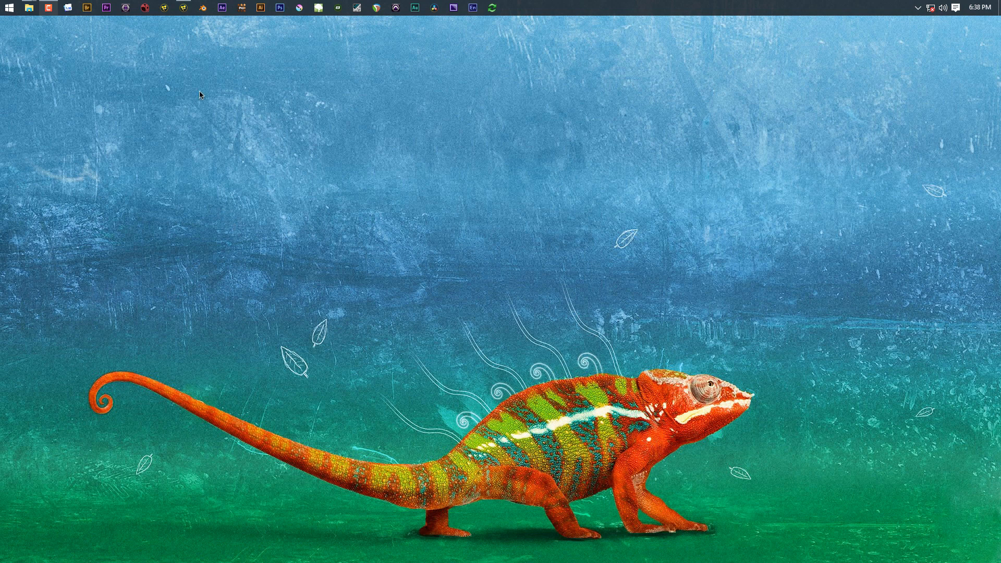
# Step: Bring the Fusion Studio window with the SuperPlanetPlate.mov composition to the front
pyautogui.click(183, 8)
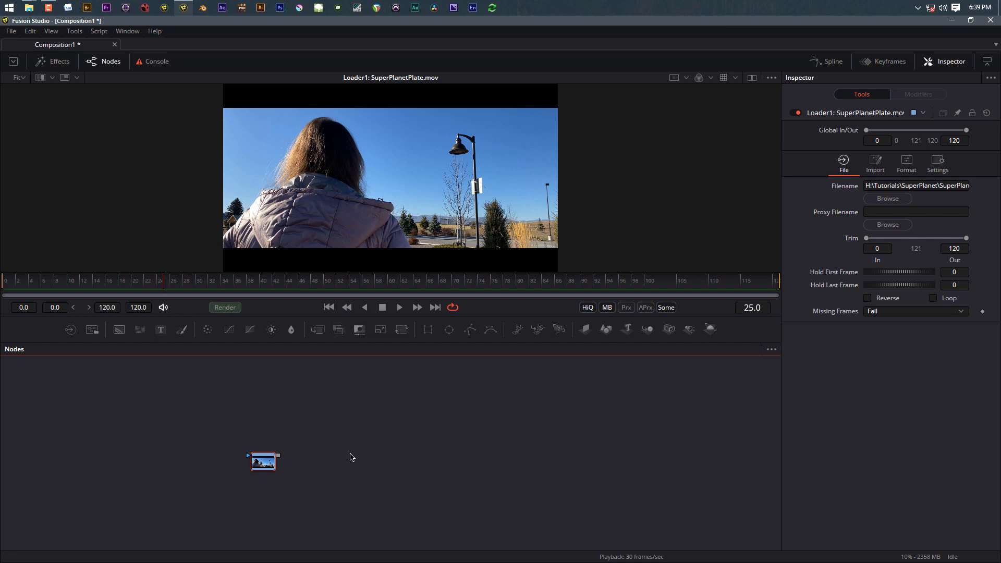
# Step: Play the SuperPlanetPlate.mov clip through, stop it, and return to the first frame
pyautogui.click(400, 308)
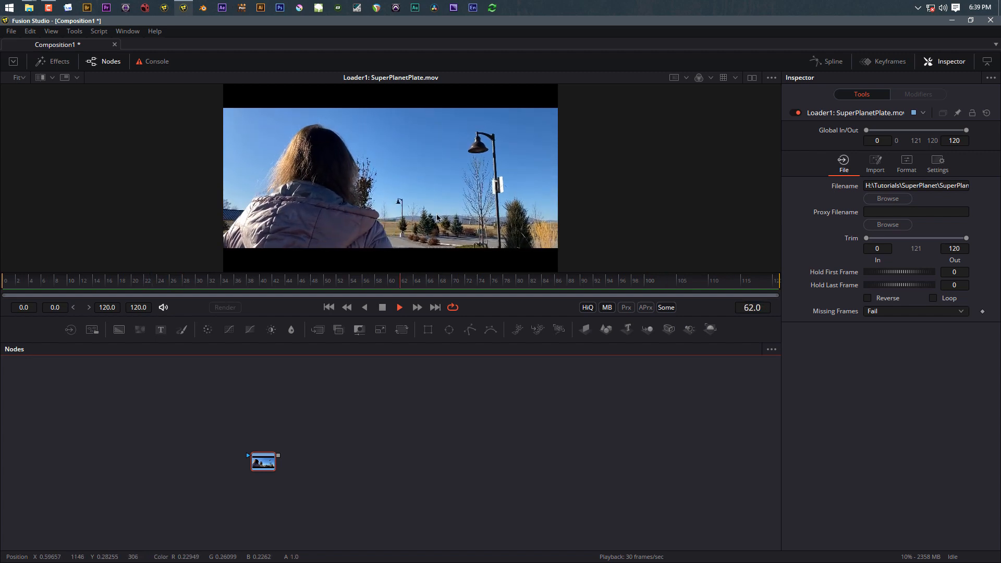
pyautogui.press('space')
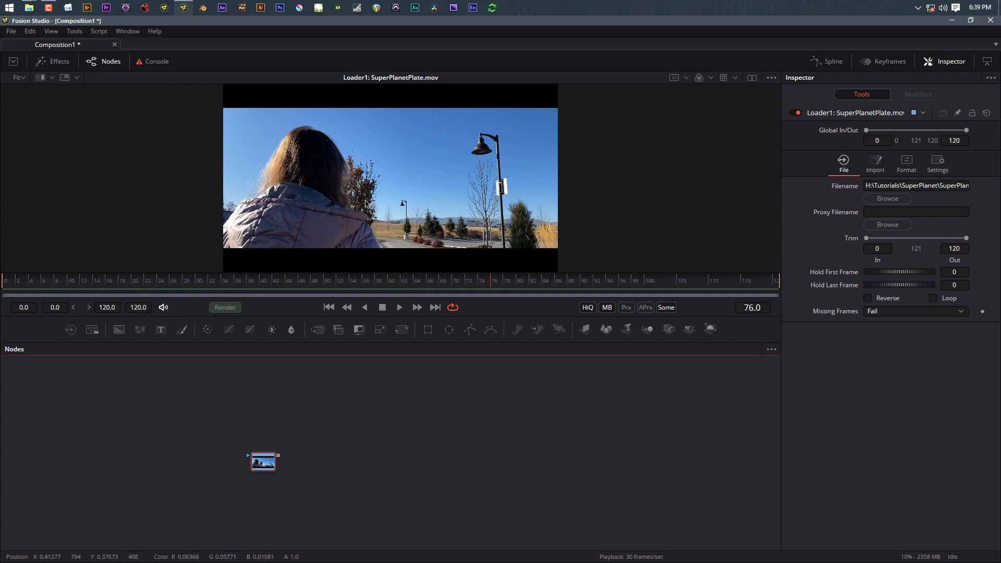
pyautogui.click(329, 307)
# Step: Inspect the plate zoomed in over the trees, fit it to the viewer, and move Loader1 left
pyautogui.scroll(1, 379, 170)
pyautogui.scroll(1, 379, 170)
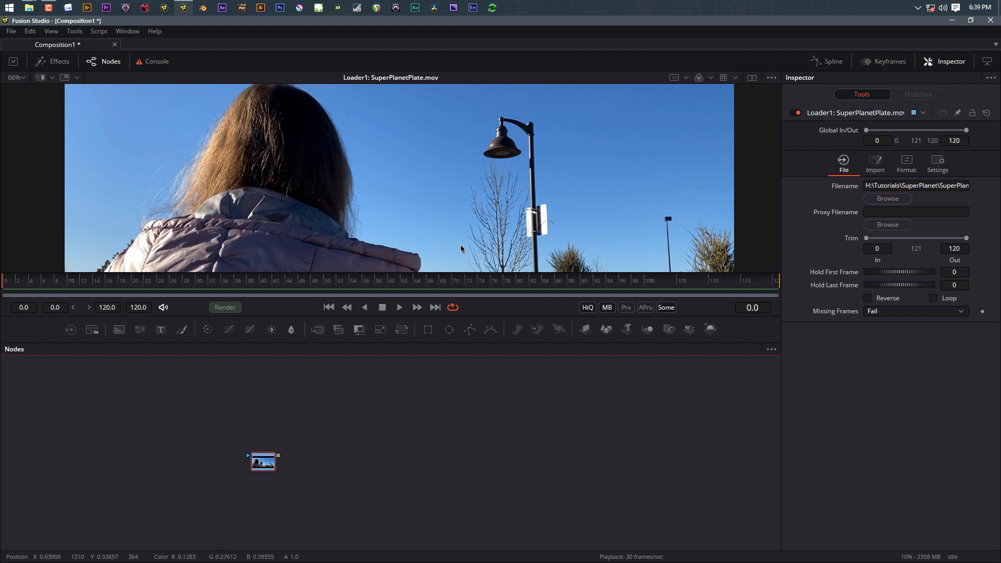
pyautogui.scroll(5, 505, 206)
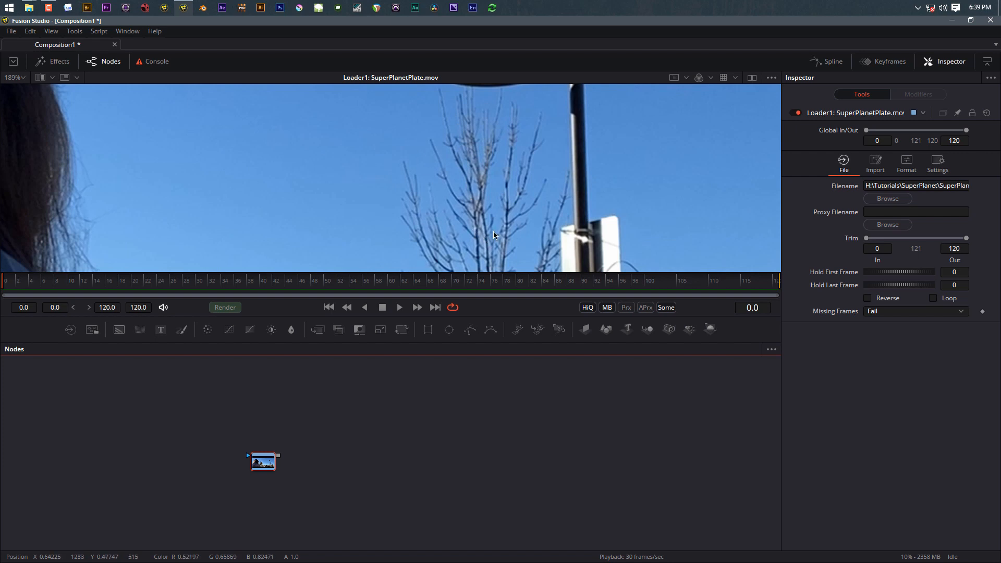
pyautogui.moveTo(501, 243); pyautogui.dragTo(470, 58)
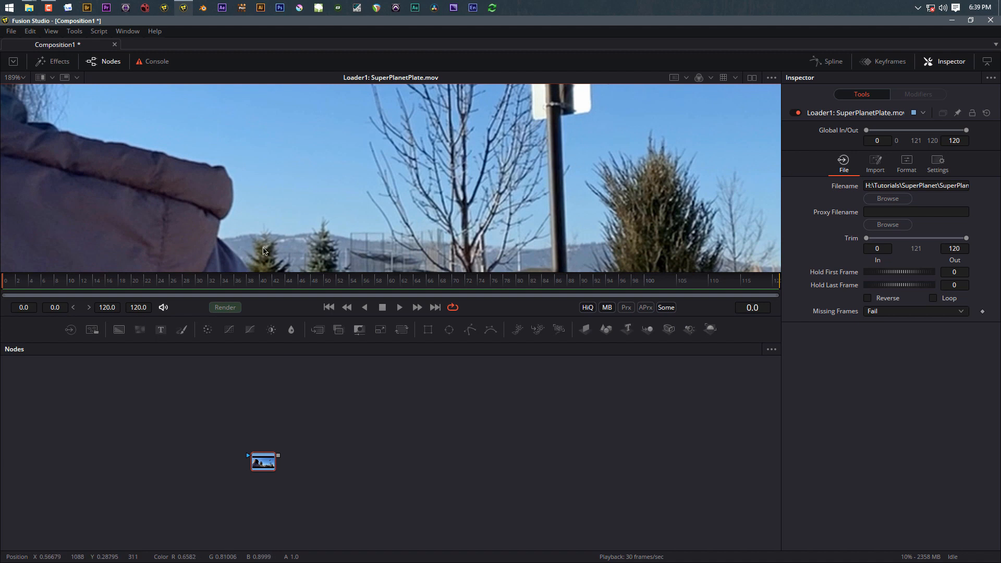
pyautogui.scroll(4, 264, 234)
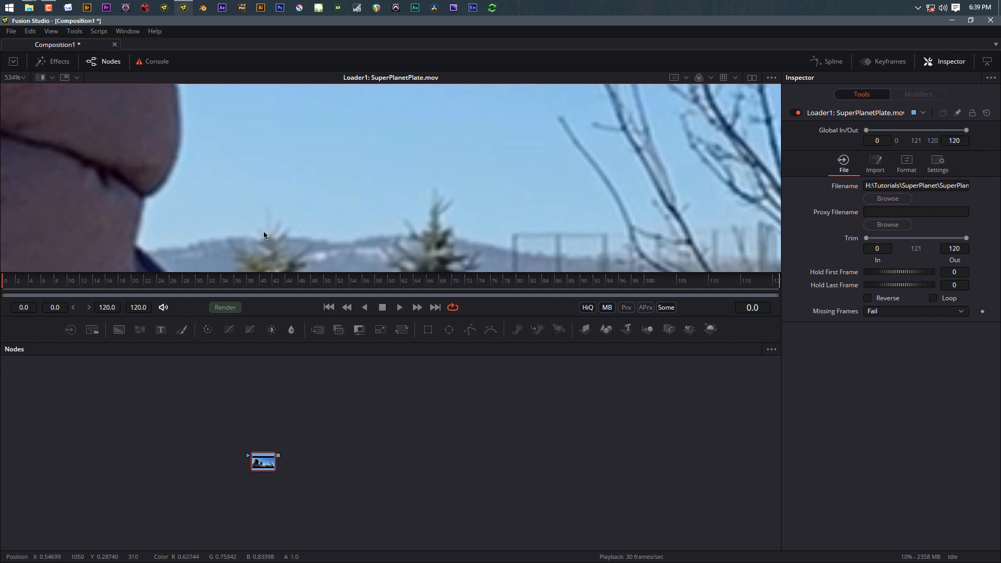
pyautogui.scroll(-7, 274, 237)
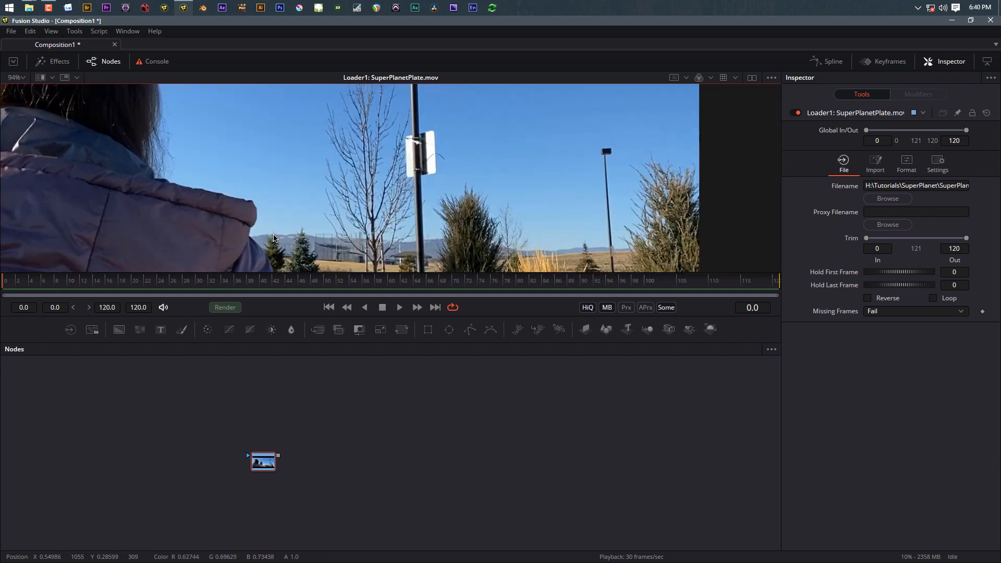
pyautogui.scroll(-2, 270, 171)
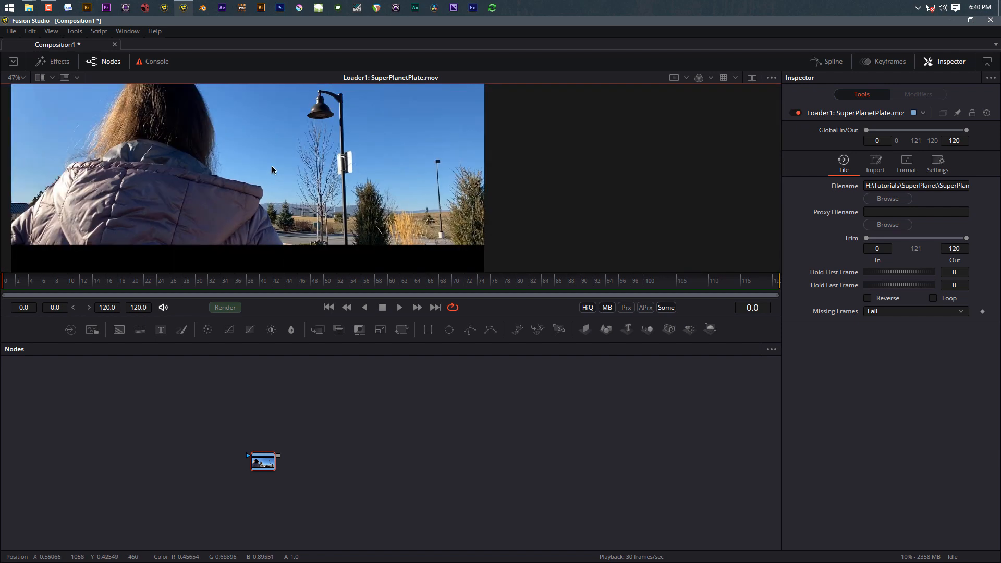
pyautogui.moveTo(315, 191); pyautogui.dragTo(357, 206)
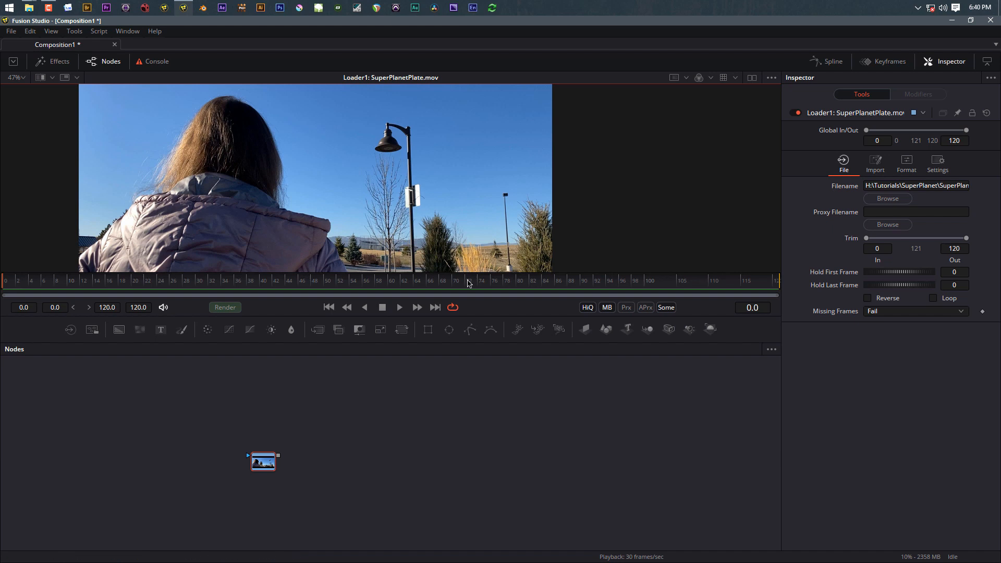
pyautogui.hotkey('ctrl', 'f')
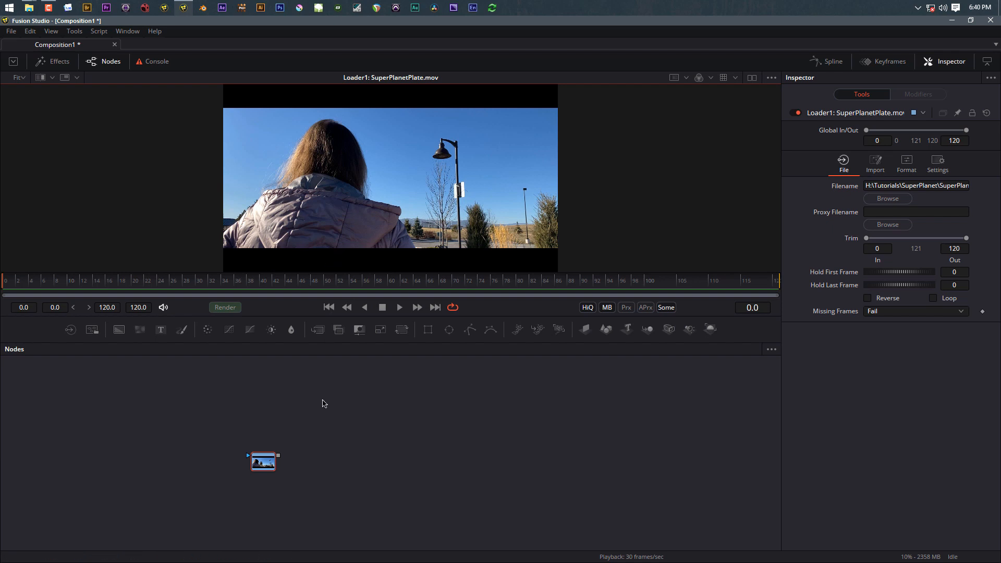
pyautogui.moveTo(264, 468); pyautogui.dragTo(100, 438)
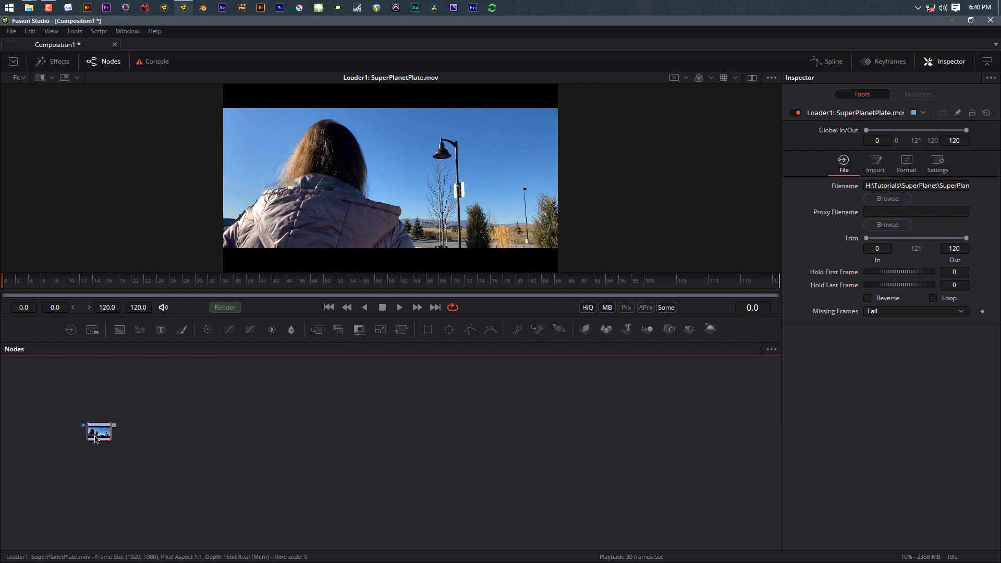
# Step: Add a Delta Keyer node through the tool search using 'key'
pyautogui.hotkey('shift', 'space')
pyautogui.write('bac')
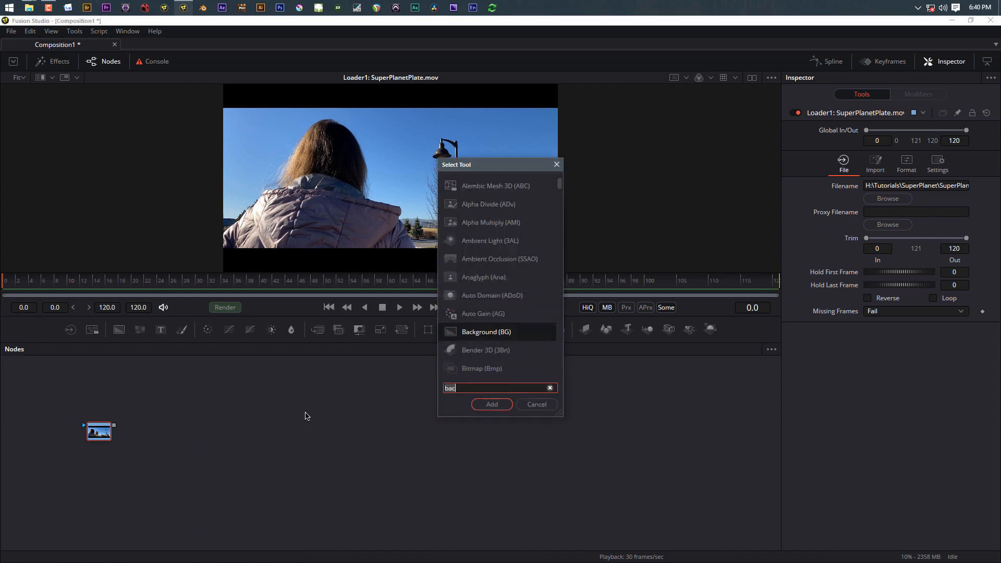
pyautogui.press('BackSpace')
pyautogui.press('BackSpace')
pyautogui.press('BackSpace')
pyautogui.write('key')
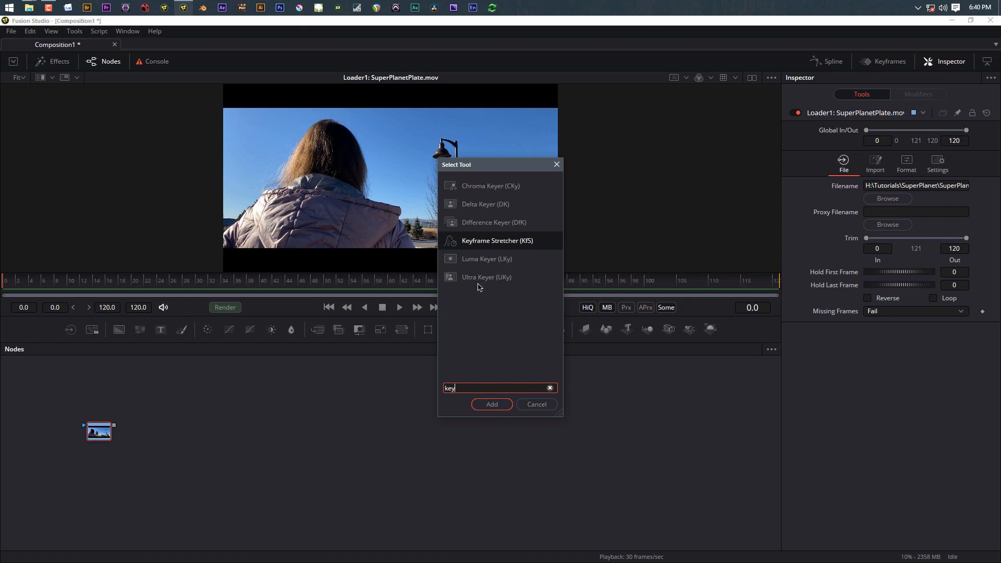
pyautogui.click(473, 209)
pyautogui.click(492, 404)
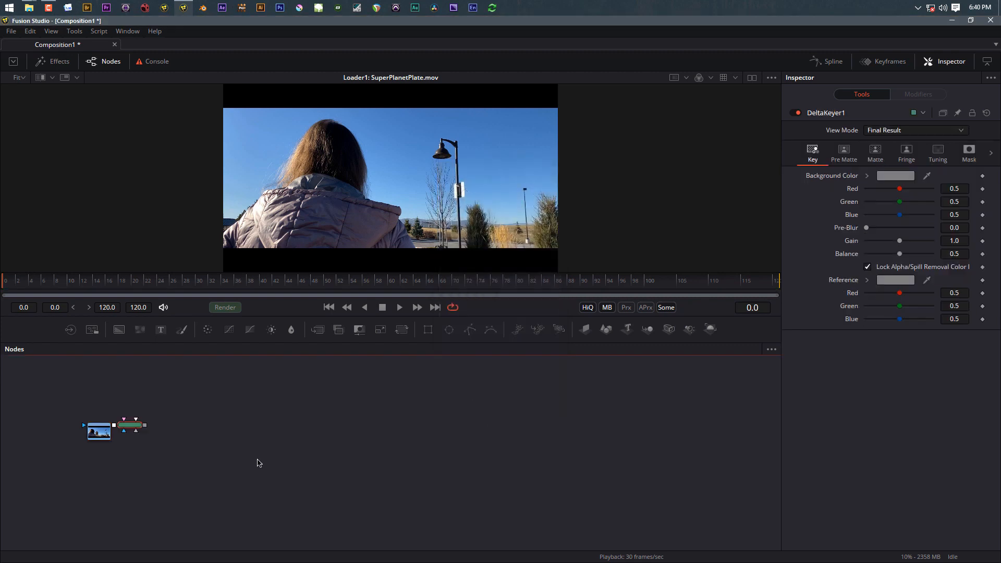
# Step: Place DeltaKeyer1 right of the plate loader and show its output in the viewer
pyautogui.moveTo(130, 427); pyautogui.dragTo(169, 427)
pyautogui.scroll(5, 163, 439)
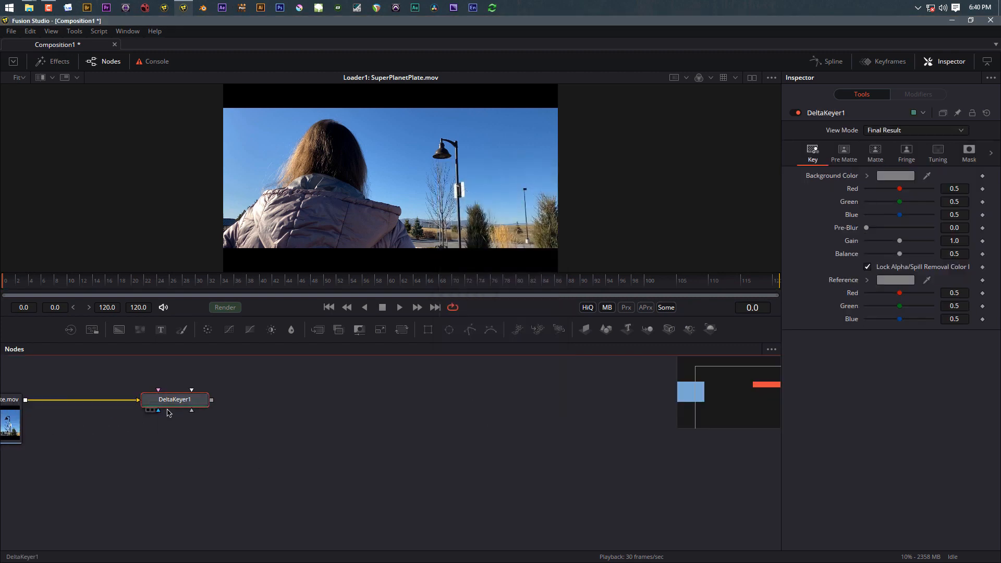
pyautogui.moveTo(76, 473); pyautogui.dragTo(262, 496)
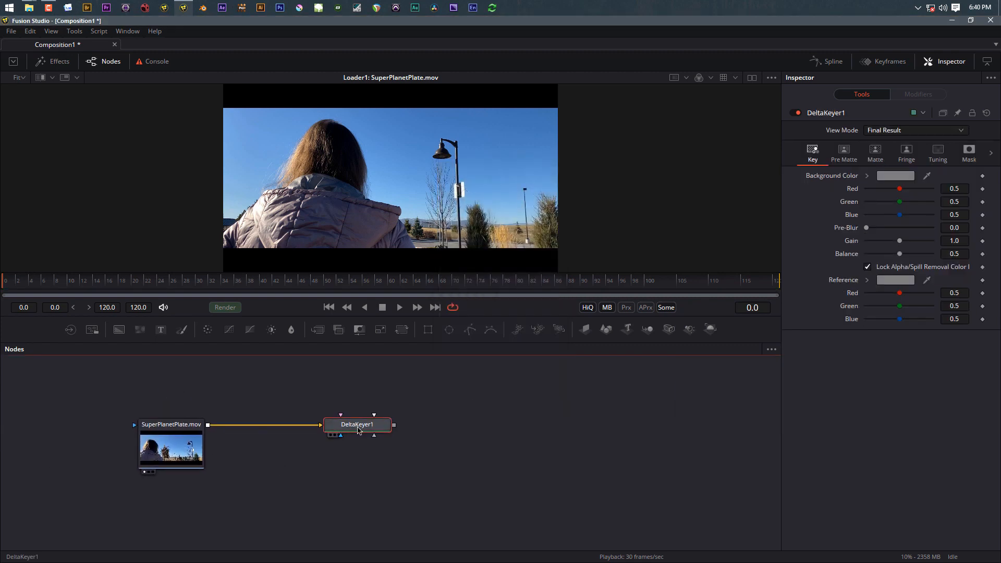
pyautogui.press('1')
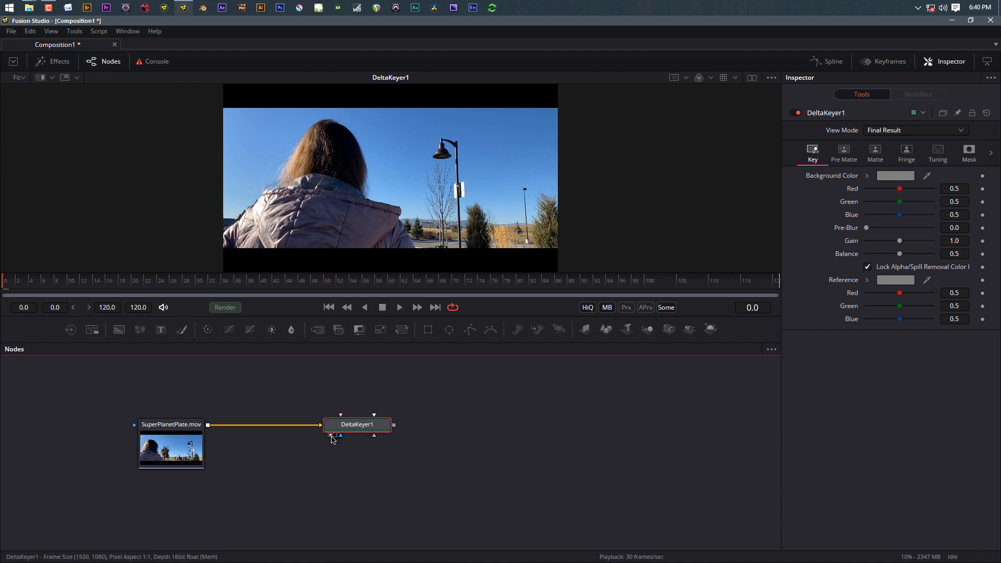
pyautogui.scroll(3, 332, 438)
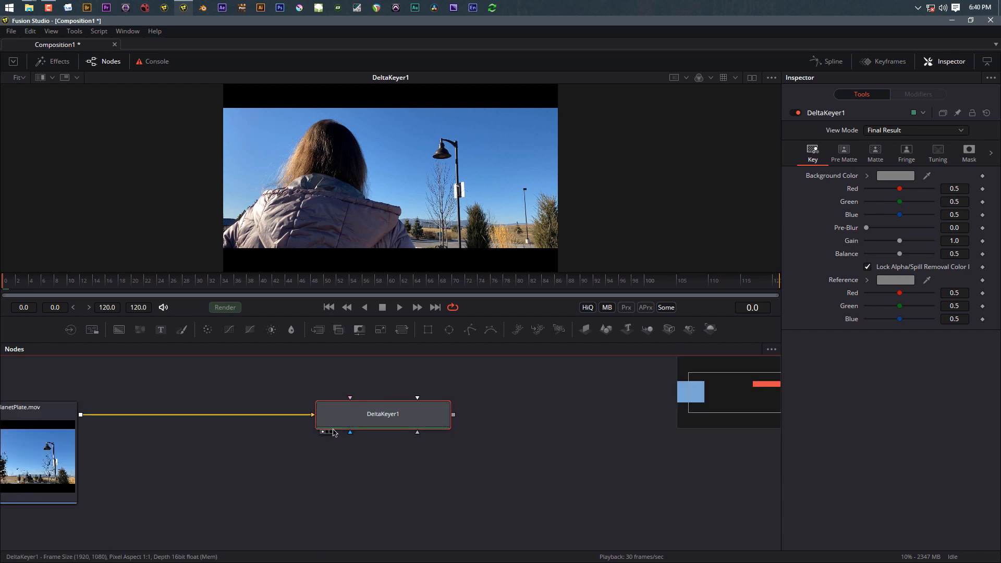
pyautogui.scroll(-3, 333, 432)
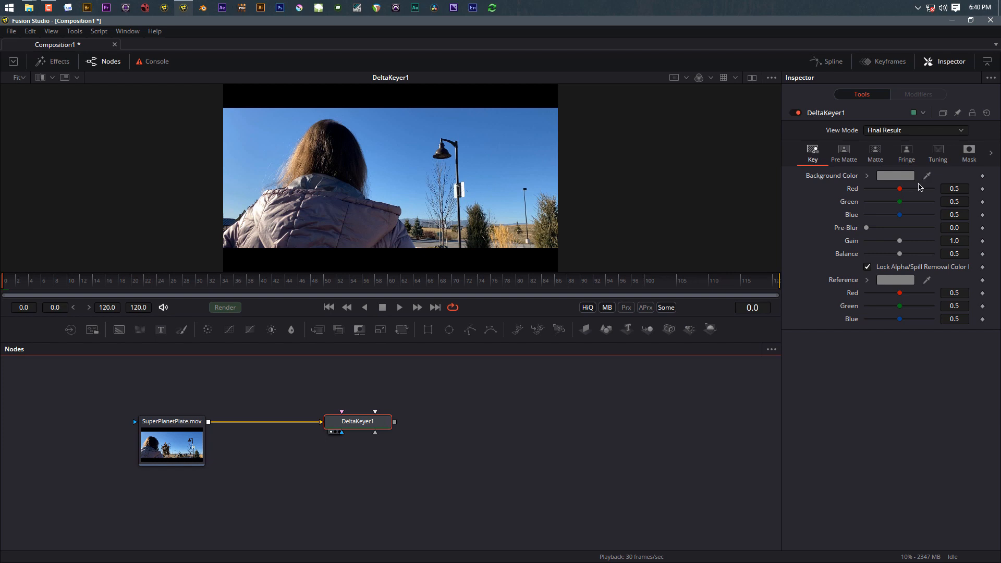
# Step: Key out the blue sky with matte threshold 0.278–0.633, then import Wispy Clouds.jpg as a node
pyautogui.moveTo(927, 178); pyautogui.dragTo(407, 181)
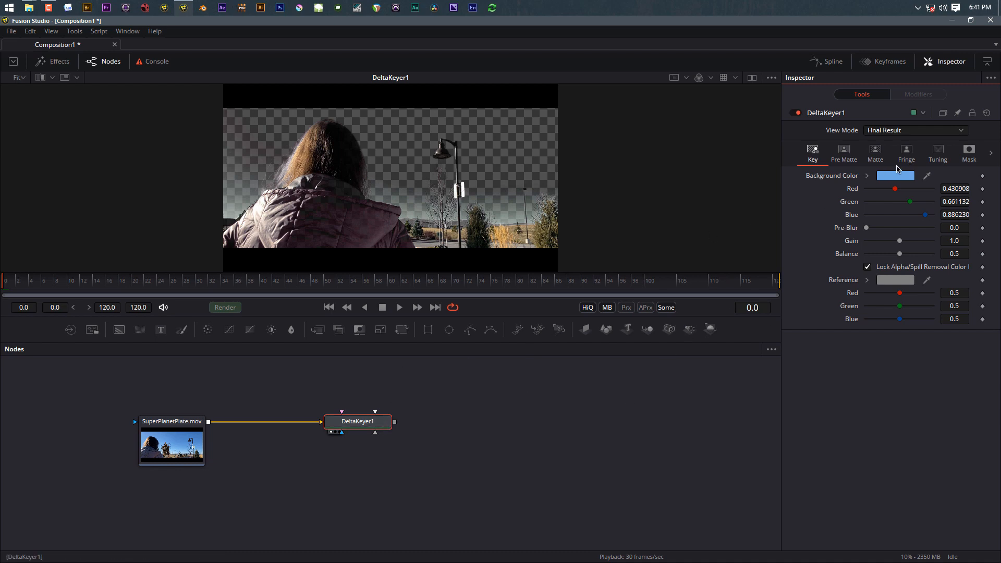
pyautogui.click(875, 153)
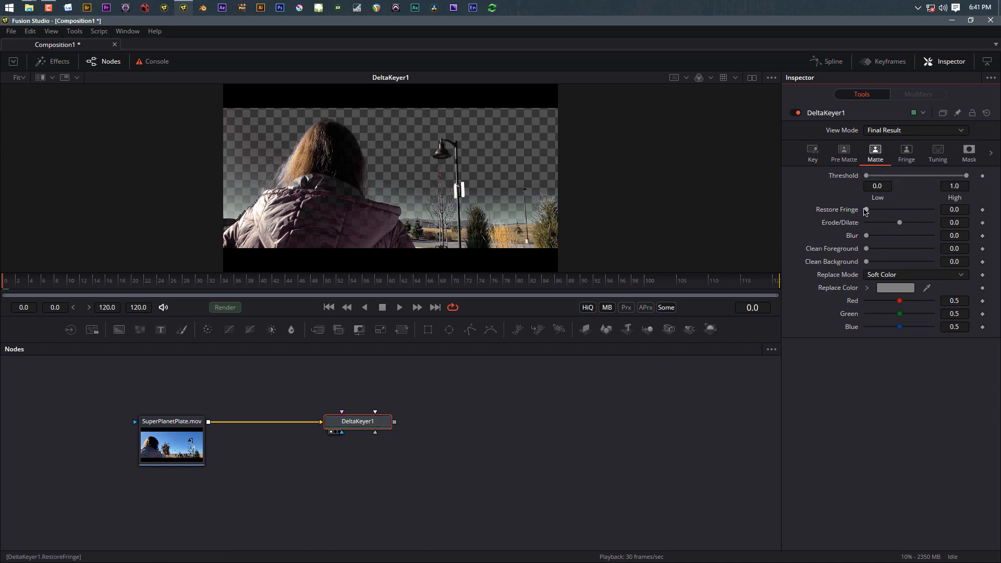
pyautogui.moveTo(866, 175); pyautogui.dragTo(894, 178)
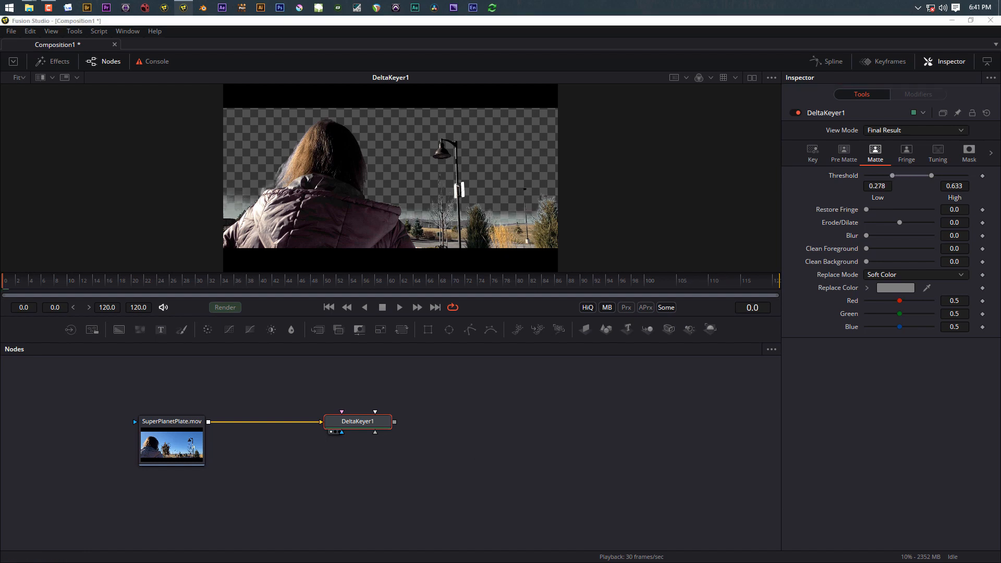
pyautogui.moveTo(487, 429); pyautogui.dragTo(256, 516)
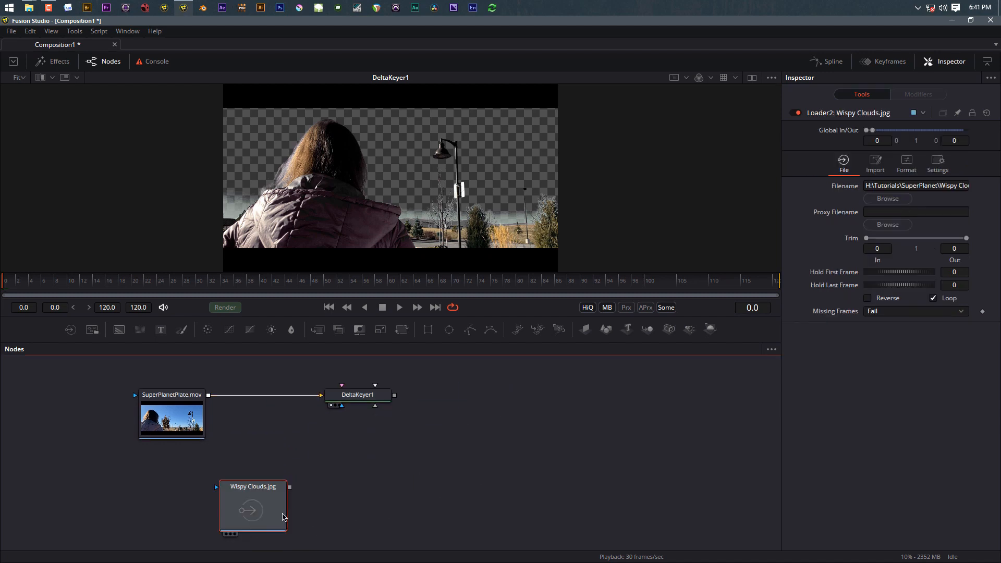
# Step: Merge the keyed plate over the Wispy Clouds image as Merge1 and view the composite
pyautogui.moveTo(393, 399); pyautogui.dragTo(230, 477)
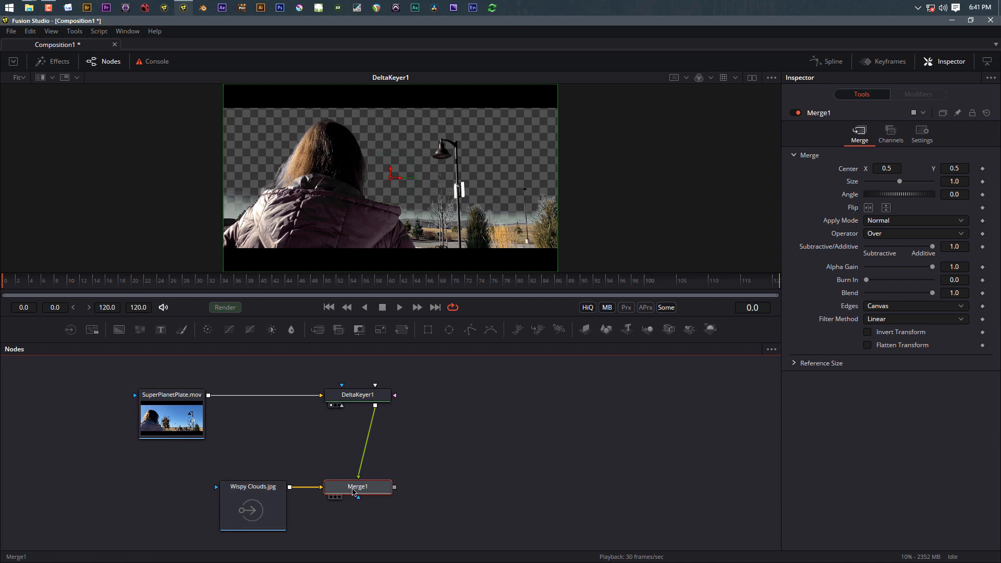
pyautogui.moveTo(354, 490); pyautogui.dragTo(462, 490)
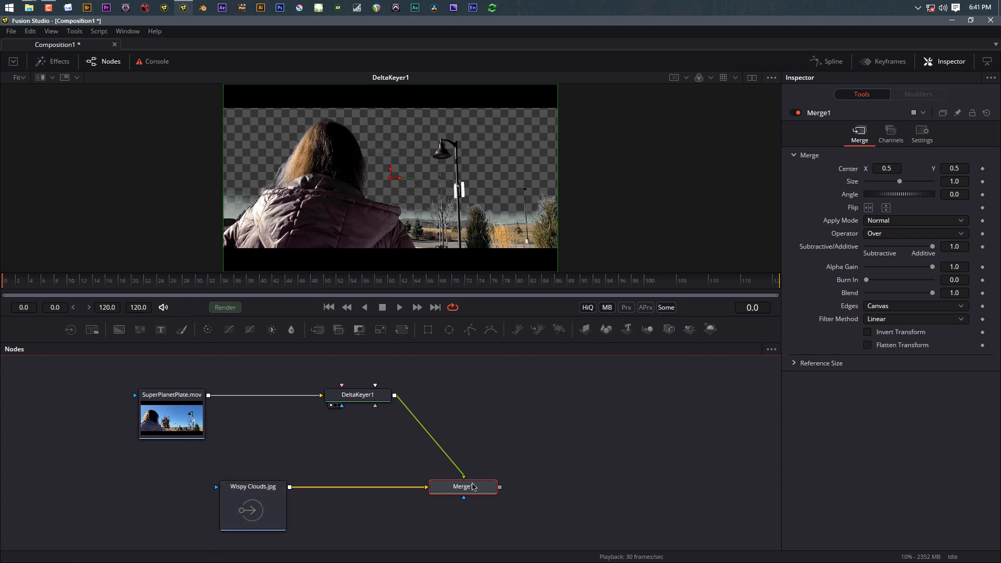
pyautogui.press('1')
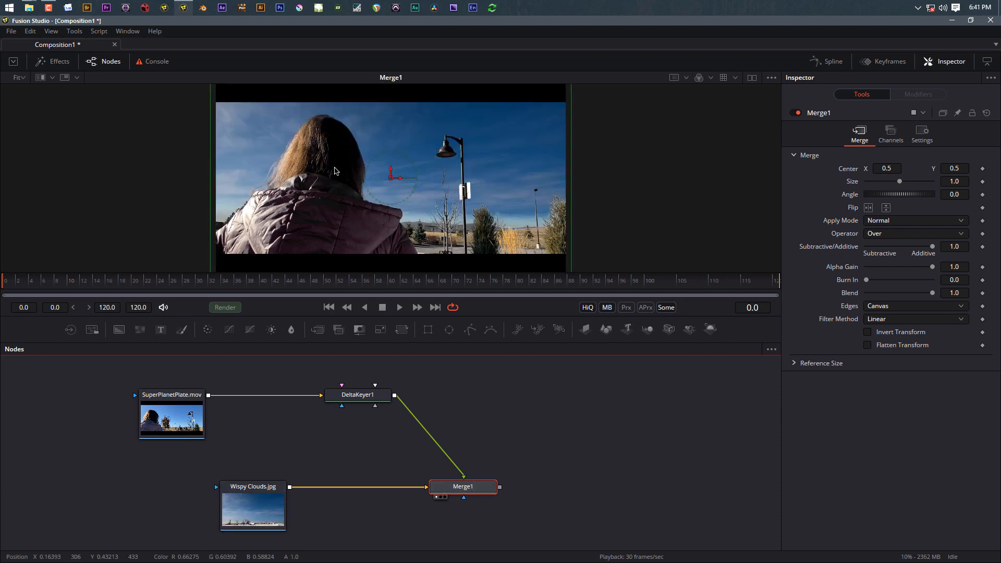
pyautogui.scroll(5, 406, 216)
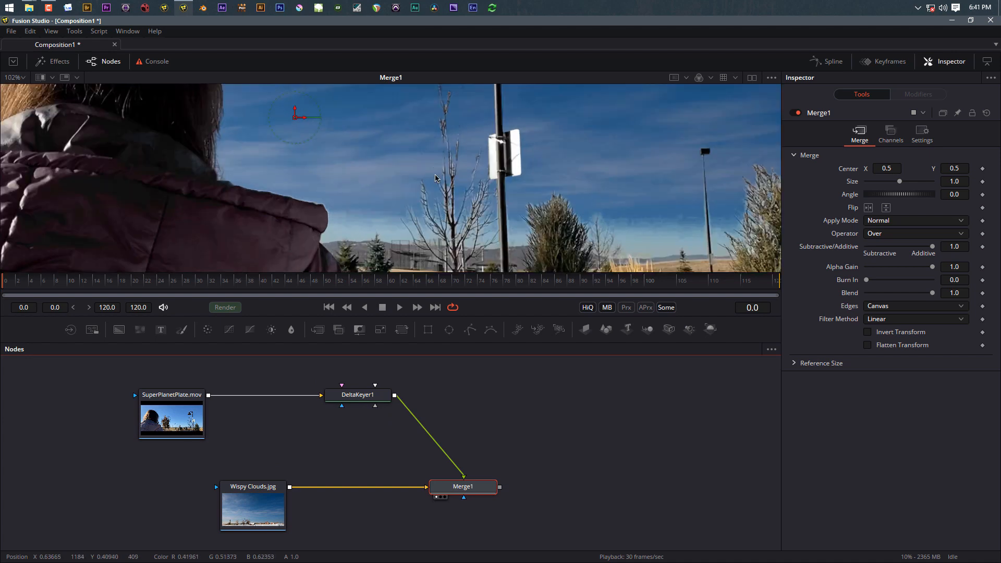
pyautogui.scroll(-5, 376, 178)
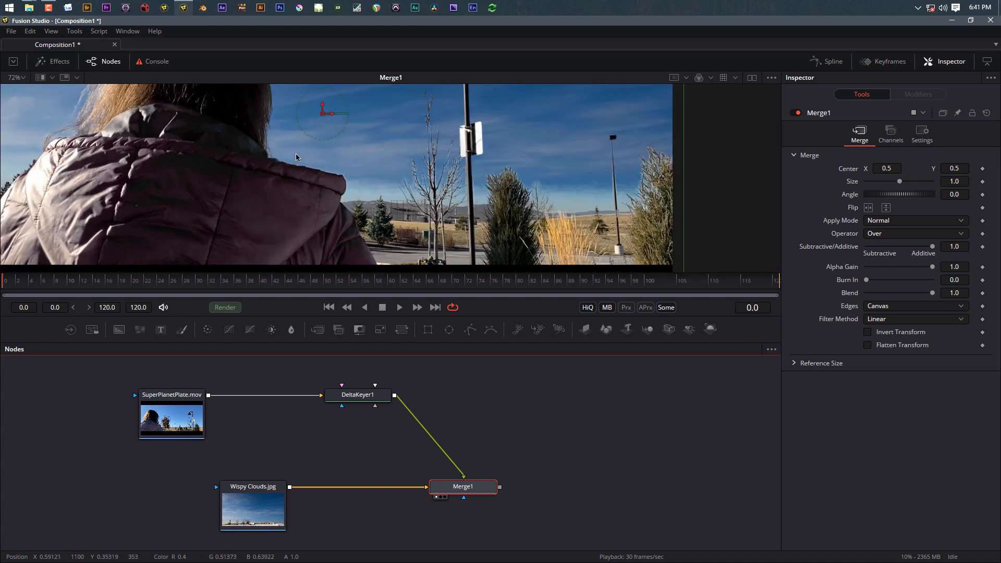
pyautogui.moveTo(344, 200); pyautogui.dragTo(412, 243)
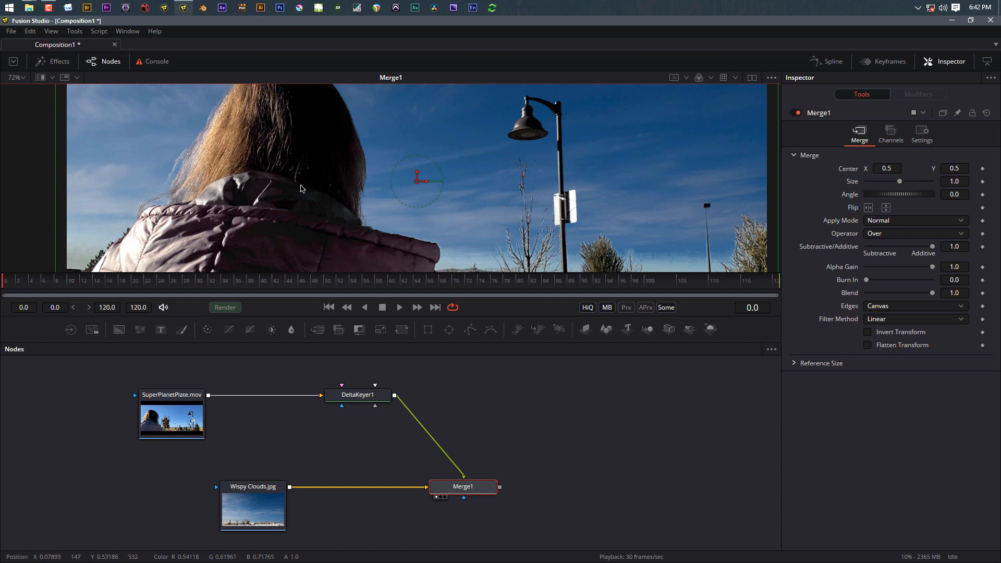
# Step: Toggle DeltaKeyer1 pass-through to compare the sky with and without the key, then fit the view
pyautogui.click(356, 397)
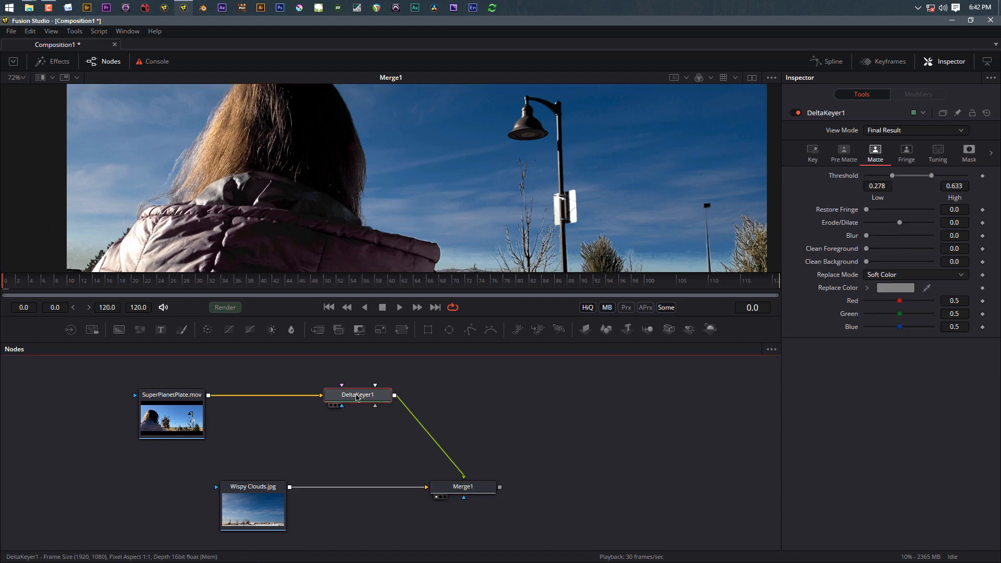
pyautogui.hotkey('ctrl', 'p')
pyautogui.hotkey('ctrl', 'p')
pyautogui.hotkey('ctrl', 'p')
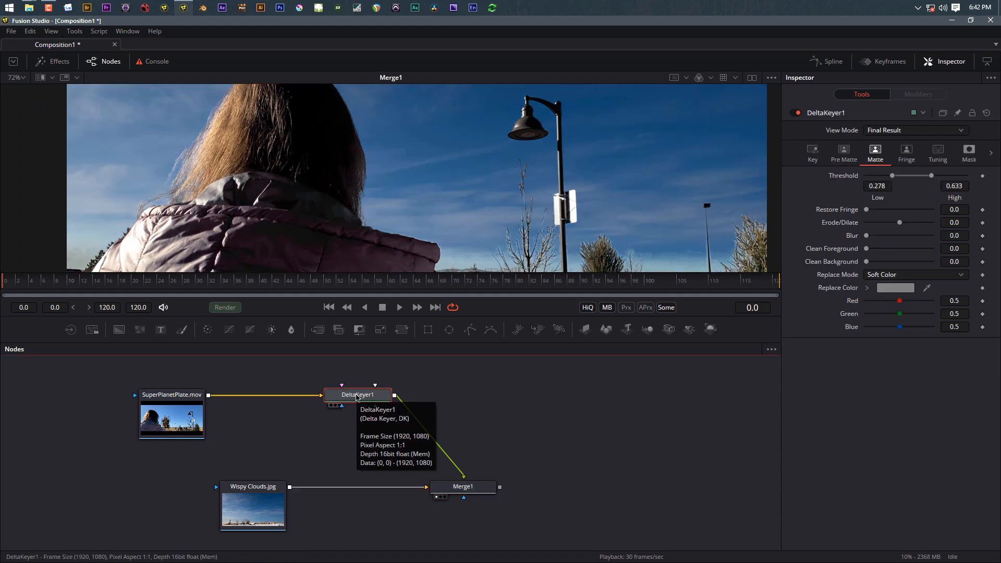
pyautogui.hotkey('ctrl', 'p')
pyautogui.hotkey('ctrl', 'p')
pyautogui.hotkey('ctrl', 'p')
pyautogui.hotkey('ctrl', 'p')
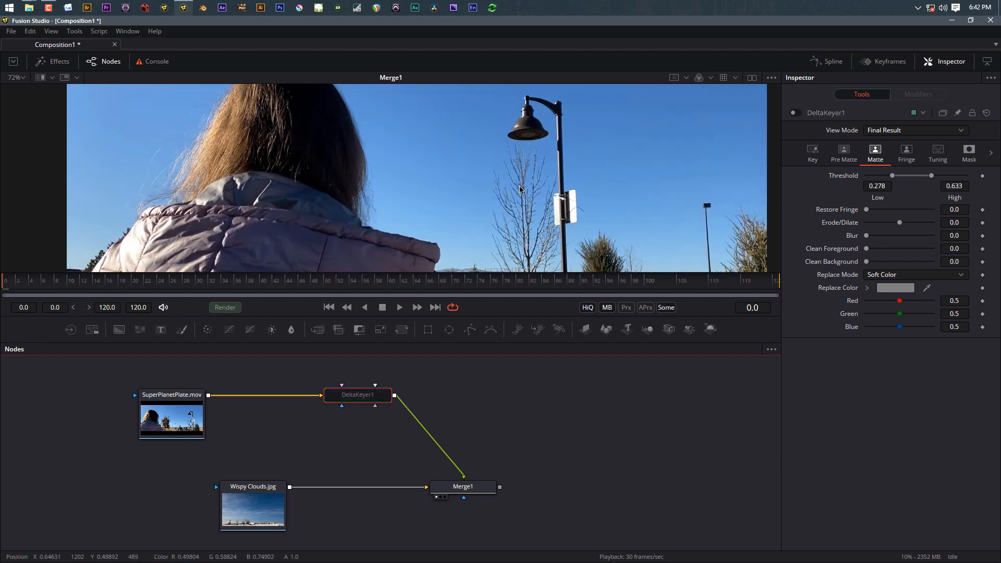
pyautogui.hotkey('ctrl', 'p')
pyautogui.hotkey('ctrl', 'p')
pyautogui.hotkey('ctrl', 'p')
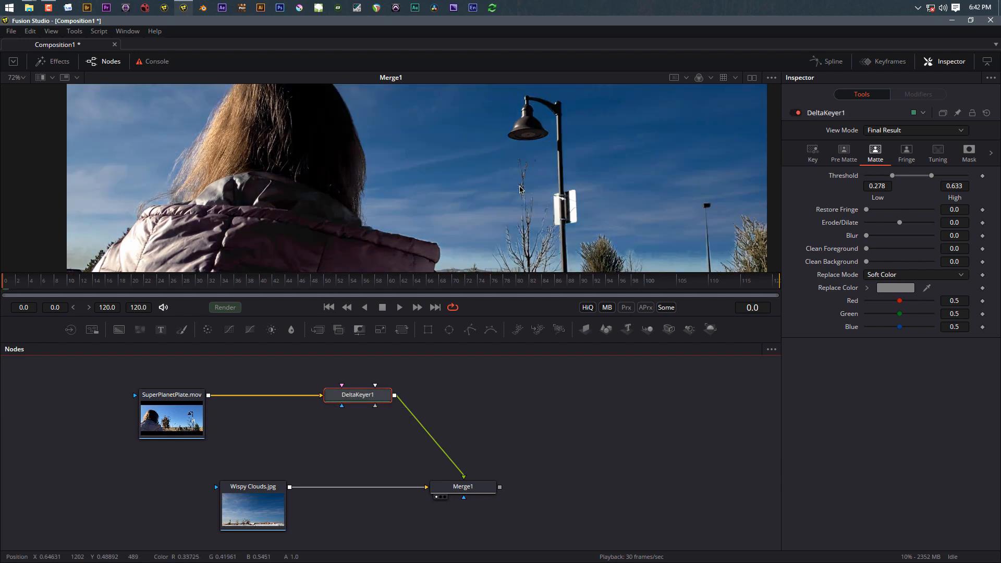
pyautogui.hotkey('ctrl', 'p')
pyautogui.hotkey('ctrl', 'p')
pyautogui.scroll(-3, 316, 397)
pyautogui.scroll(4, 313, 412)
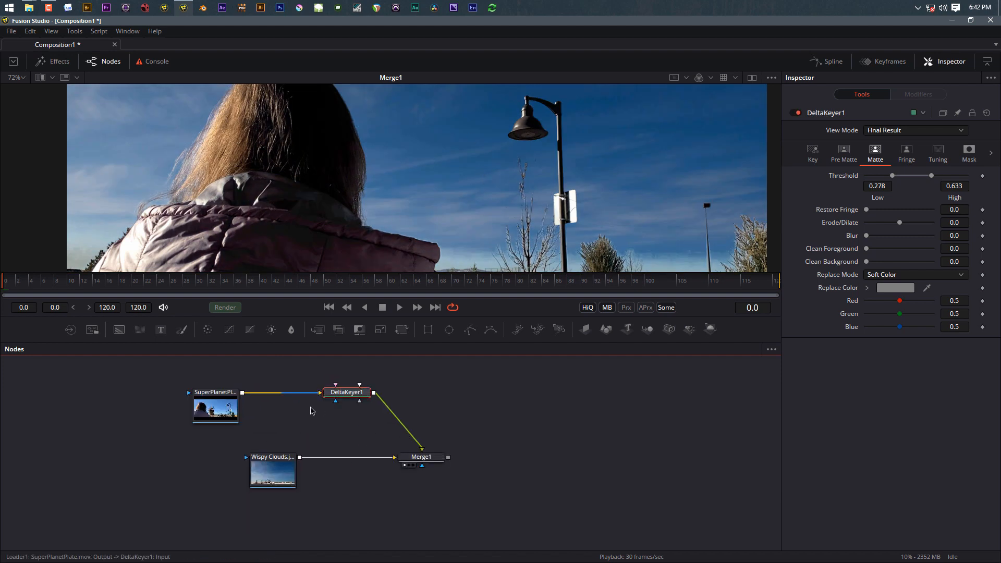
pyautogui.scroll(-2, 310, 415)
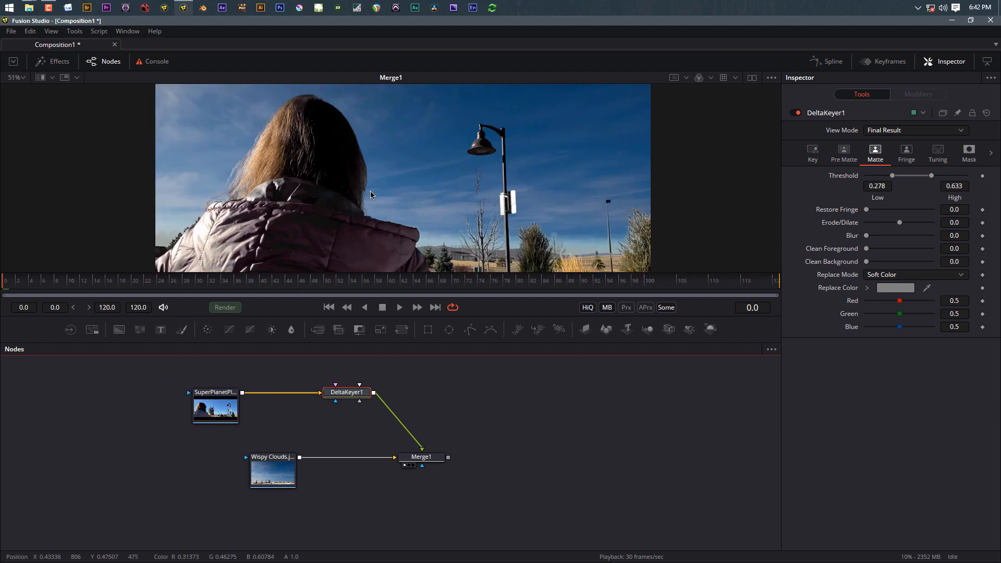
pyautogui.scroll(-3, 370, 191)
pyautogui.hotkey('ctrl', 'f')
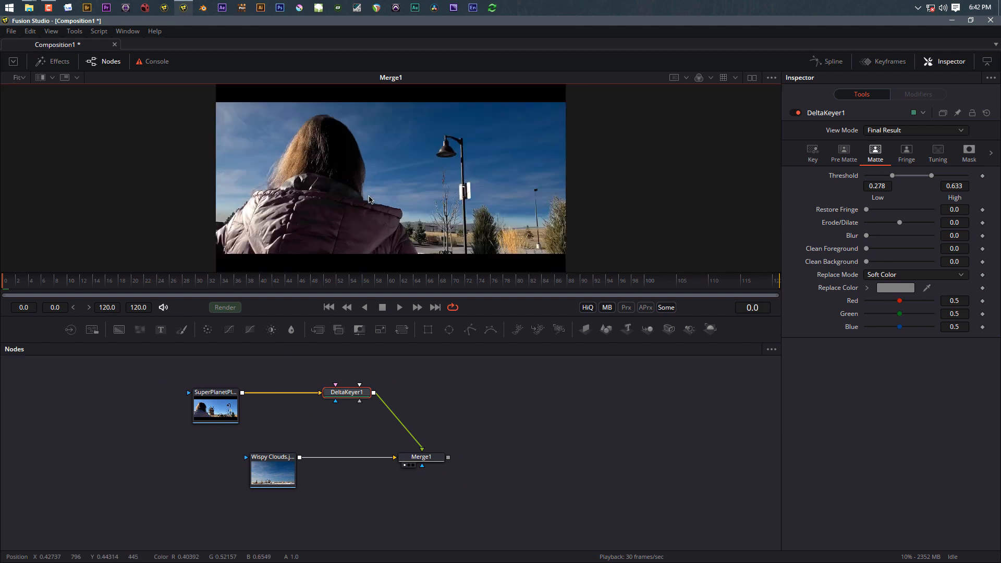
# Step: Delete Merge1 and move the Wispy Clouds loader out of the way
pyautogui.click(421, 458)
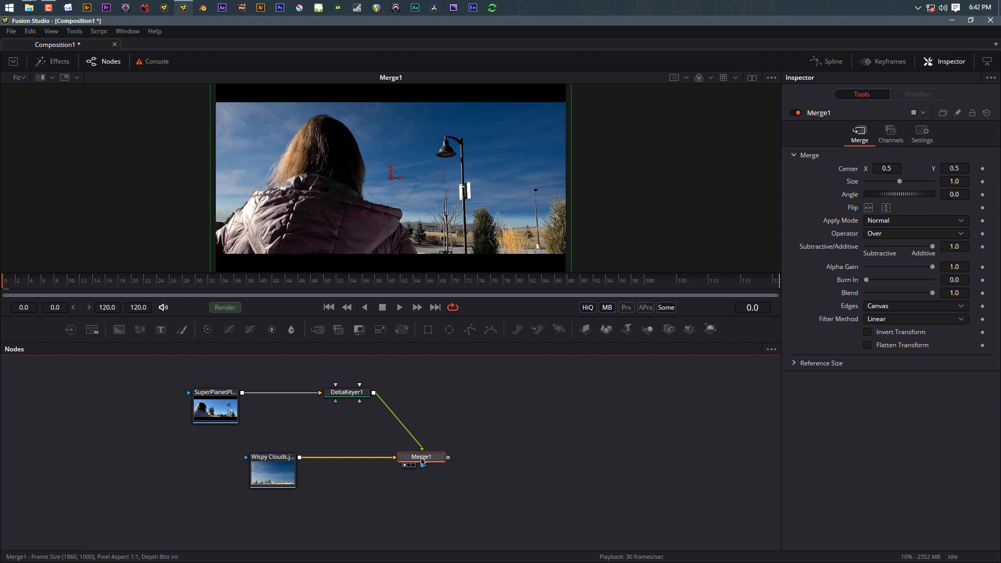
pyautogui.press('Delete')
pyautogui.moveTo(290, 474); pyautogui.dragTo(499, 393)
pyautogui.moveTo(146, 379); pyautogui.dragTo(354, 462)
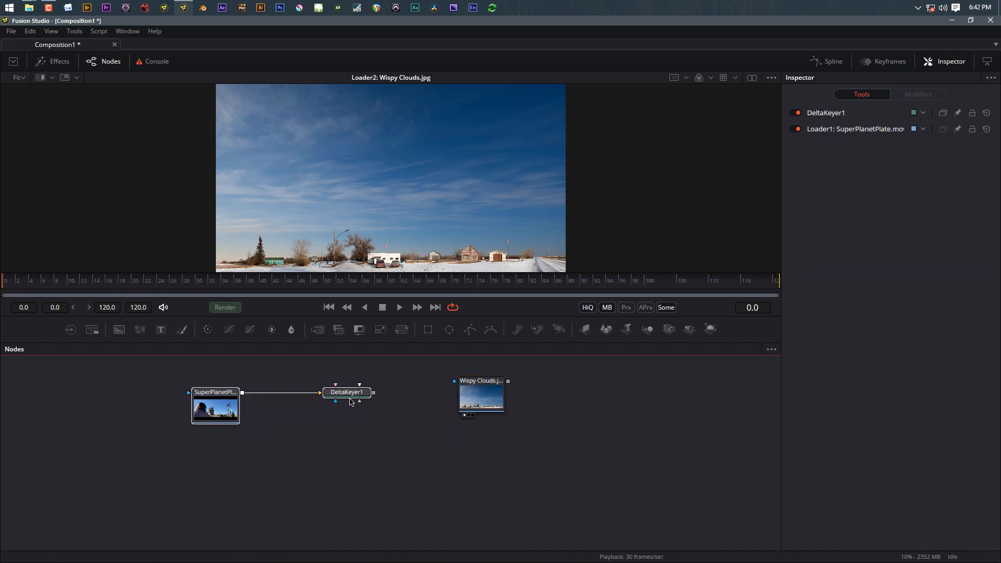
# Step: Delete DeltaKeyer1 and merge Wispy Clouds over the SuperPlanetPlate footage, viewing Merge1
pyautogui.moveTo(349, 396); pyautogui.dragTo(351, 481)
pyautogui.click(269, 525)
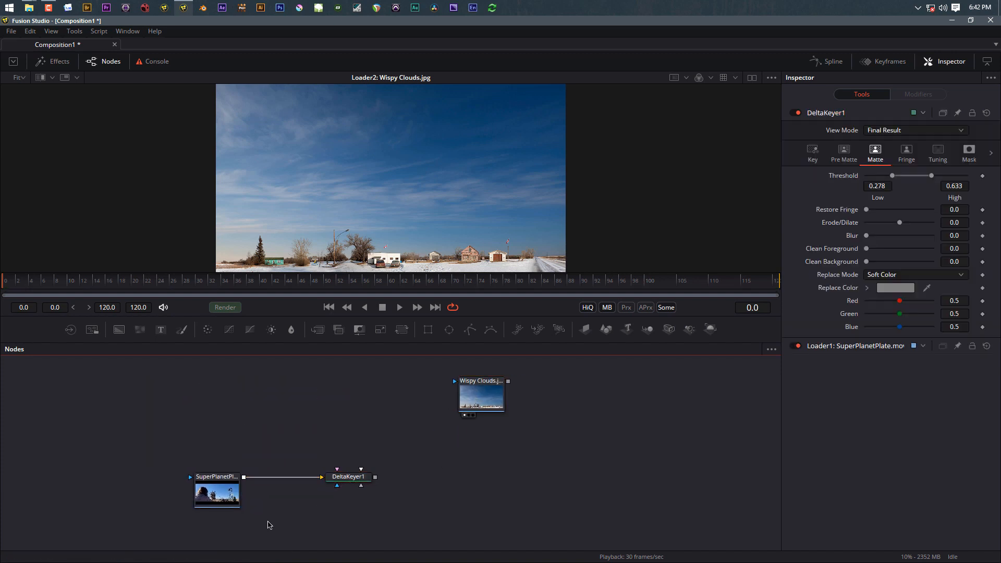
pyautogui.click(351, 478)
pyautogui.press('Delete')
pyautogui.moveTo(475, 403); pyautogui.dragTo(455, 476)
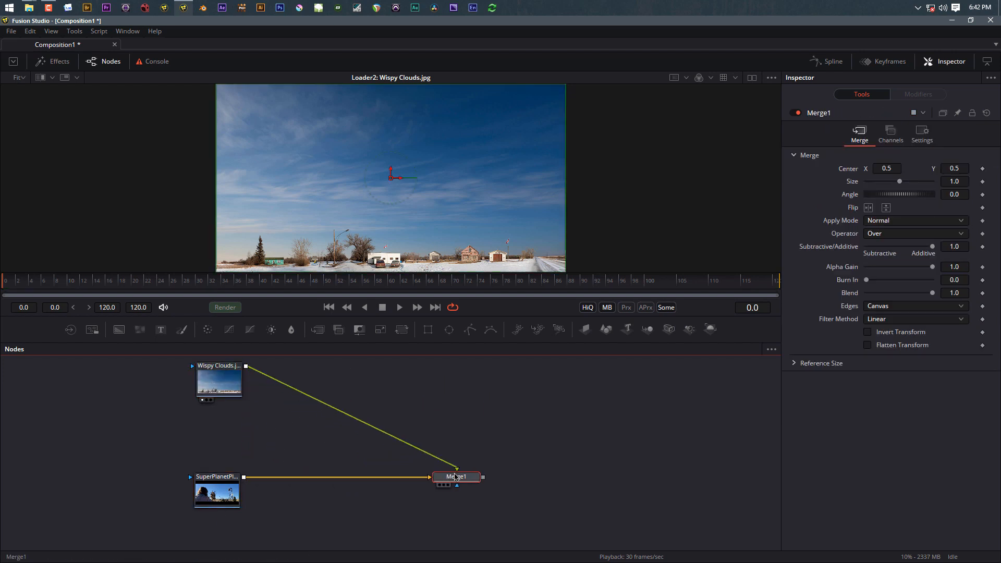
pyautogui.press('1')
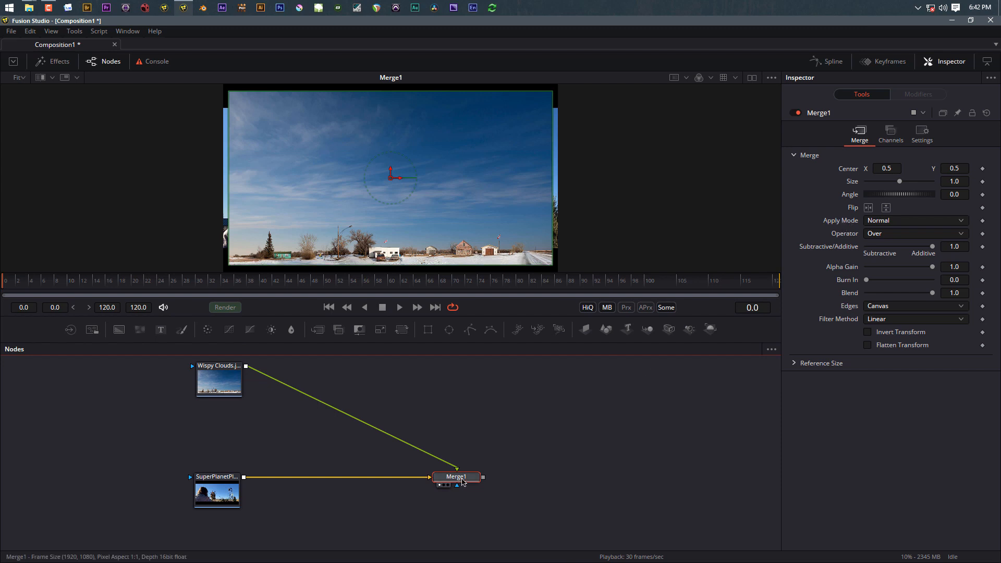
# Step: Set Merge1's apply mode to Screen after trying Overlay, and add a Transform after Wispy Clouds
pyautogui.click(889, 224)
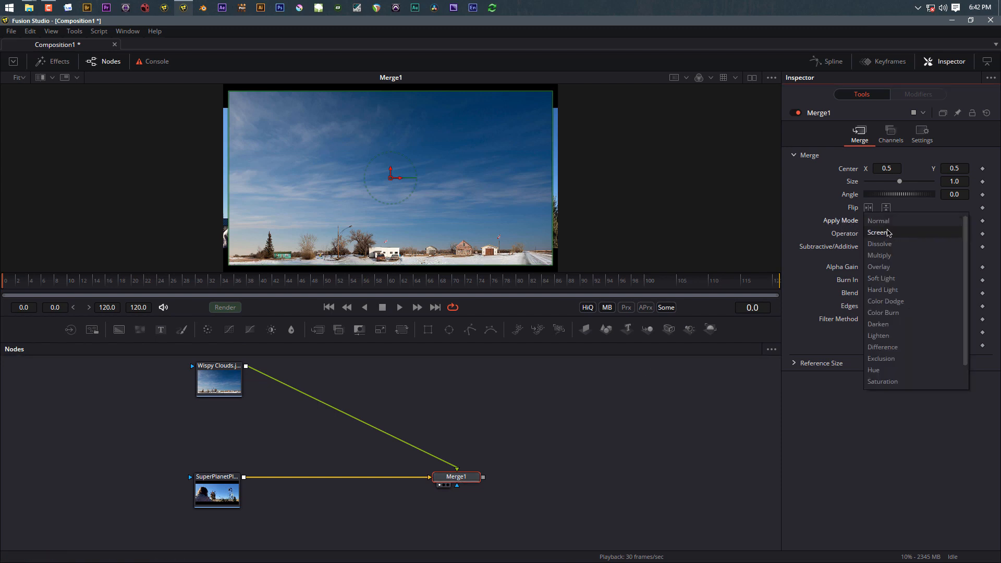
pyautogui.click(886, 233)
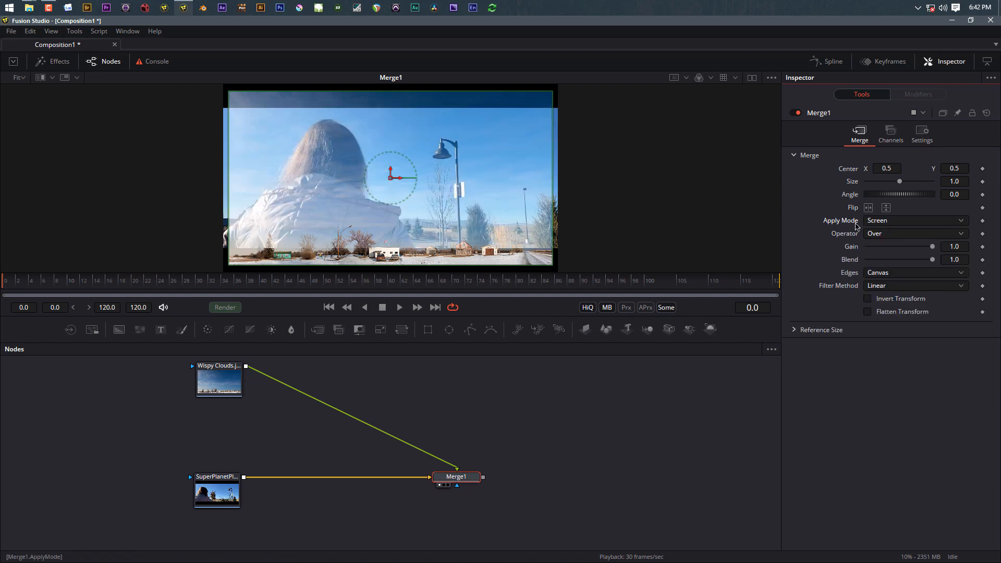
pyautogui.click(890, 223)
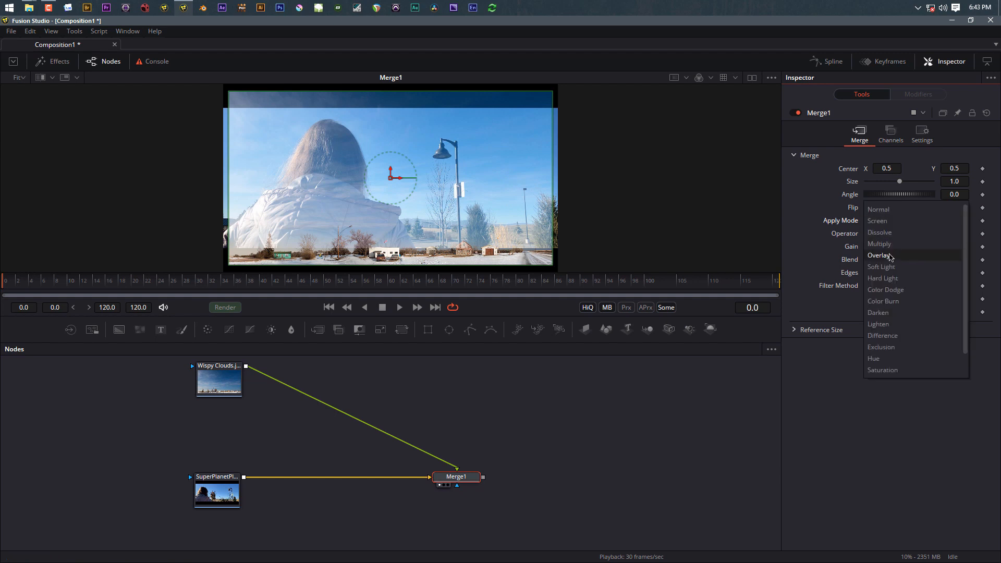
pyautogui.click(890, 258)
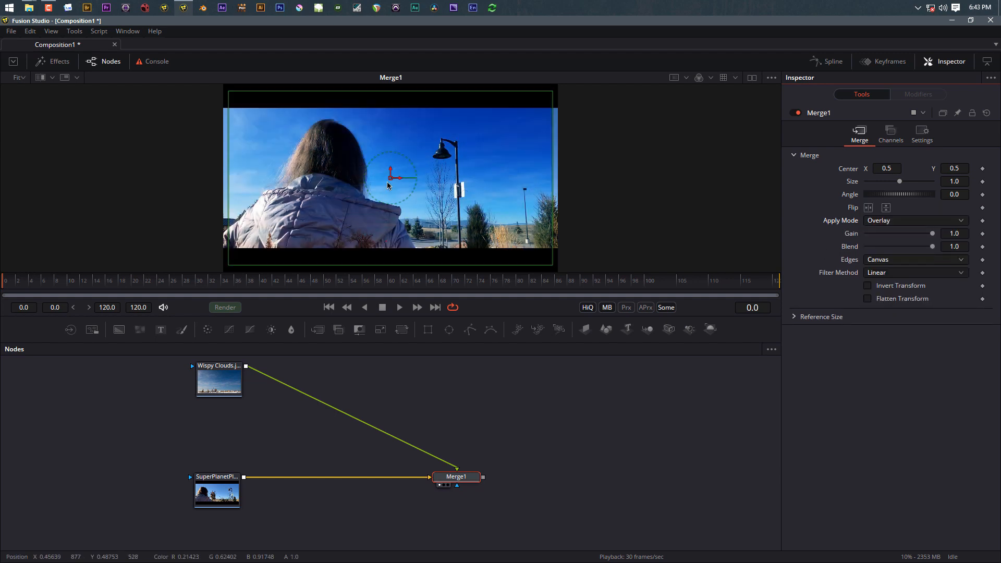
pyautogui.scroll(2, 386, 185)
pyautogui.scroll(-3, 387, 186)
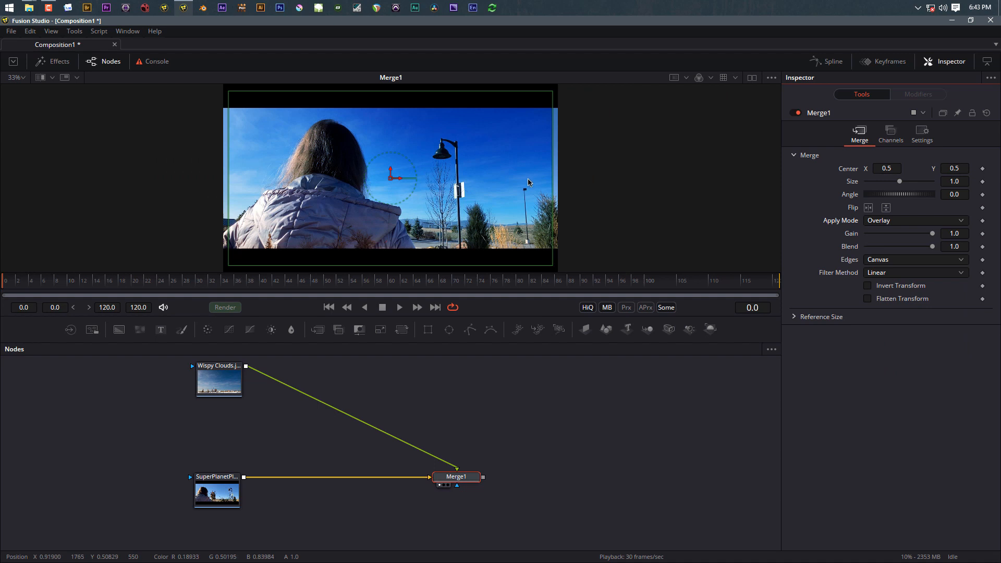
pyautogui.click(876, 221)
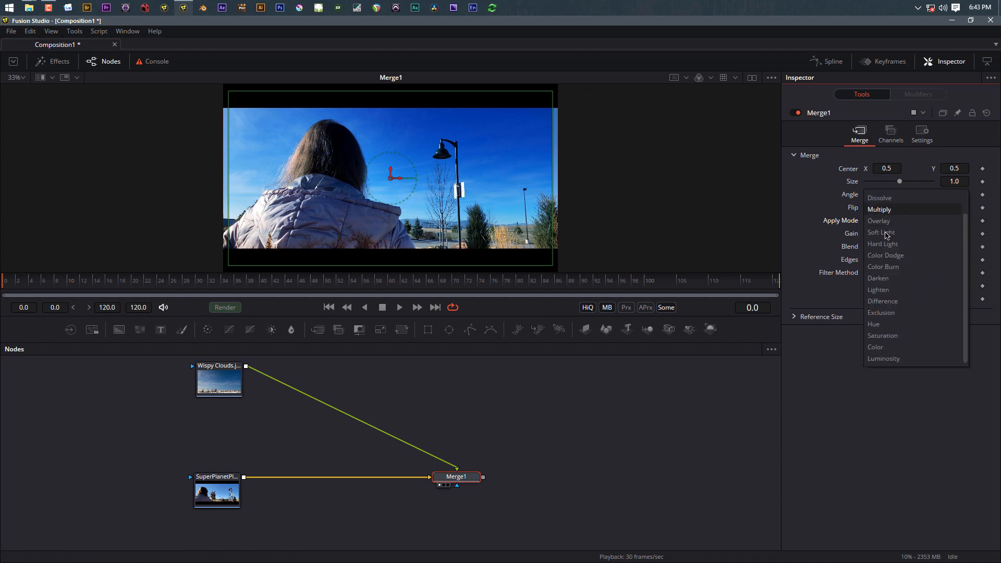
pyautogui.scroll(2, 885, 229)
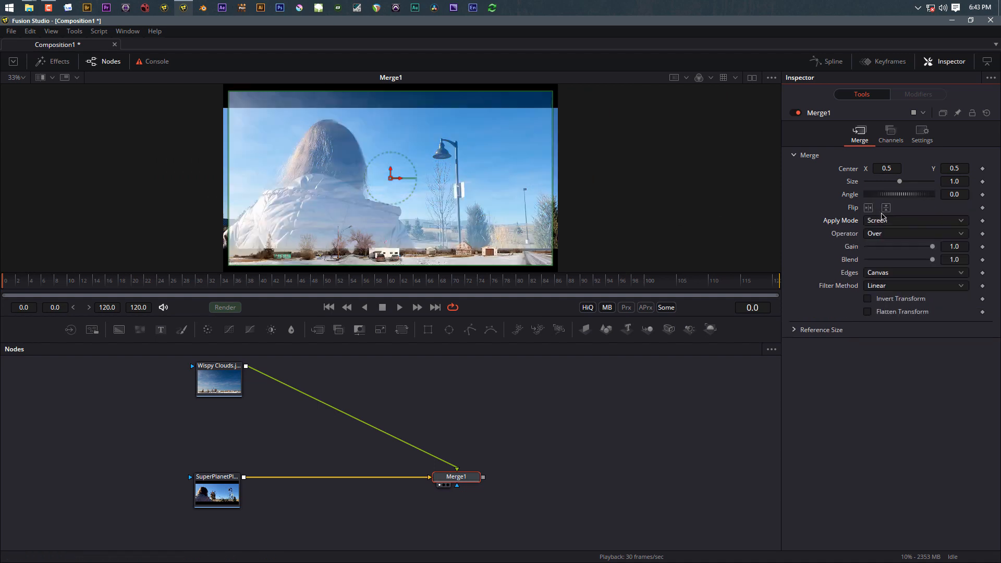
pyautogui.click(881, 216)
pyautogui.click(221, 385)
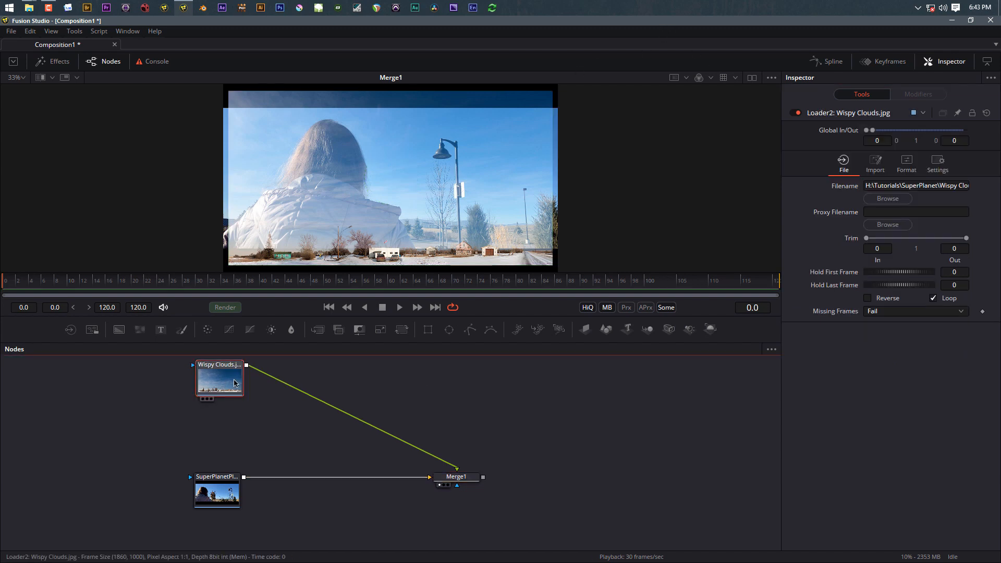
pyautogui.click(401, 331)
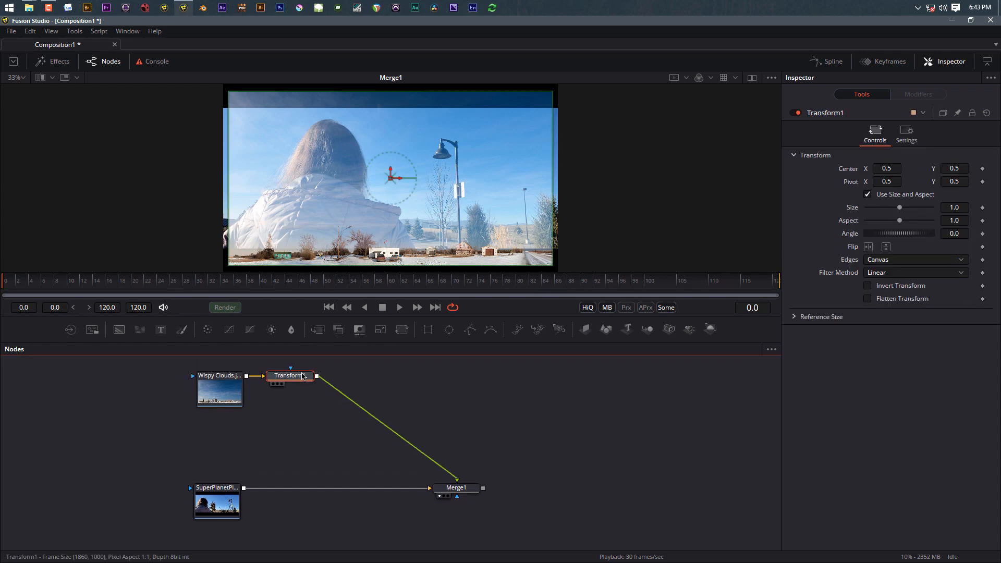
# Step: Scale the clouds to size 1.19 and raise their centre to Y 0.574585
pyautogui.moveTo(901, 210); pyautogui.dragTo(904, 210)
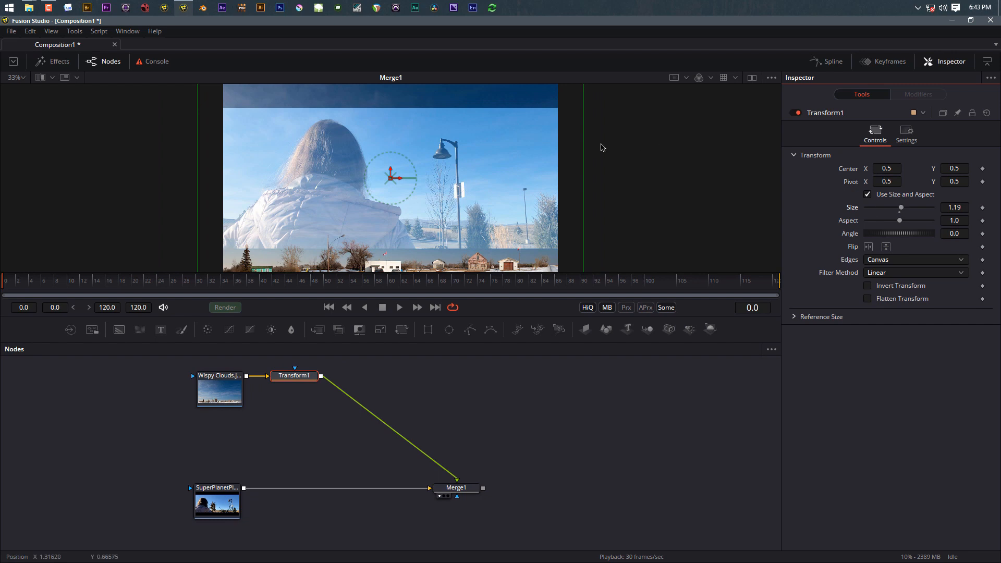
pyautogui.moveTo(388, 169); pyautogui.dragTo(387, 155)
pyautogui.scroll(3, 396, 180)
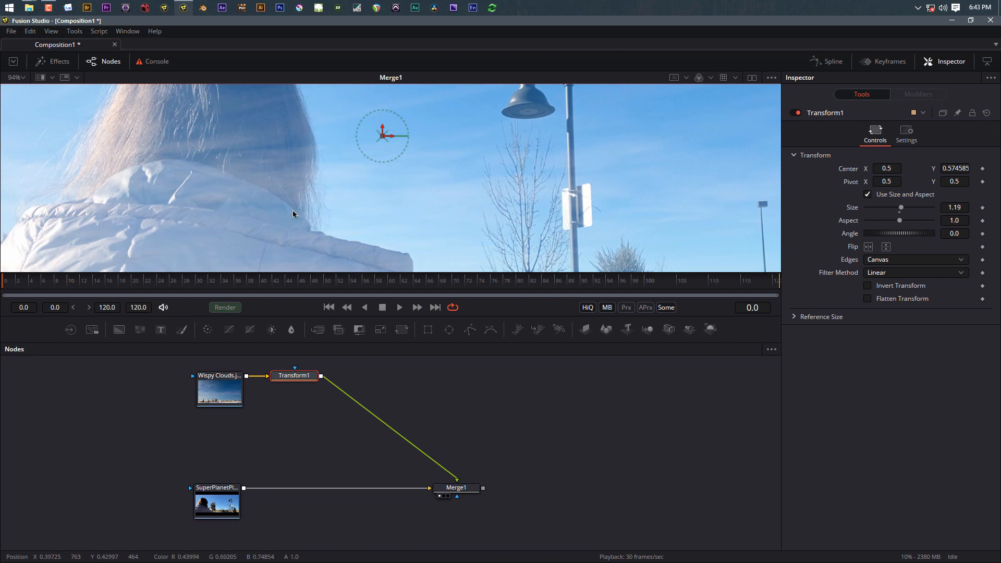
pyautogui.scroll(-4, 277, 214)
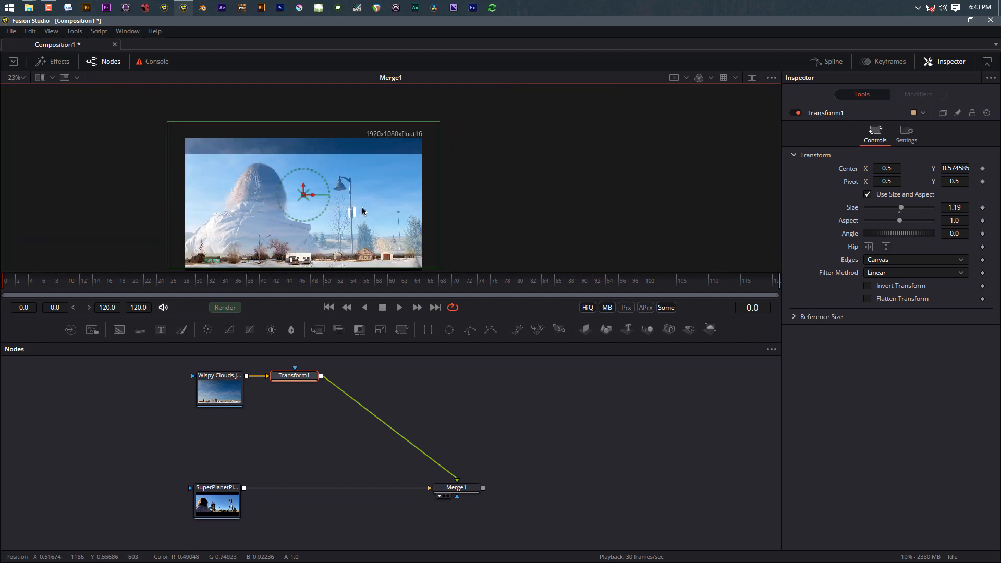
pyautogui.scroll(-1, 360, 211)
pyautogui.scroll(2, 357, 214)
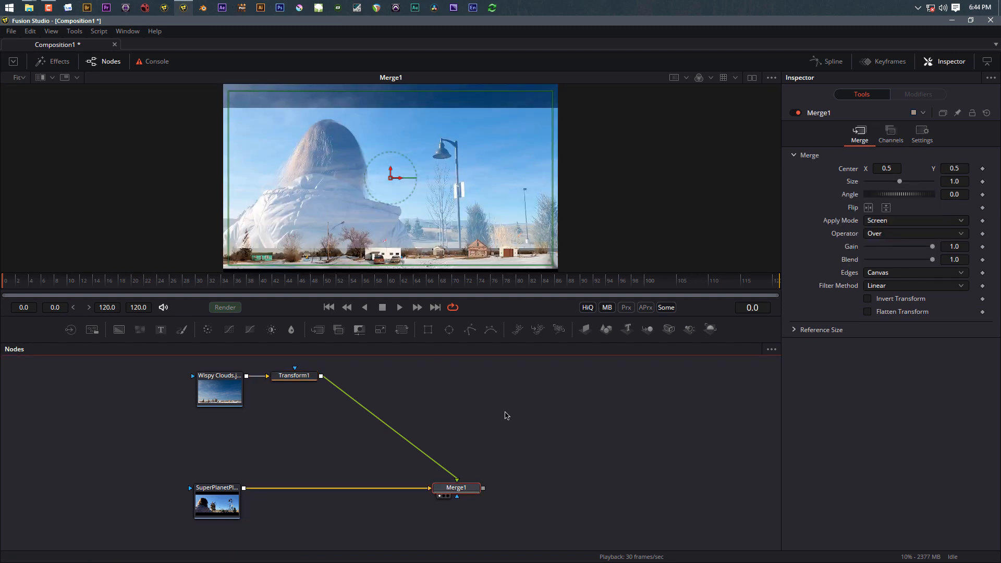
# Step: Add a Color Corrector after the SuperPlanetPlate footage and view its output
pyautogui.click(216, 502)
pyautogui.press('1')
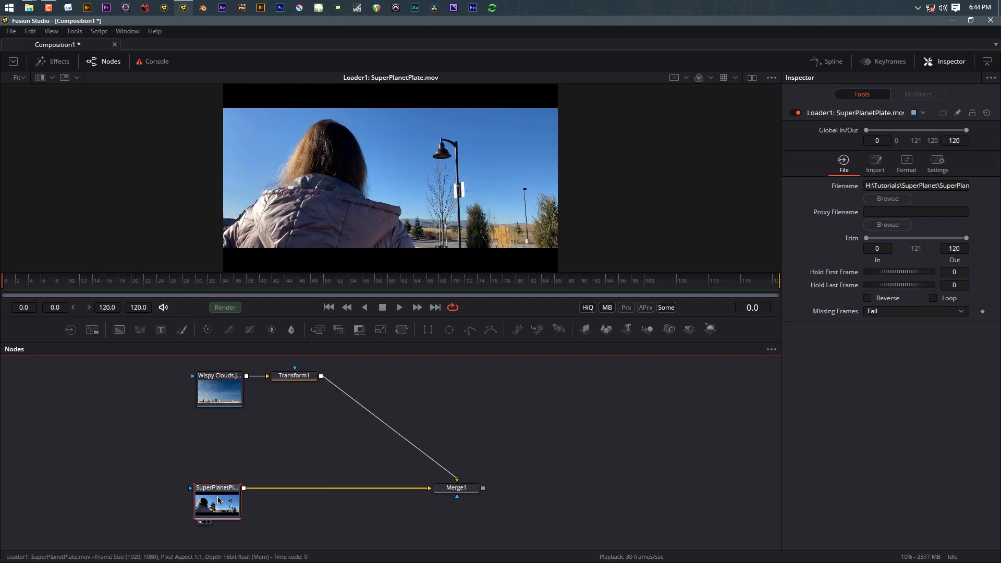
pyautogui.click(207, 330)
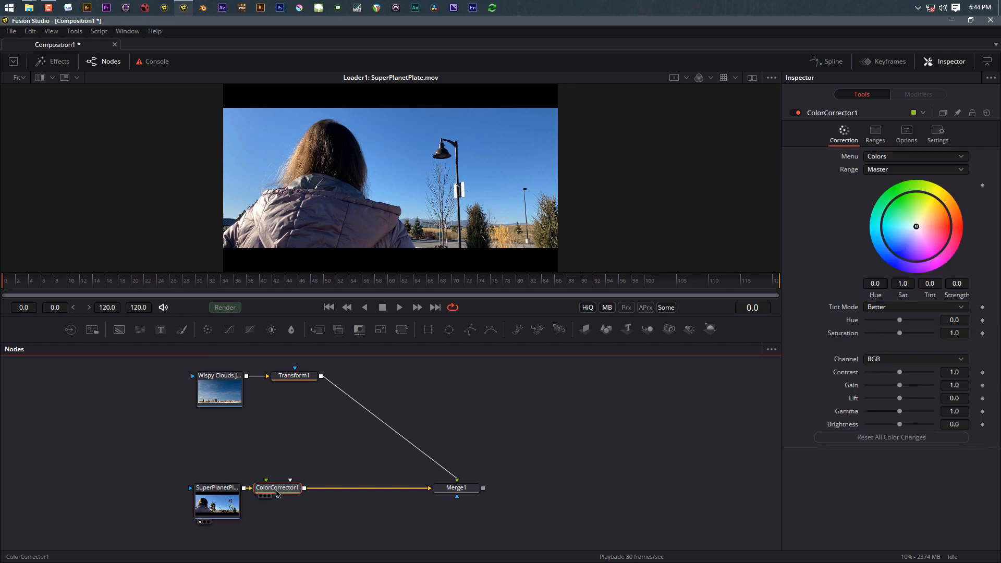
pyautogui.press('1')
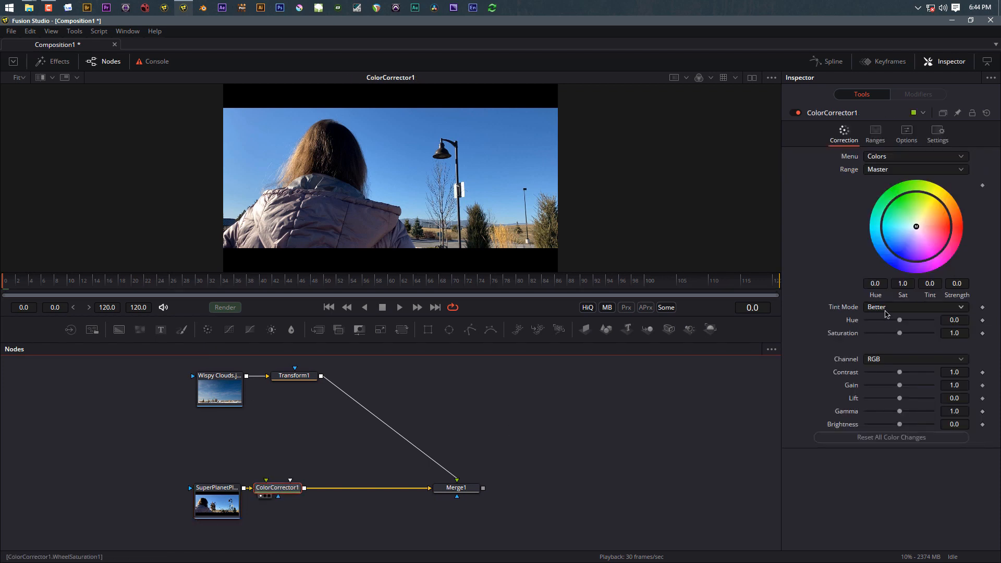
# Step: Grade the footage with saturation 2.0, gamma 0.3, gain 0.97 and contrast 1.13
pyautogui.moveTo(900, 333); pyautogui.dragTo(971, 332)
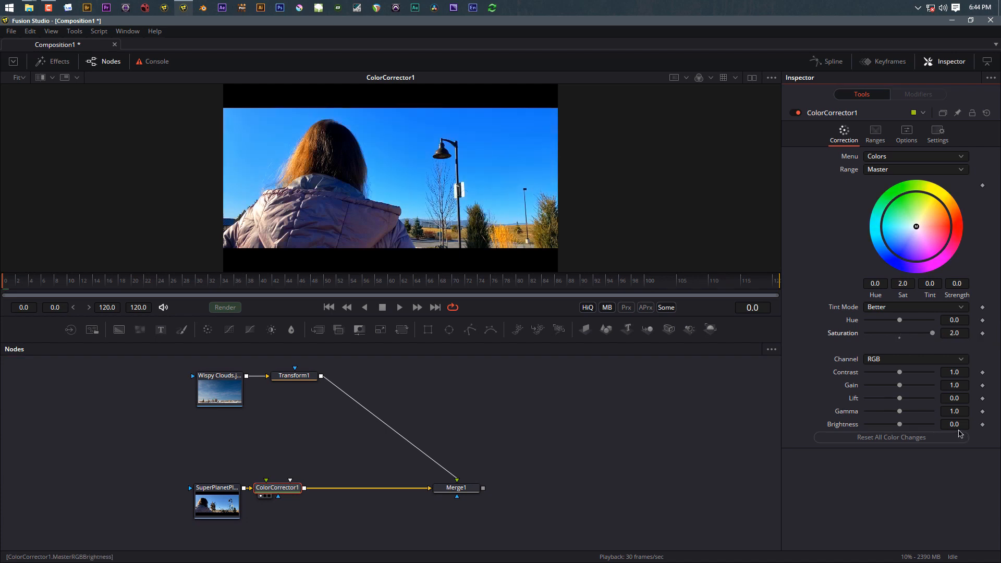
pyautogui.moveTo(902, 412); pyautogui.dragTo(878, 409)
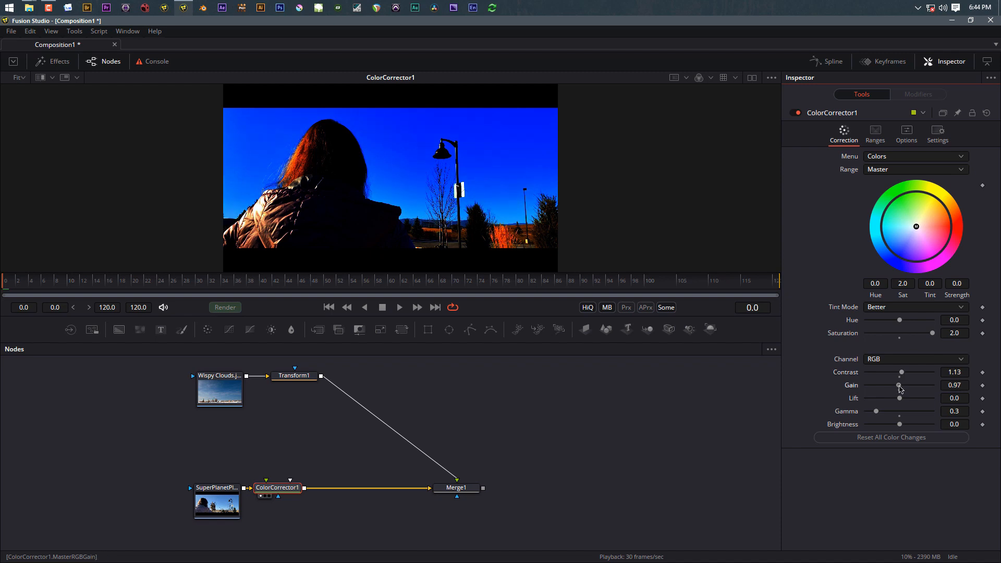
pyautogui.moveTo(899, 388); pyautogui.dragTo(898, 389)
pyautogui.click(284, 492)
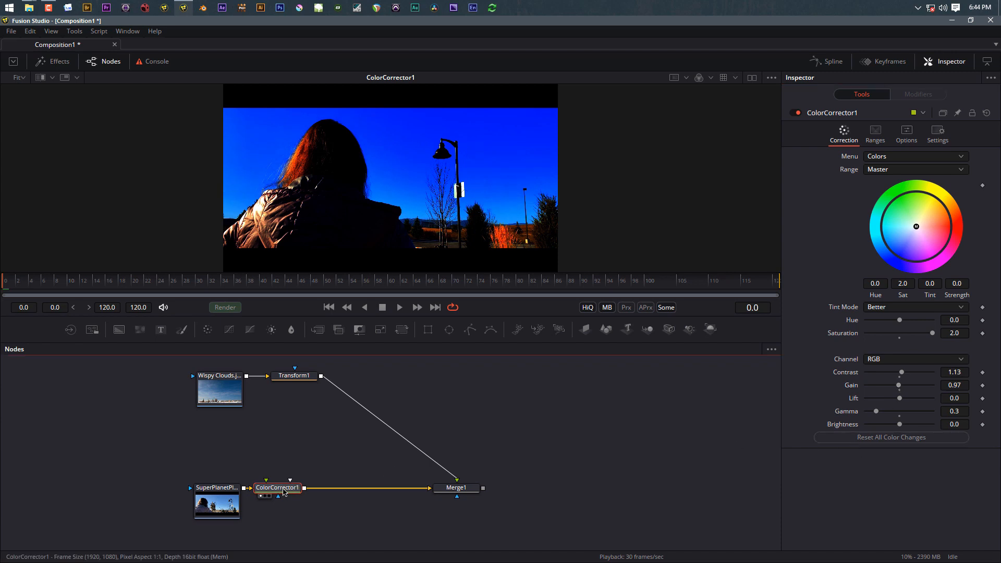
# Step: Add a Delta Keyer after ColorCorrector1, sample the blue sky as key colour, and view it
pyautogui.hotkey('shift', 'space')
pyautogui.write('delta')
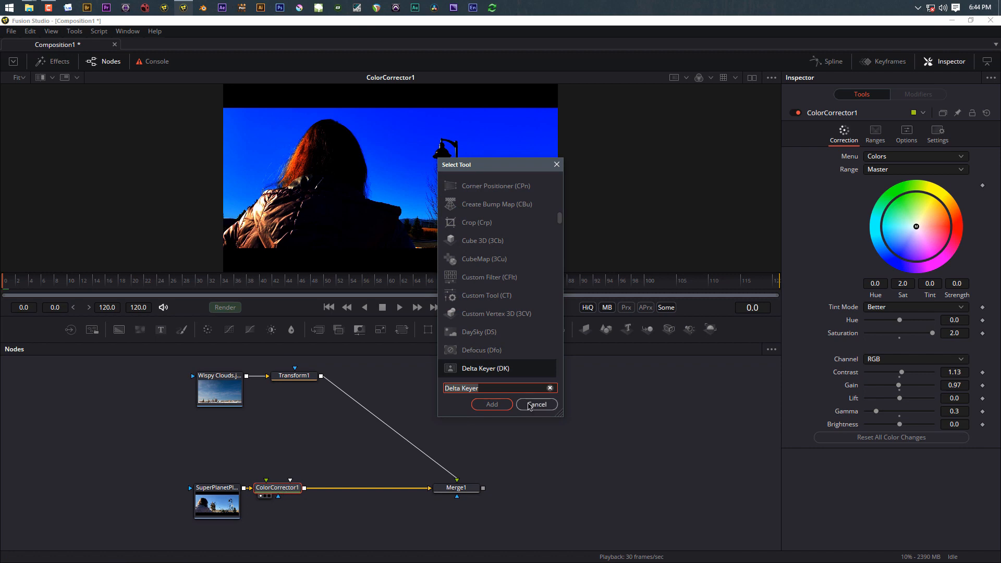
pyautogui.click(491, 406)
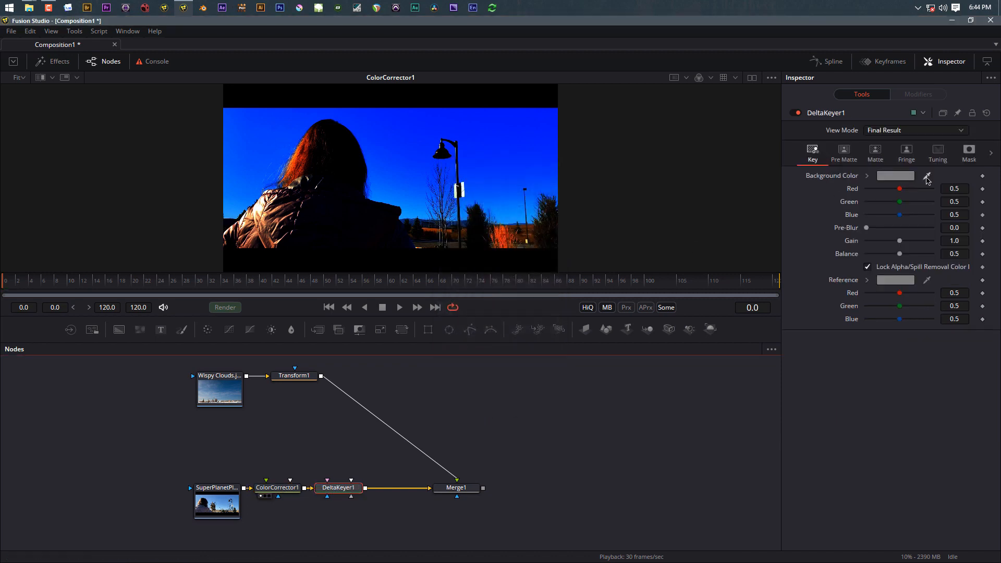
pyautogui.moveTo(928, 177); pyautogui.dragTo(399, 173)
pyautogui.click(334, 494)
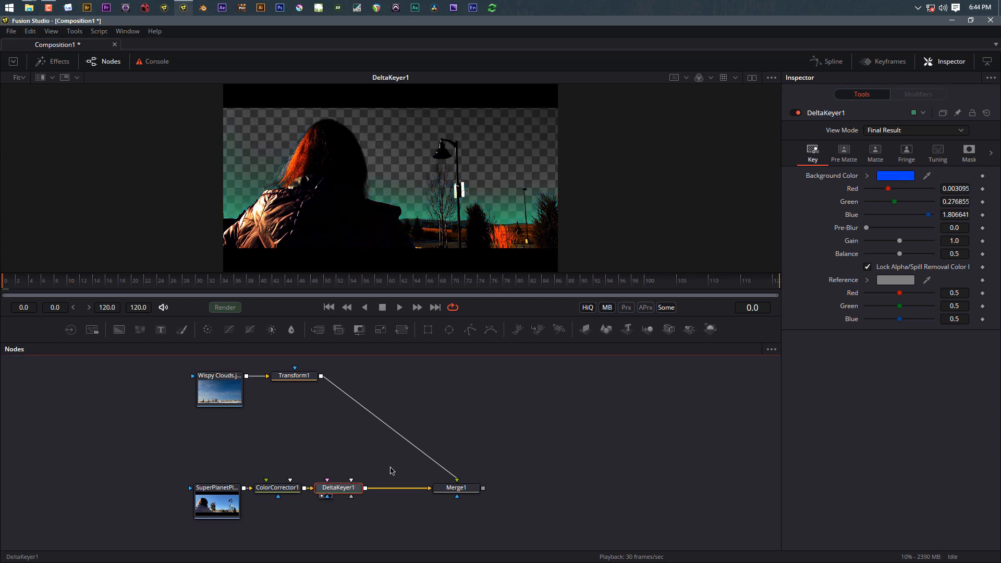
# Step: View the keyer's Matte and set matte thresholds to 0.644 low and 0.911 high
pyautogui.click(875, 152)
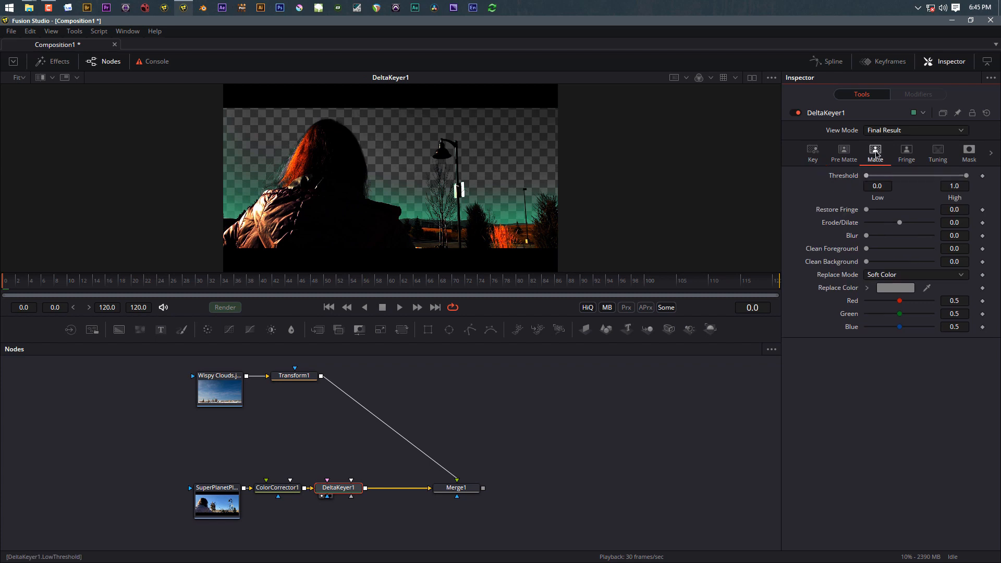
pyautogui.click(891, 133)
pyautogui.click(887, 85)
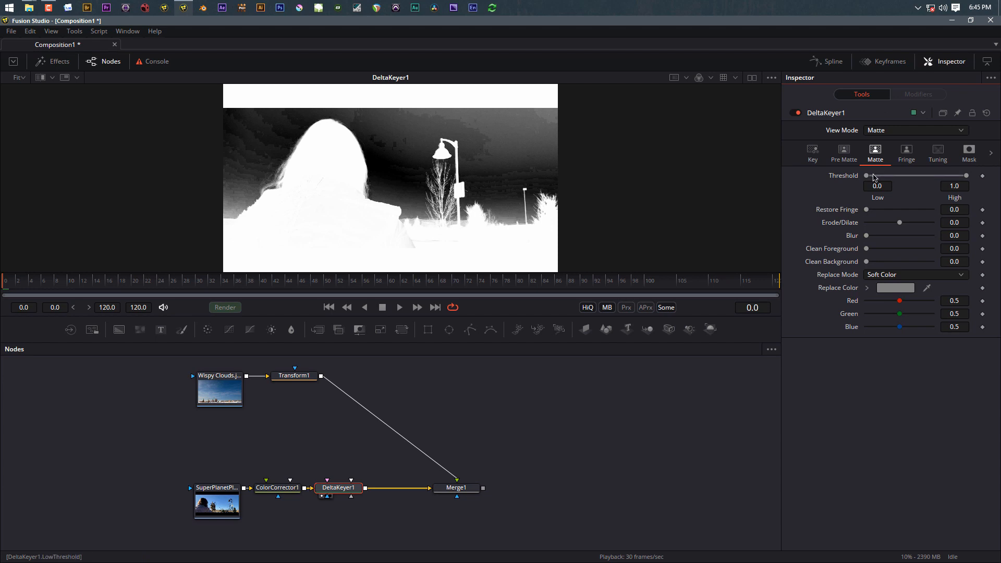
pyautogui.moveTo(867, 175); pyautogui.dragTo(962, 177)
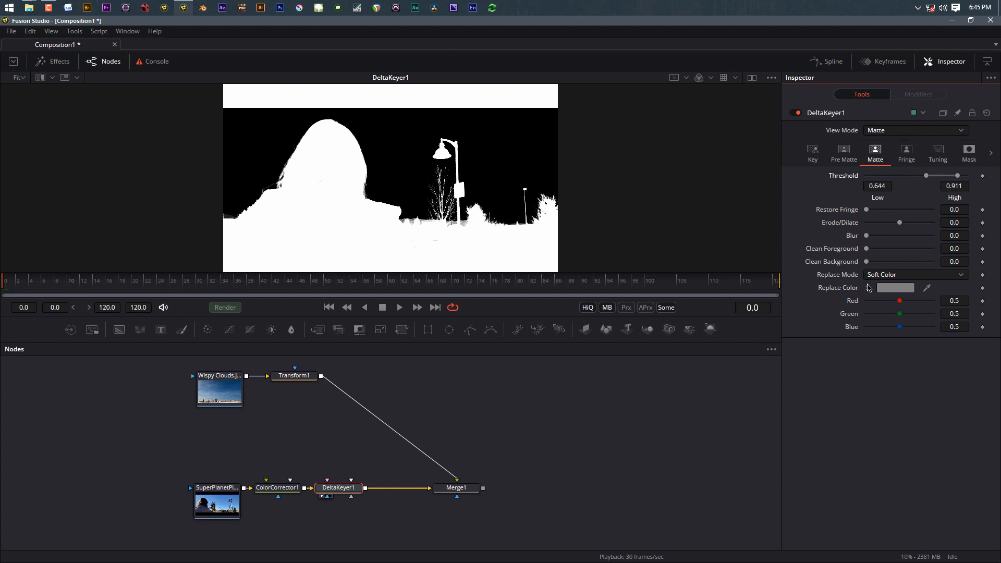
pyautogui.click(340, 494)
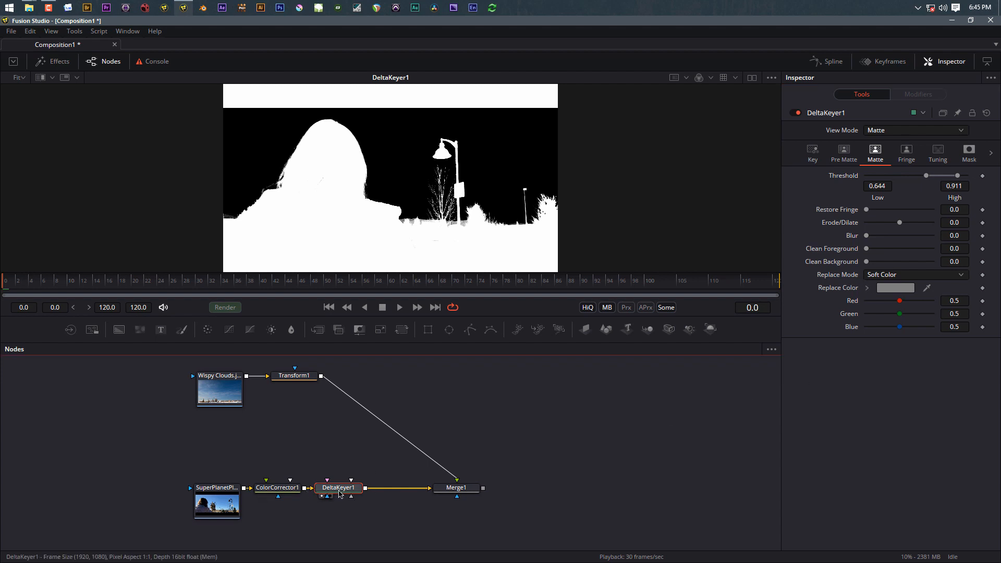
# Step: Insert ColorCorrector2 after DeltaKeyer1 and drop its saturation to 0
pyautogui.click(208, 330)
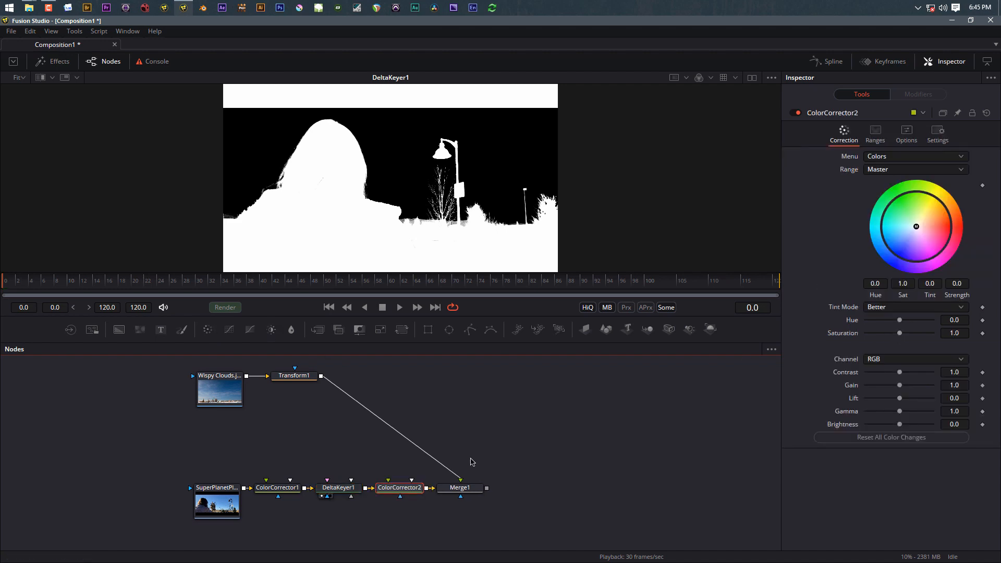
pyautogui.press('1')
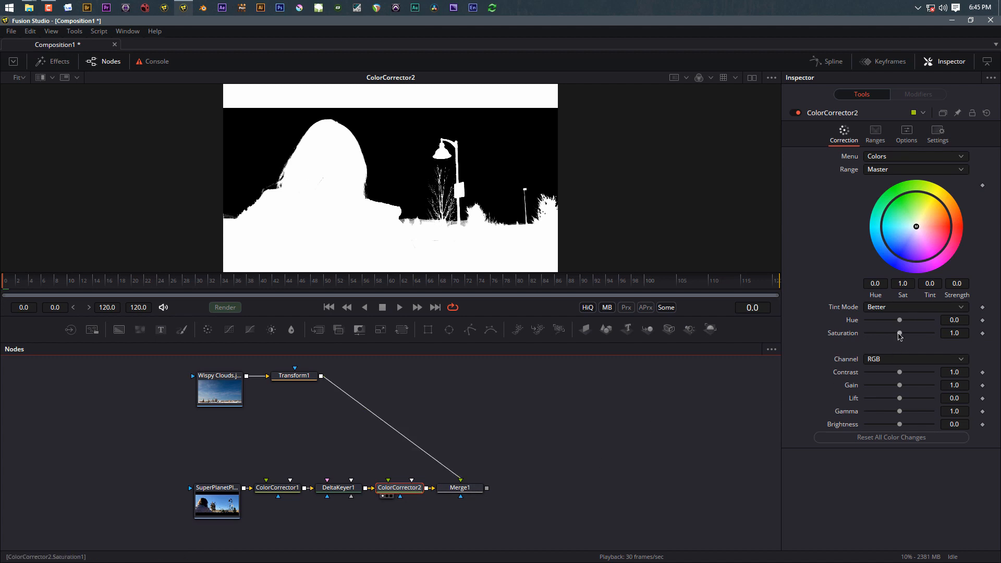
pyautogui.moveTo(900, 336); pyautogui.dragTo(743, 343)
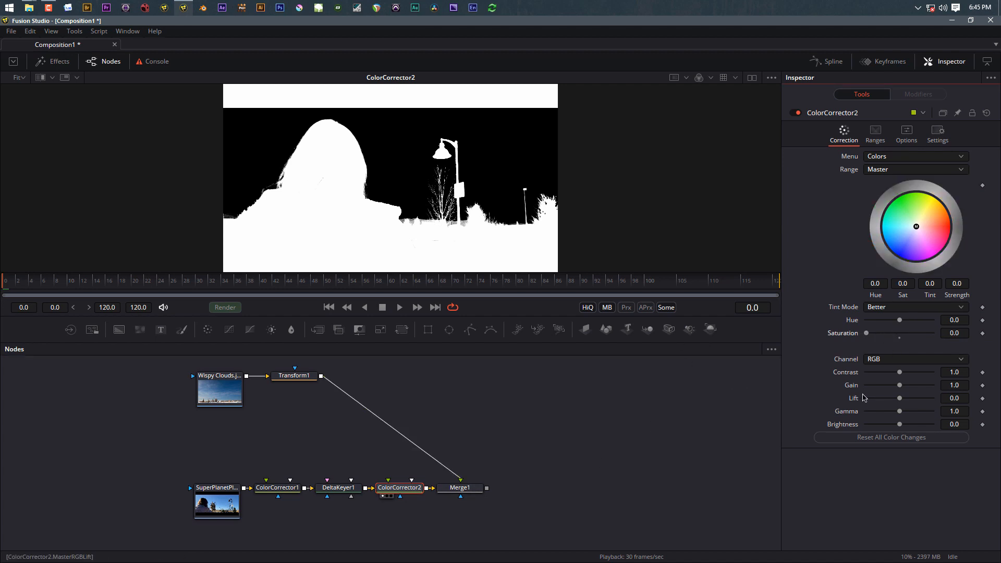
pyautogui.moveTo(876, 390)
pyautogui.mouseDown()
pyautogui.moveTo(892, 389)
pyautogui.moveTo(896, 399)
pyautogui.moveTo(885, 400)
pyautogui.mouseUp()
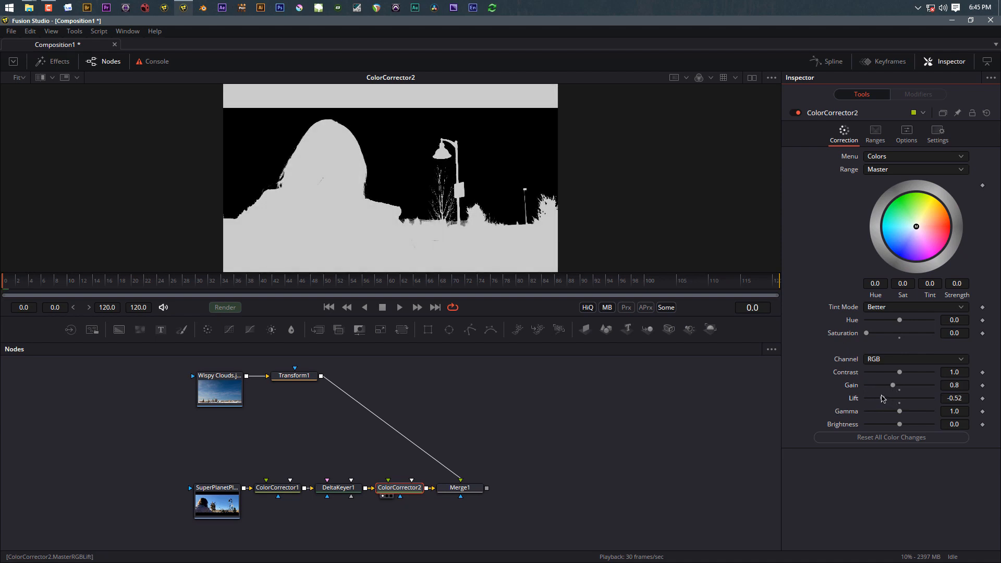
# Step: Switch DeltaKeyer1's view mode back to Final Result
pyautogui.click(333, 489)
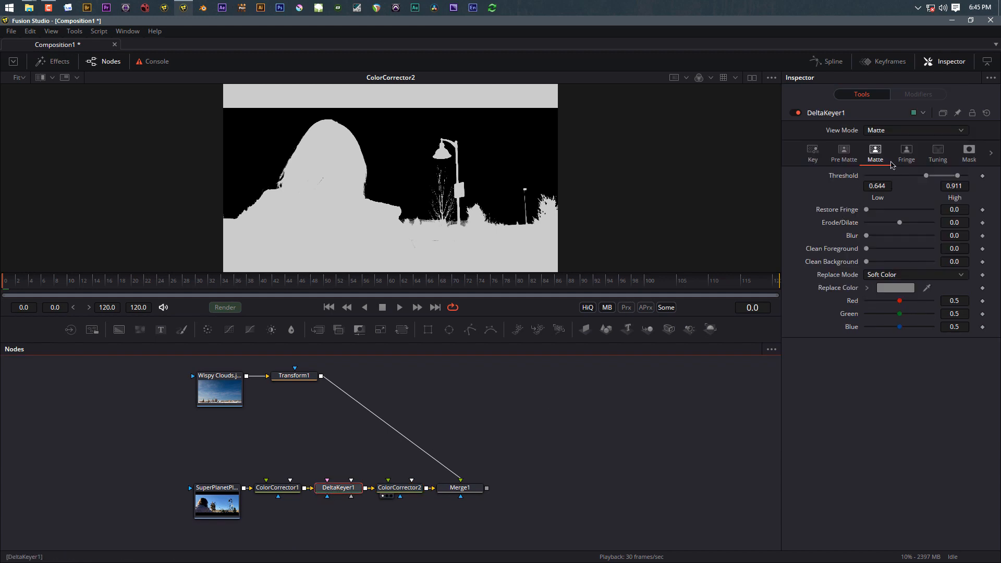
pyautogui.click(881, 131)
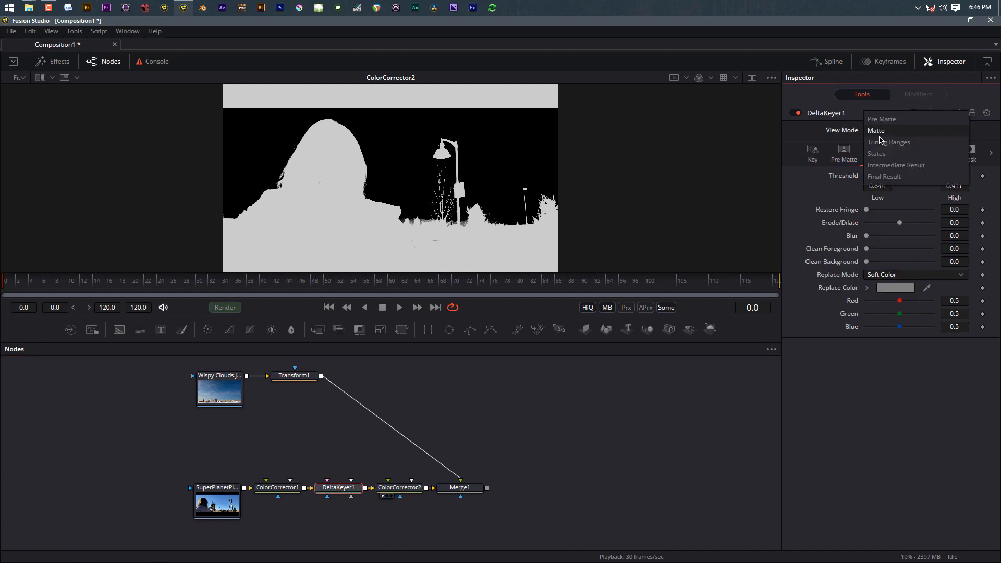
pyautogui.click(885, 177)
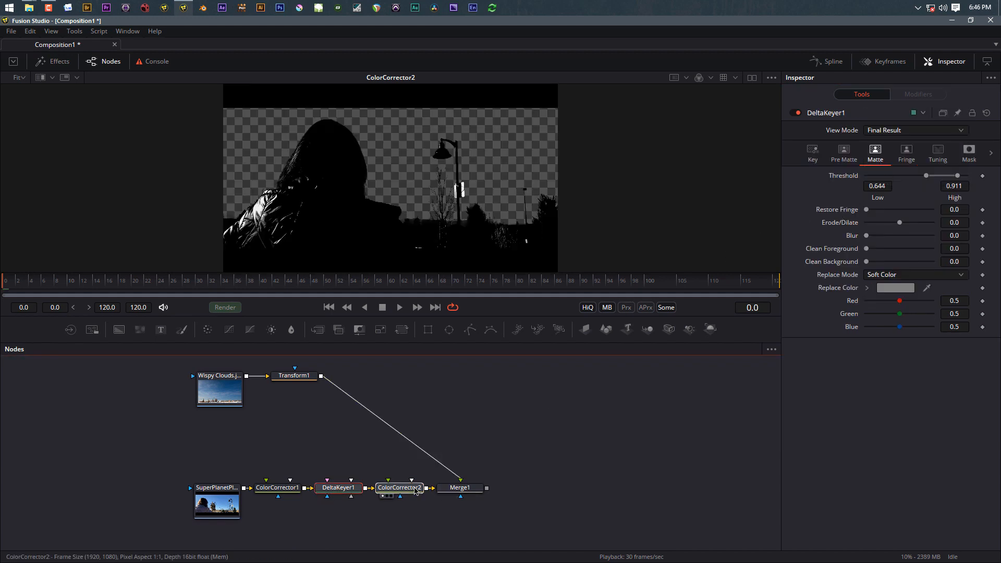
# Step: Set ColorCorrector2 gain 0, lift -0.05 and gamma 0.5, and move Merge1 up
pyautogui.click(415, 490)
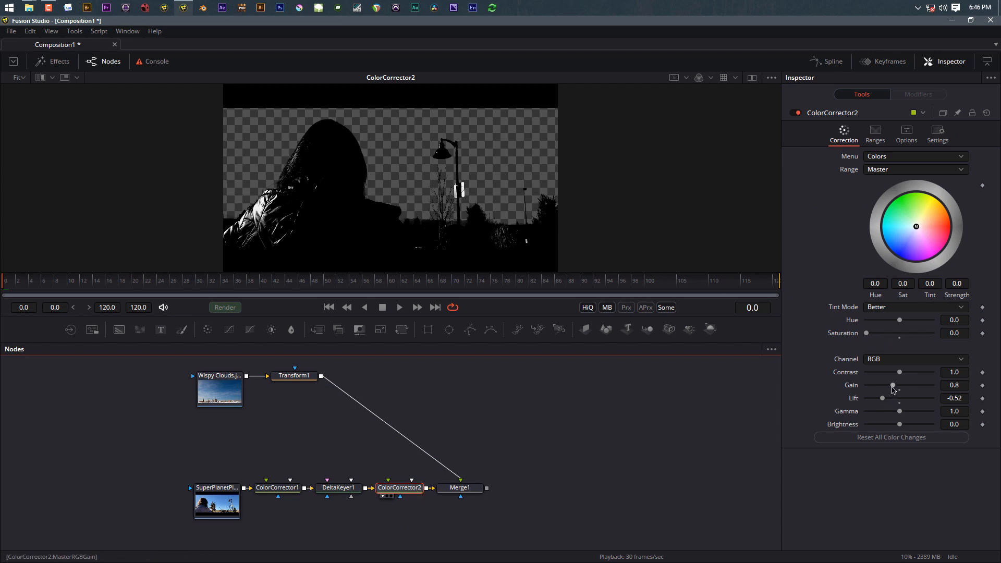
pyautogui.moveTo(895, 389); pyautogui.dragTo(672, 413)
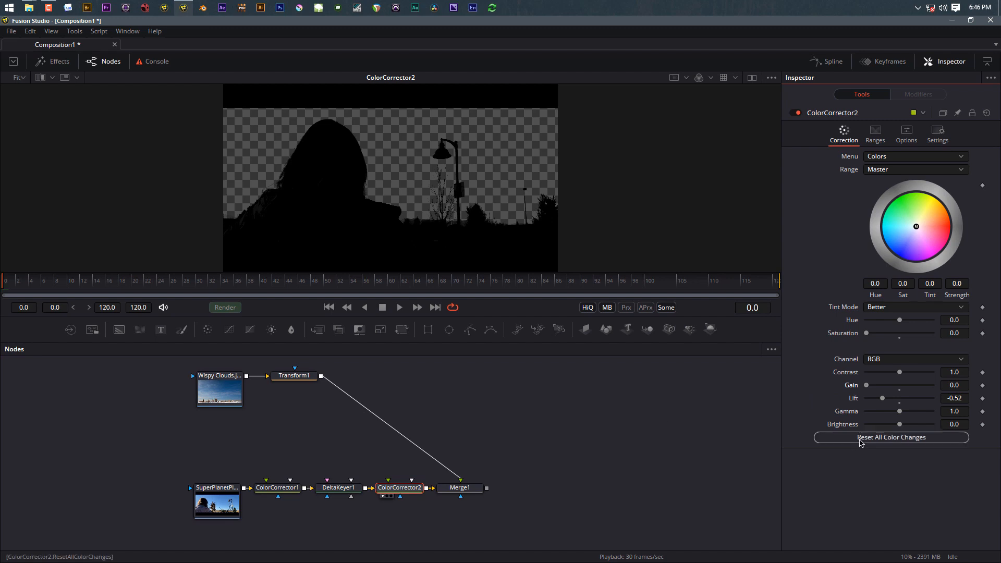
pyautogui.moveTo(882, 397)
pyautogui.mouseDown()
pyautogui.moveTo(806, 405)
pyautogui.moveTo(902, 400)
pyautogui.moveTo(893, 398)
pyautogui.mouseUp()
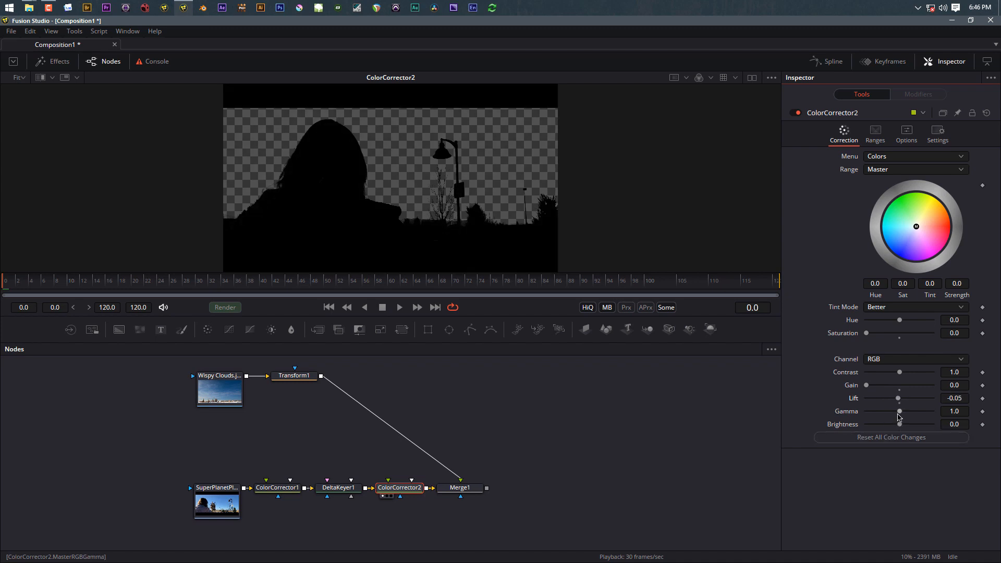
pyautogui.moveTo(899, 411)
pyautogui.mouseDown()
pyautogui.moveTo(880, 416)
pyautogui.moveTo(927, 416)
pyautogui.moveTo(882, 417)
pyautogui.mouseUp()
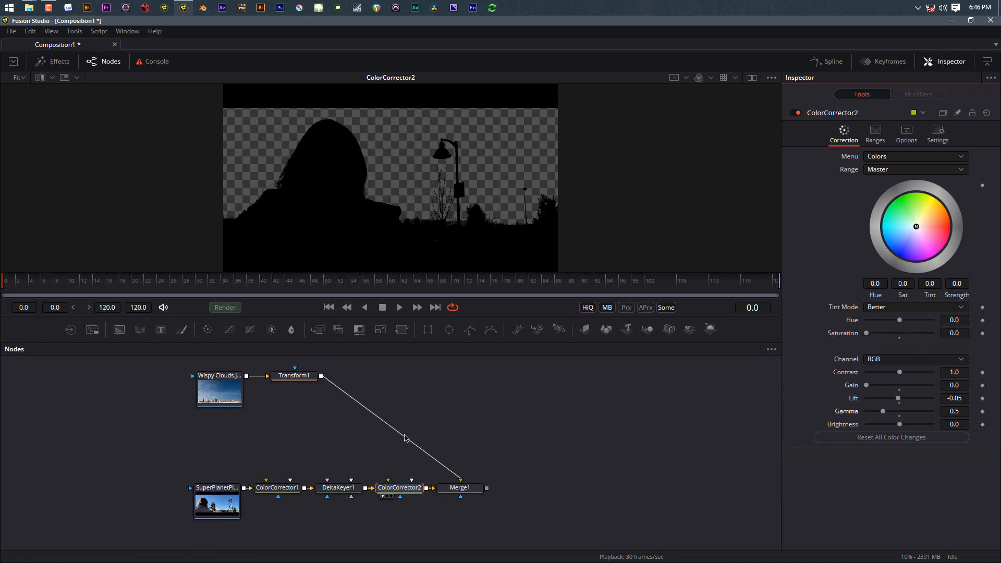
pyautogui.moveTo(451, 488); pyautogui.dragTo(429, 442)
# Step: Detach the silhouette chain and connect the SuperPlanet plate as Merge1's background, viewing the composite
pyautogui.moveTo(221, 498); pyautogui.dragTo(219, 449)
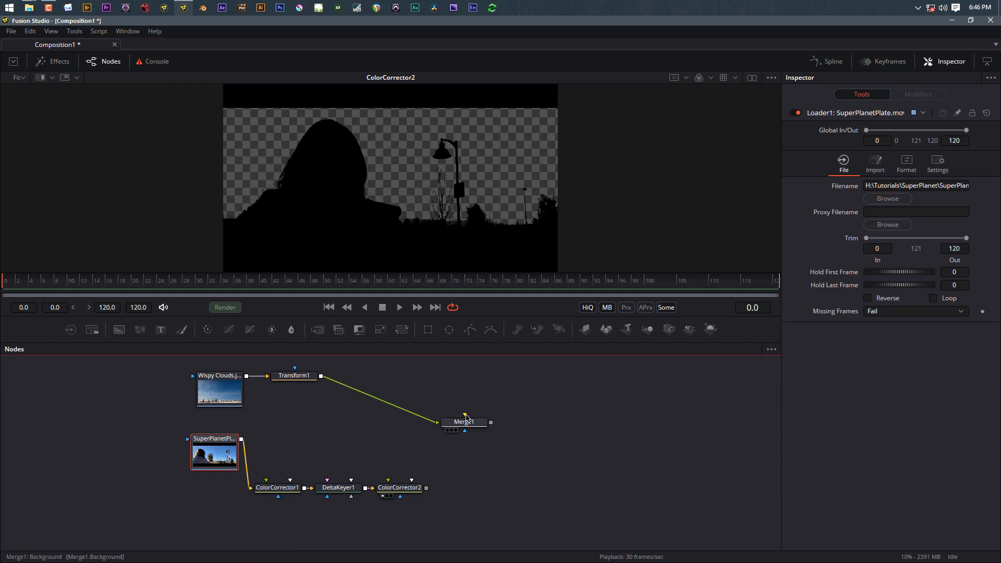
pyautogui.moveTo(466, 417); pyautogui.dragTo(242, 441)
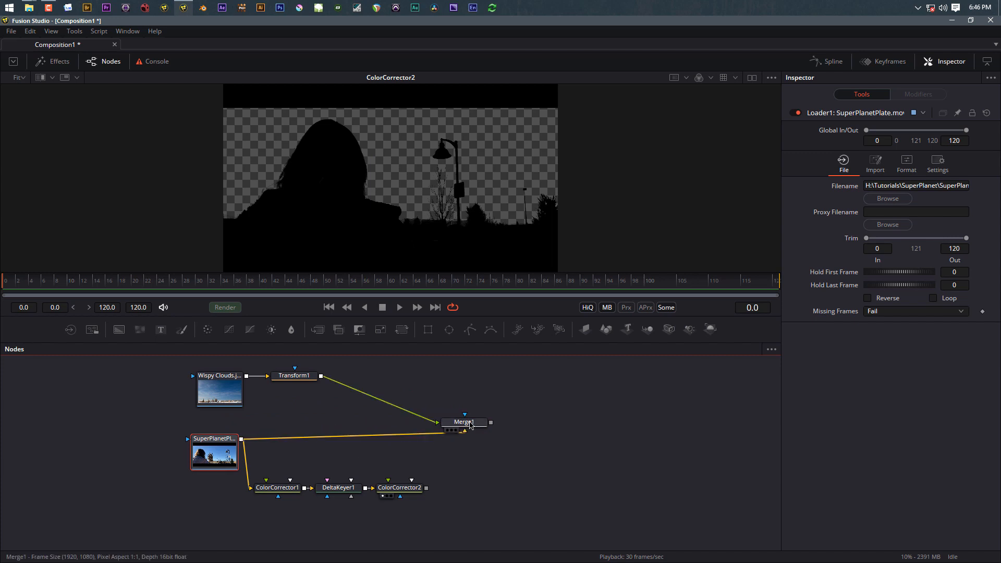
pyautogui.moveTo(469, 425); pyautogui.dragTo(470, 429)
pyautogui.press('1')
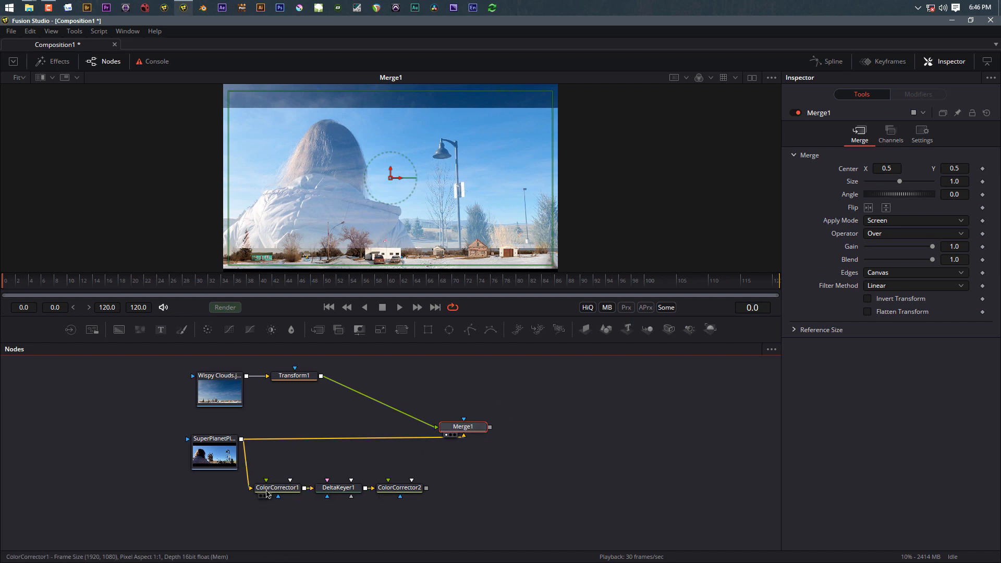
# Step: Wire ColorCorrector2's silhouette into Merge1's effect-mask input and check the masked composite
pyautogui.click(399, 488)
pyautogui.press('1')
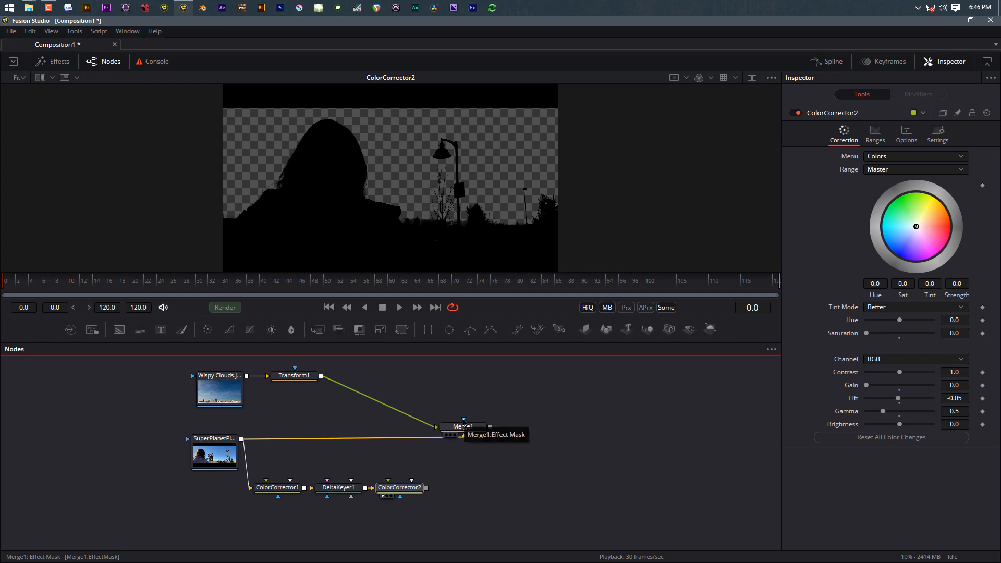
pyautogui.moveTo(464, 421); pyautogui.dragTo(427, 488)
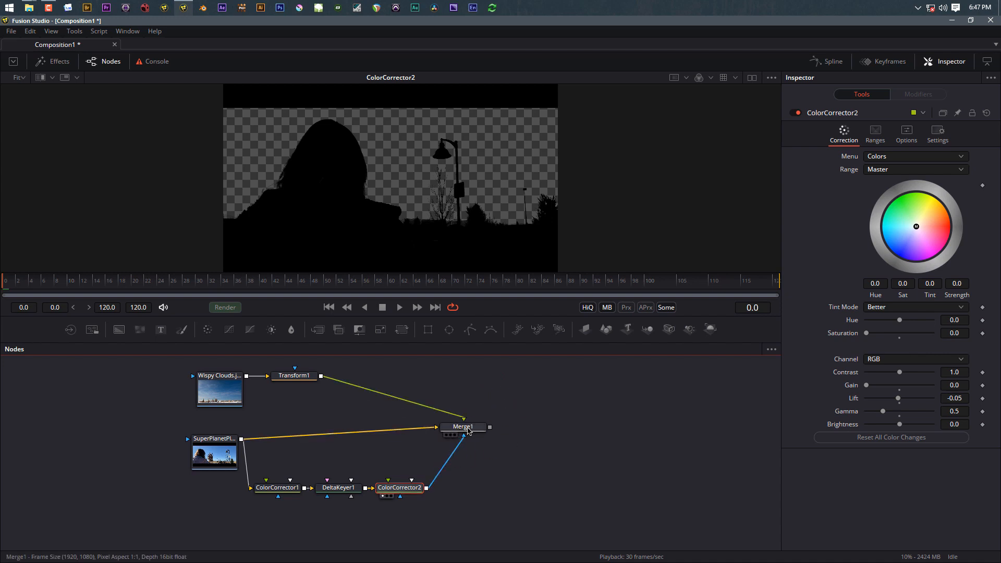
pyautogui.click(468, 431)
pyautogui.press('1')
pyautogui.moveTo(467, 430); pyautogui.dragTo(510, 440)
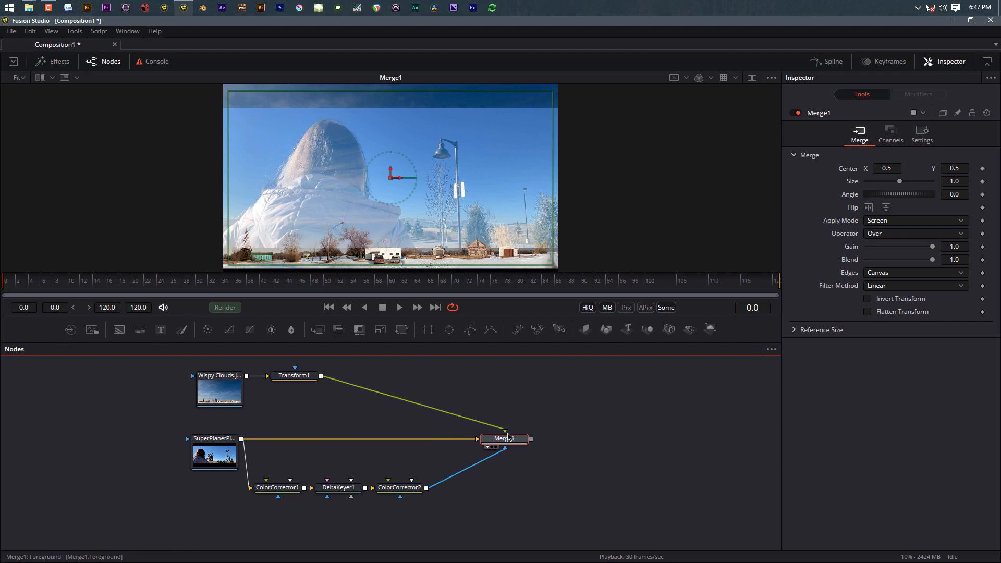
pyautogui.click(410, 492)
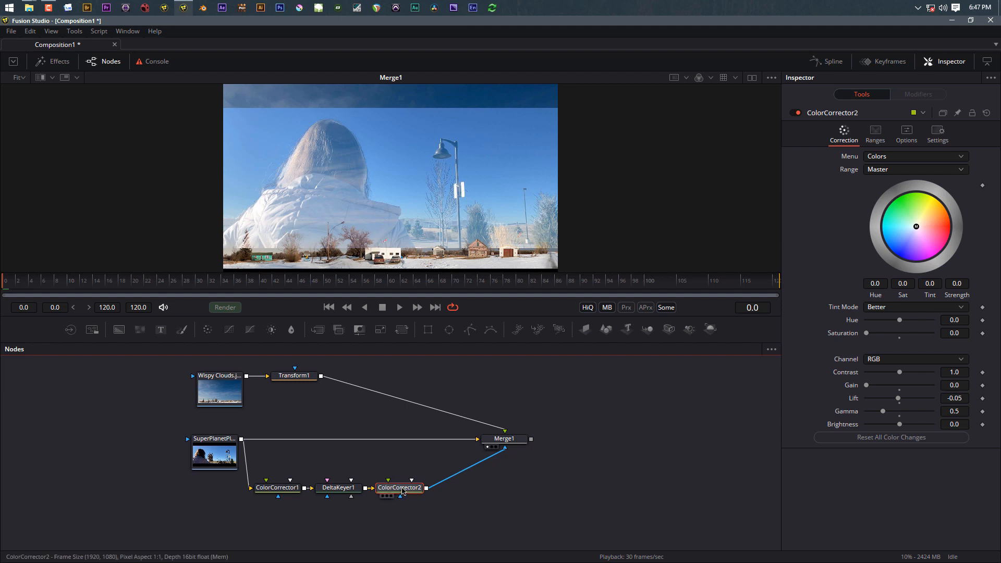
pyautogui.hotkey('shift', 'space')
# Step: Insert a Channel Booleans node after ColorCorrector2
pyautogui.write('chane')
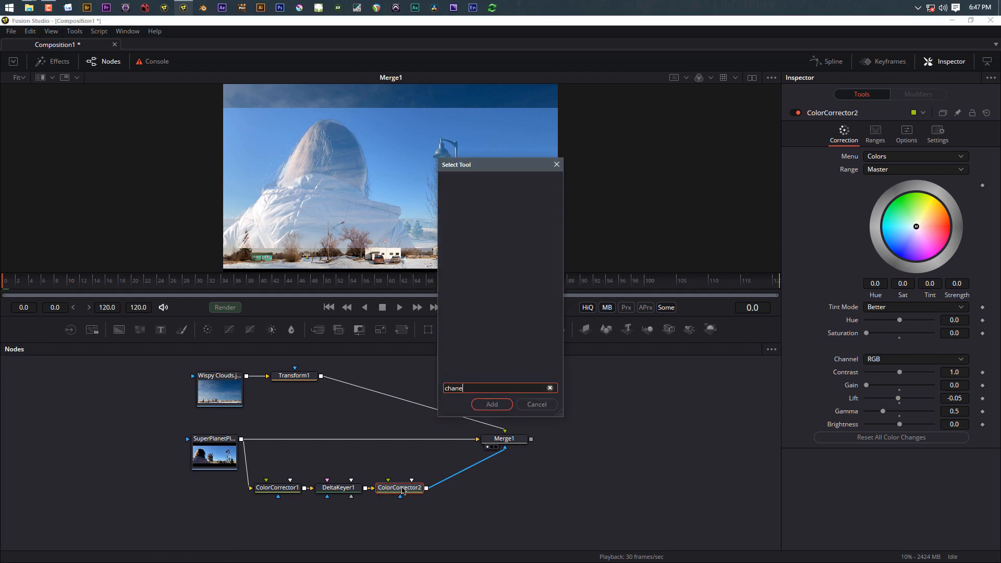
pyautogui.press('BackSpace')
pyautogui.press('BackSpace')
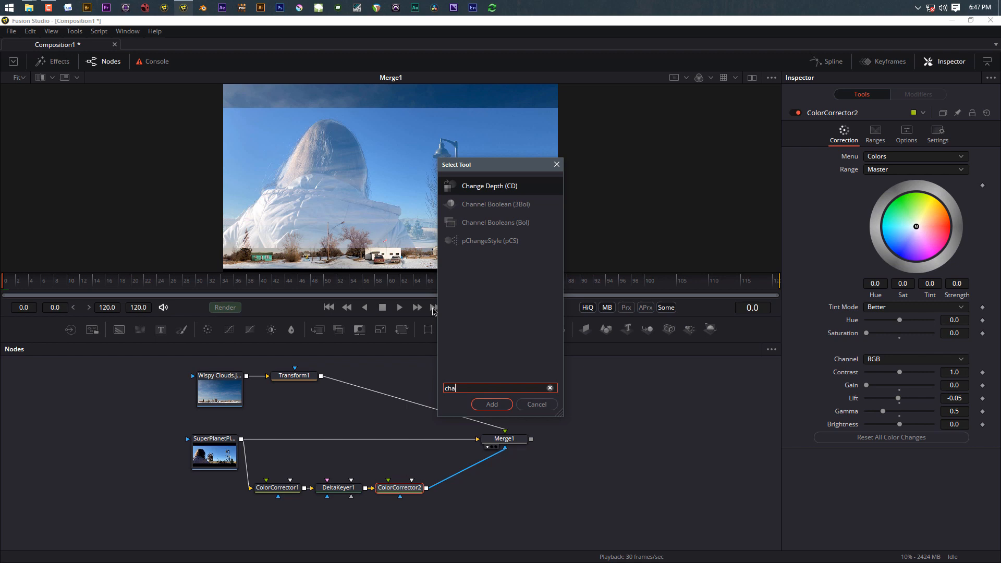
pyautogui.click(485, 224)
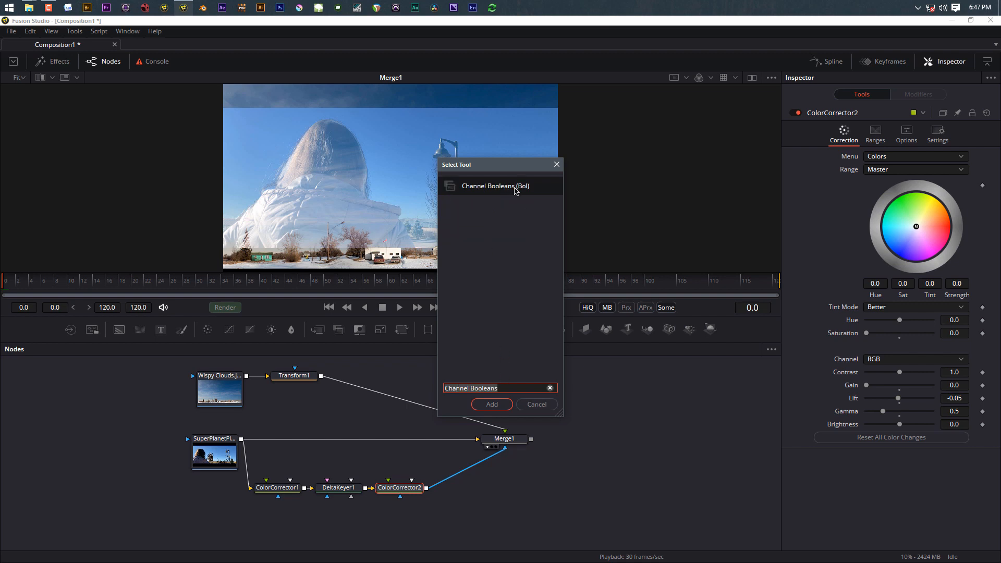
pyautogui.click(492, 405)
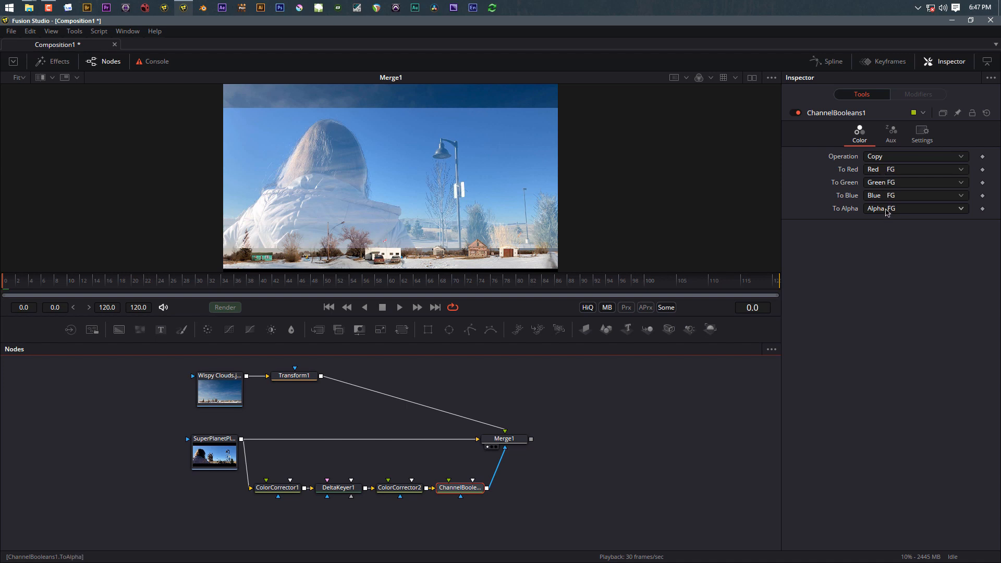
# Step: Set ChannelBooleans1's operation to Negative to invert the mask
pyautogui.click(907, 172)
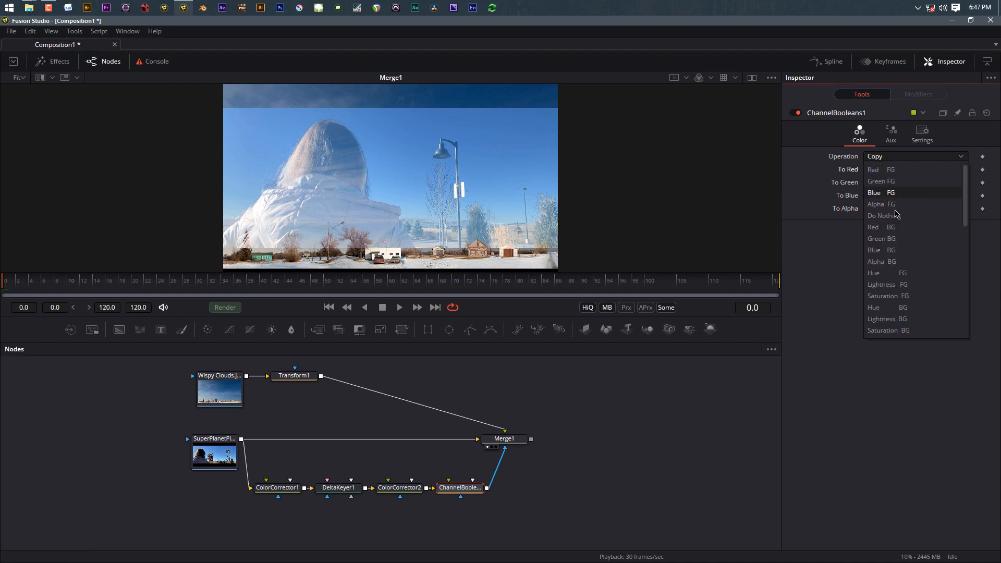
pyautogui.click(836, 289)
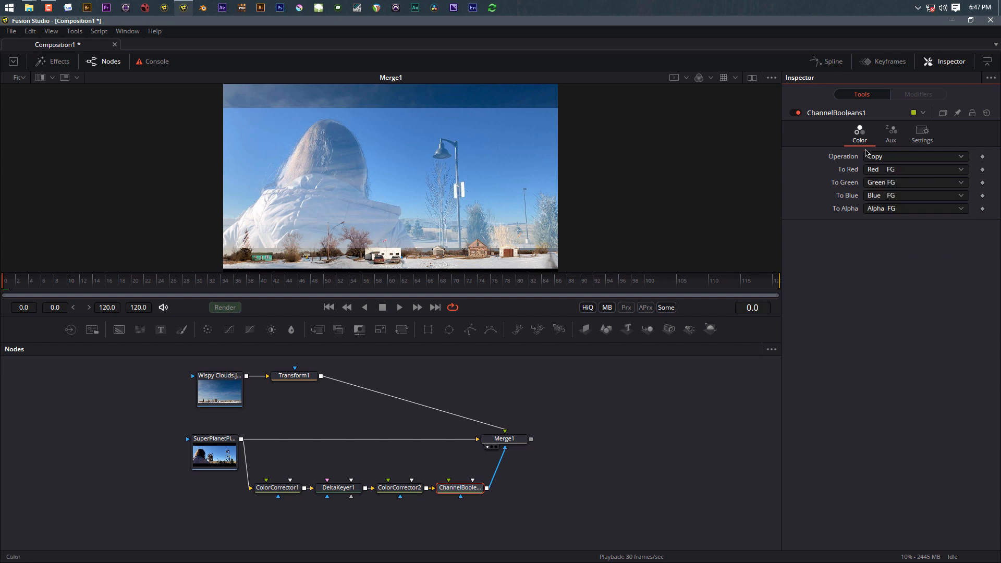
pyautogui.click(881, 160)
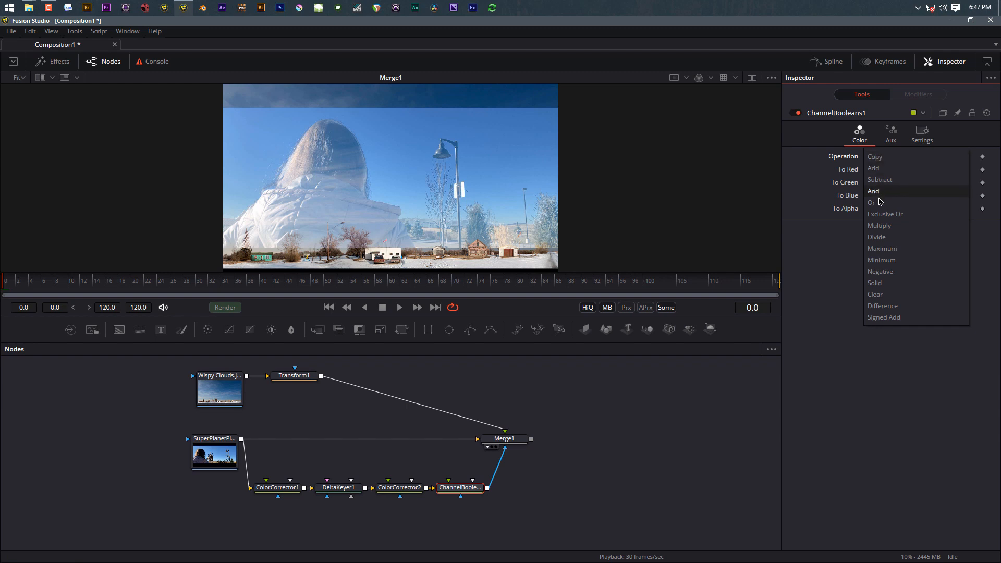
pyautogui.click(895, 273)
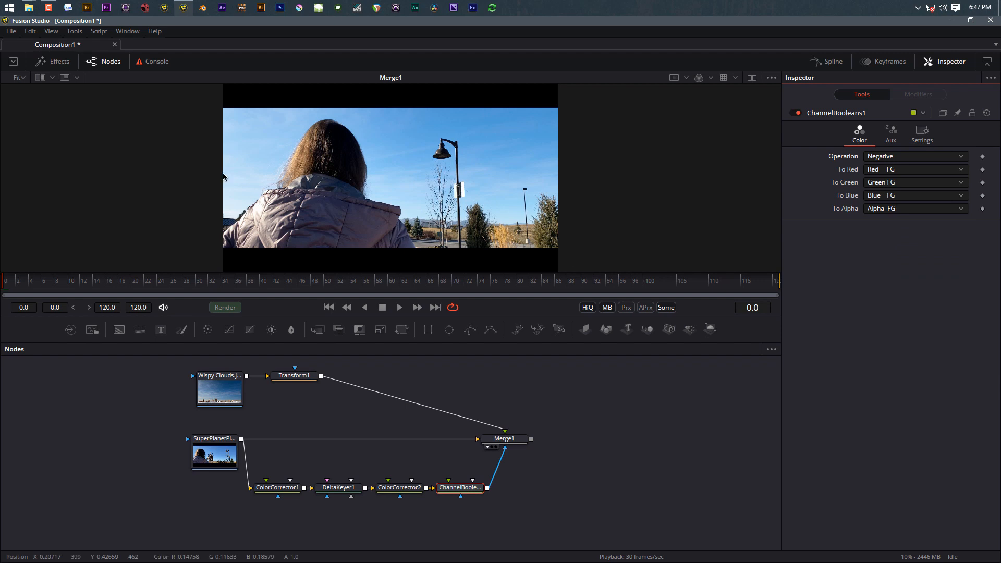
pyautogui.click(297, 379)
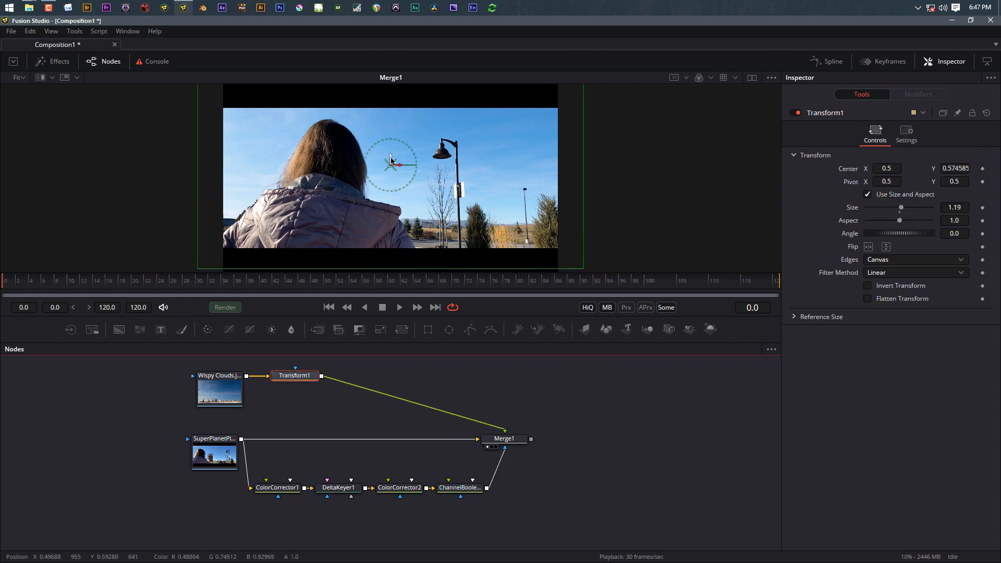
# Step: Drag the clouds' Transform1 centre to about X 0.479, Y 0.622 in the viewer
pyautogui.moveTo(391, 167)
pyautogui.mouseDown()
pyautogui.moveTo(380, 151)
pyautogui.moveTo(344, 173)
pyautogui.moveTo(397, 163)
pyautogui.moveTo(380, 167)
pyautogui.moveTo(387, 171)
pyautogui.moveTo(385, 156)
pyautogui.moveTo(375, 159)
pyautogui.moveTo(383, 158)
pyautogui.mouseUp()
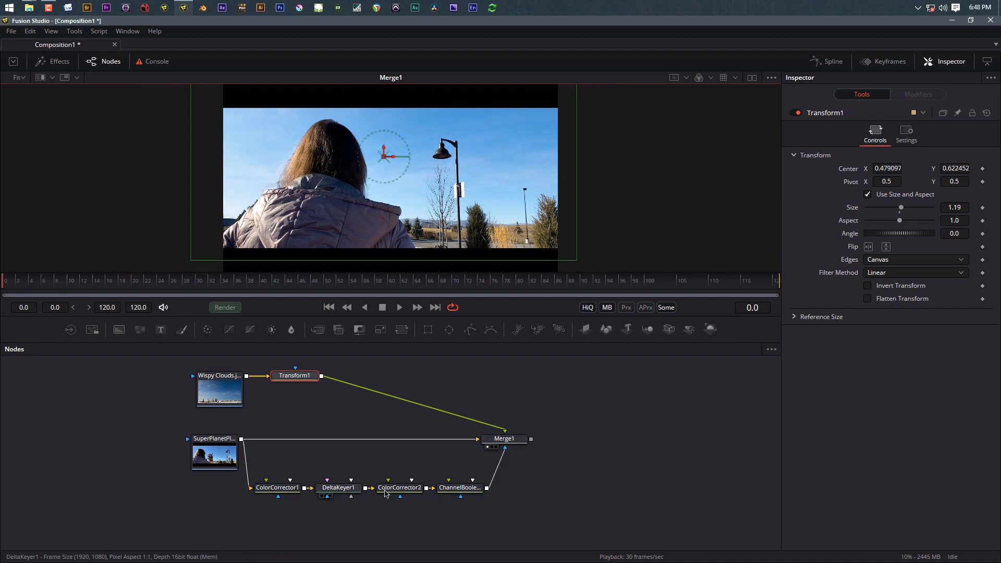
pyautogui.scroll(3, 291, 161)
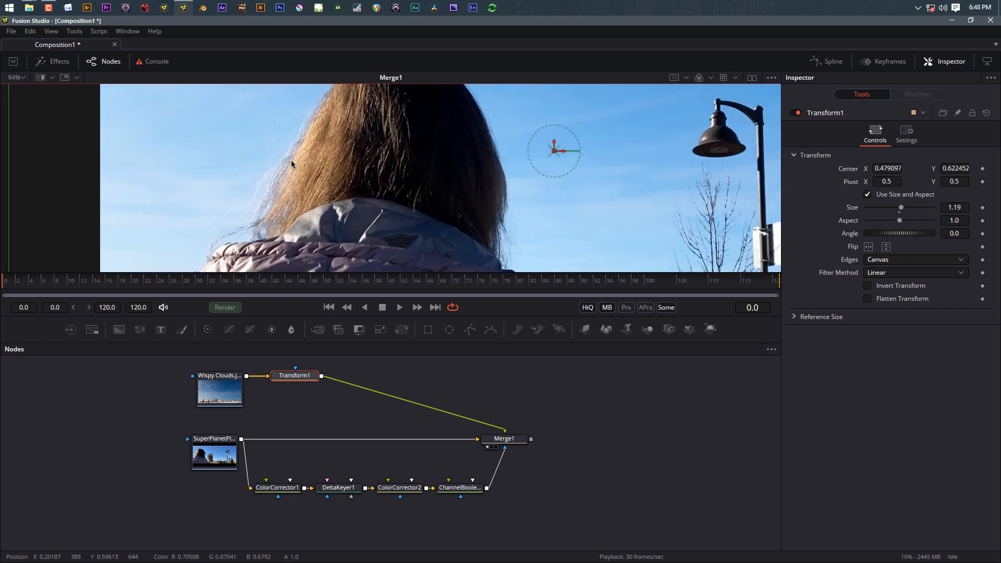
# Step: Toggle DeltaKeyer1 off and on to compare the key, leaving it enabled
pyautogui.click(344, 488)
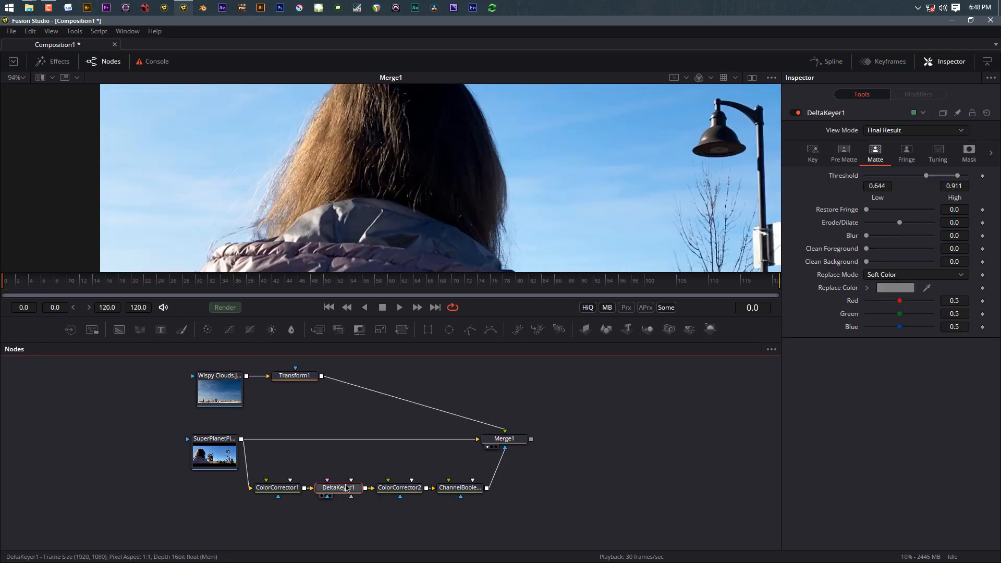
pyautogui.hotkey('ctrl', 'p')
pyautogui.hotkey('ctrl', 'p')
pyautogui.hotkey('ctrl', 'p')
pyautogui.hotkey('ctrl', 'p')
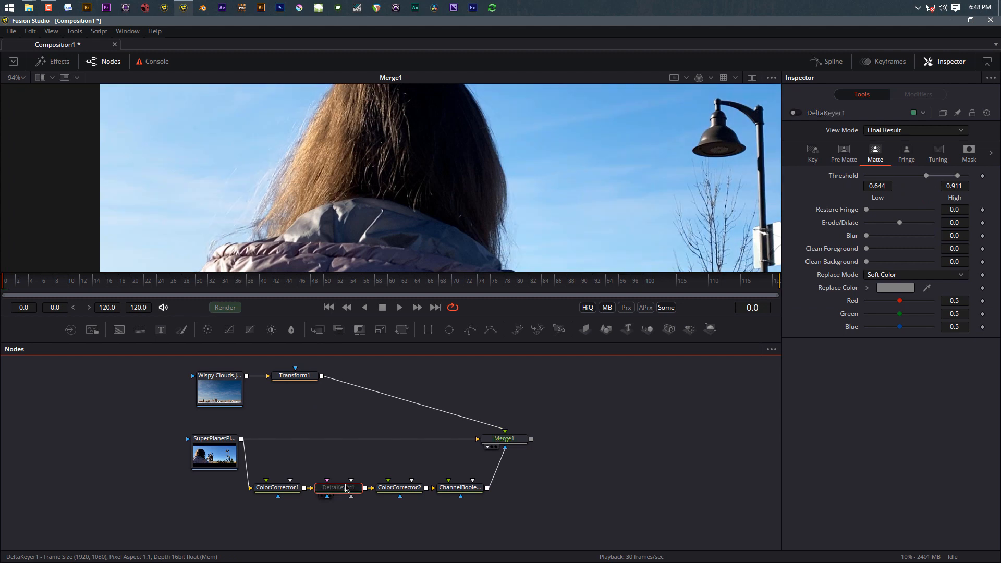
pyautogui.hotkey('ctrl', 'p')
pyautogui.hotkey('ctrl', 'p')
pyautogui.hotkey('ctrl', 'p')
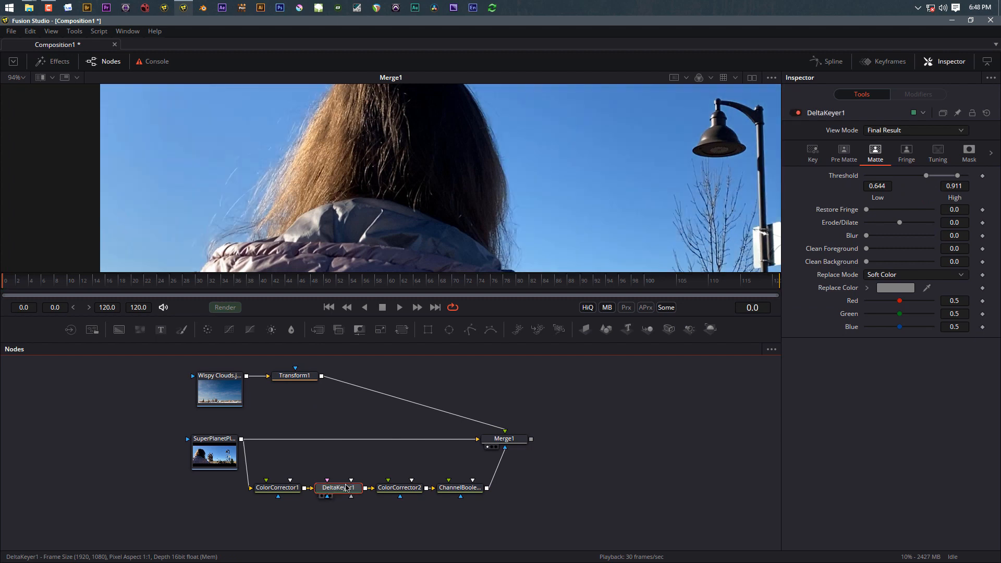
pyautogui.hotkey('ctrl', 'p')
pyautogui.hotkey('ctrl', 'p')
pyautogui.hotkey('ctrl', 'p')
pyautogui.hotkey('ctrl', 'p')
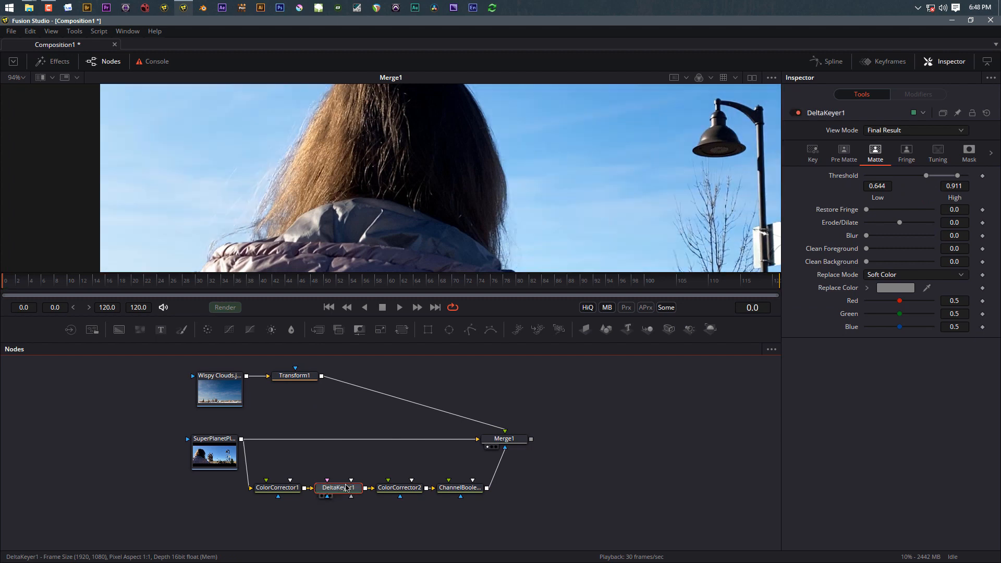
pyautogui.hotkey('ctrl', 'p')
pyautogui.hotkey('ctrl', 'p')
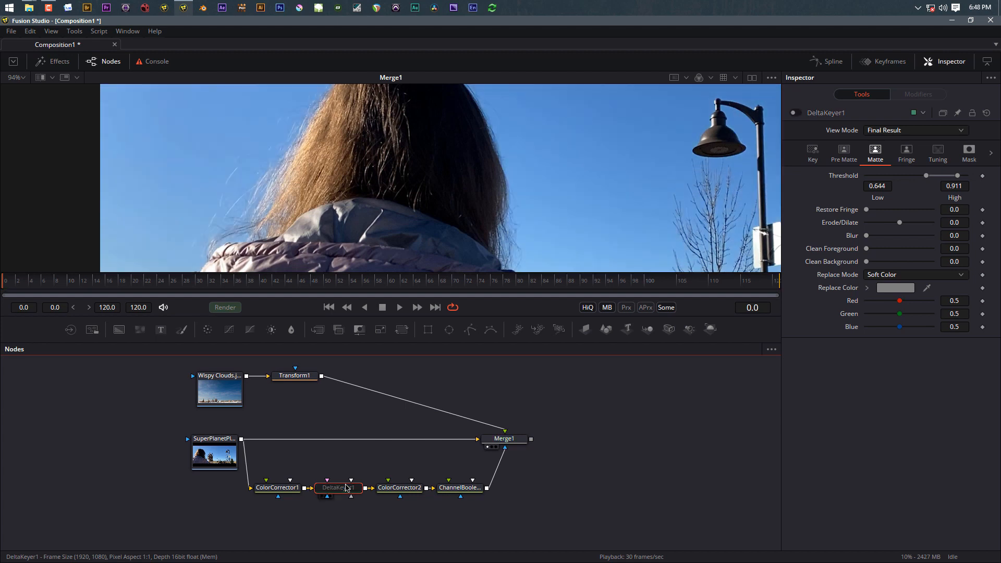
pyautogui.hotkey('ctrl', 'p')
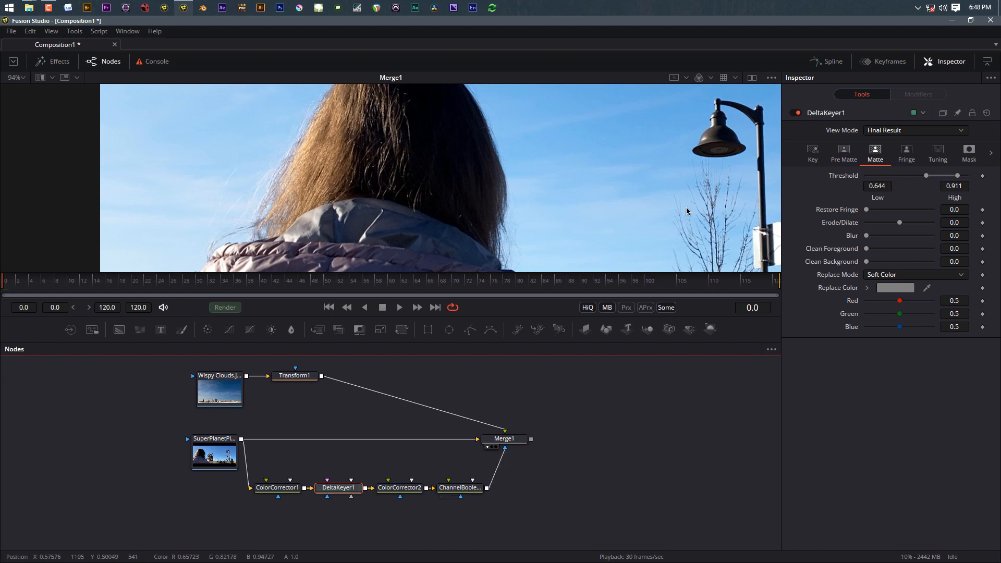
# Step: Zoom into the tree and lamp post edges to inspect the key, then fit the frame
pyautogui.moveTo(692, 219); pyautogui.dragTo(516, 168)
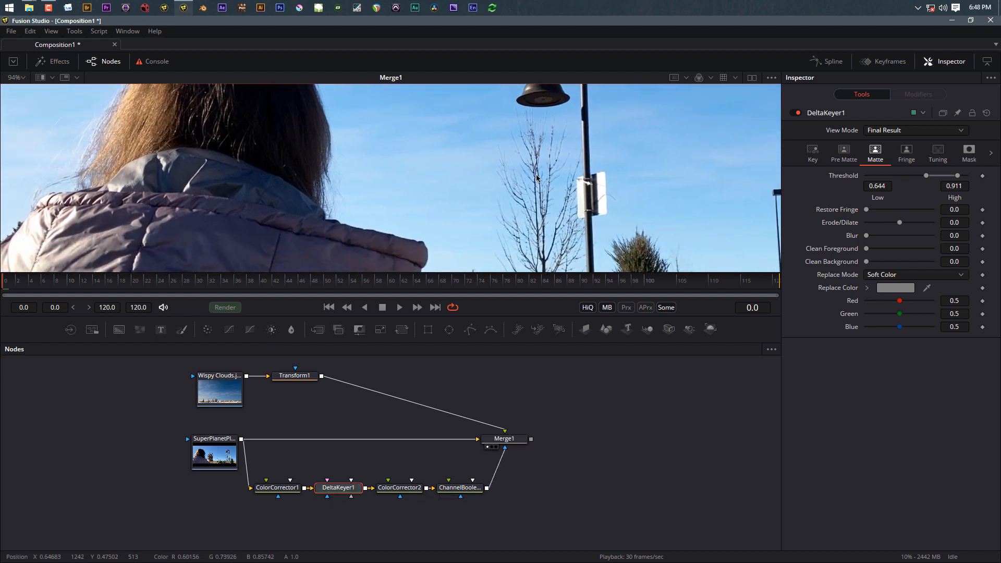
pyautogui.scroll(3, 538, 178)
pyautogui.scroll(-4, 524, 193)
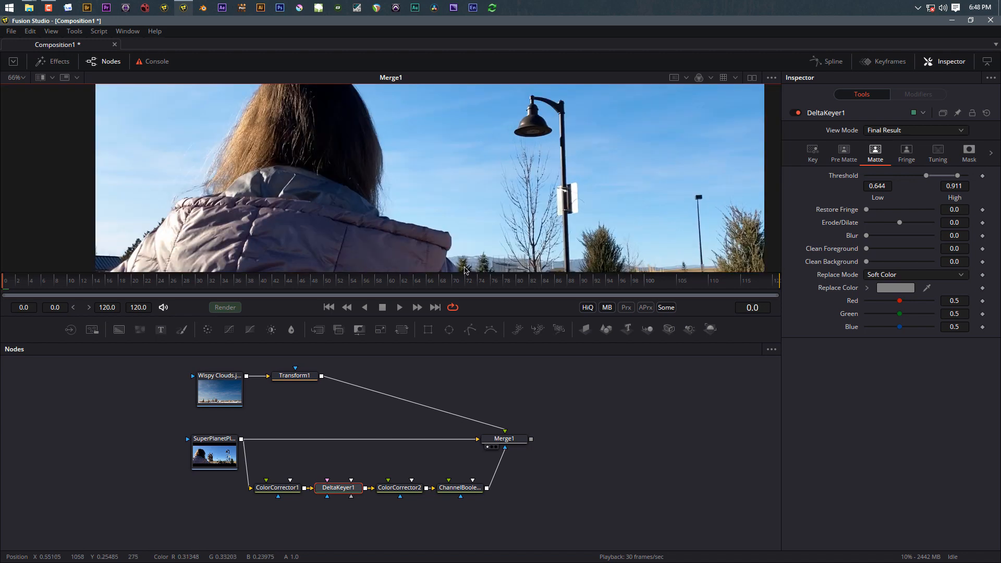
pyautogui.scroll(2, 464, 266)
pyautogui.scroll(4, 458, 252)
pyautogui.scroll(-4, 462, 254)
pyautogui.scroll(3, 483, 251)
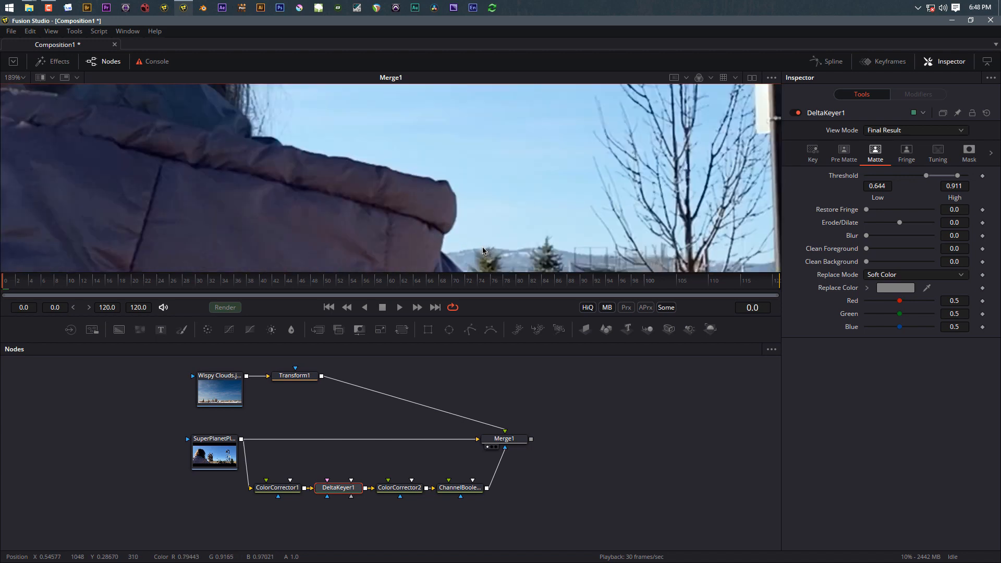
pyautogui.scroll(4, 485, 250)
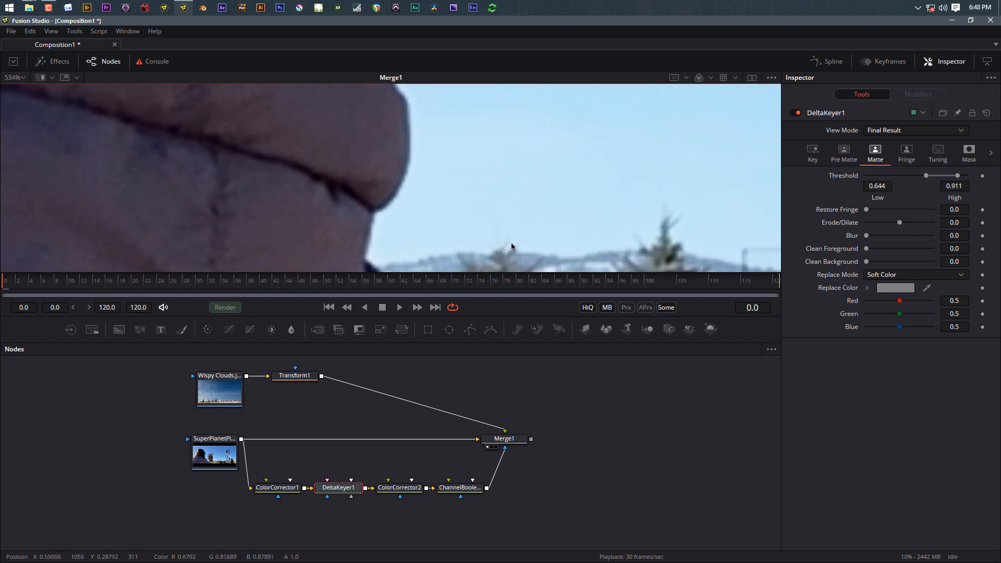
pyautogui.scroll(-10, 511, 247)
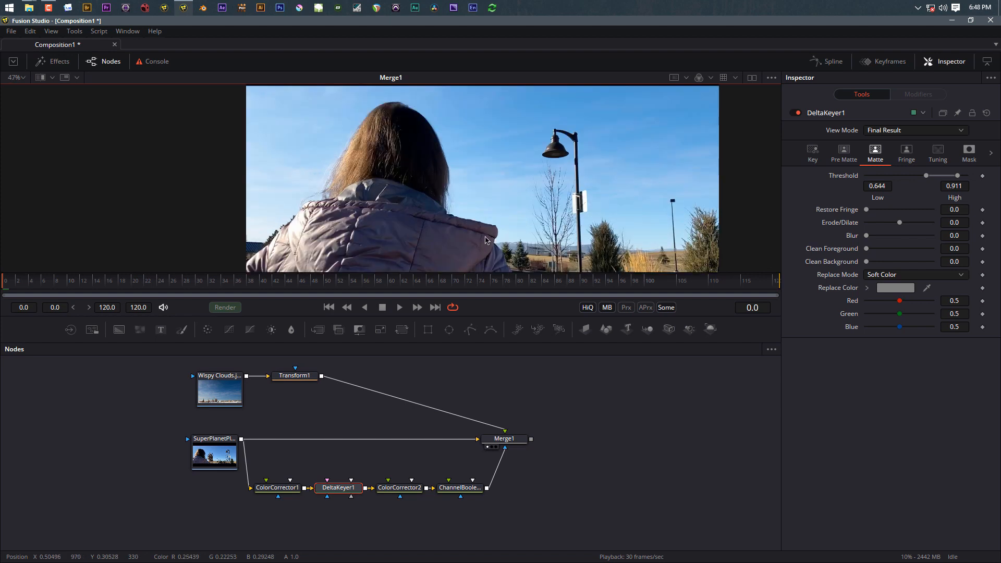
pyautogui.hotkey('ctrl', 'f')
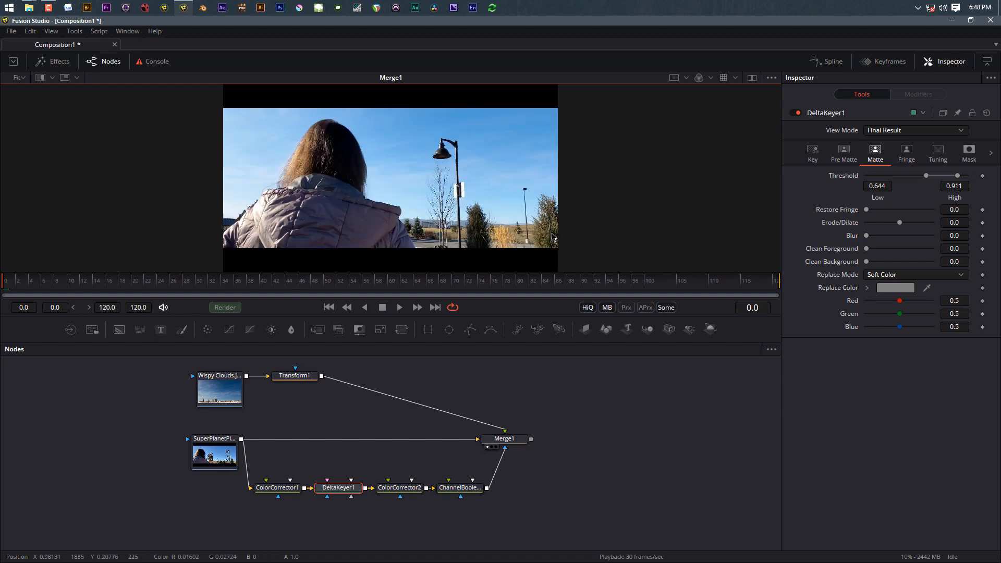
# Step: Set Merge1's apply mode from Screen to Overlay
pyautogui.click(504, 438)
pyautogui.click(888, 221)
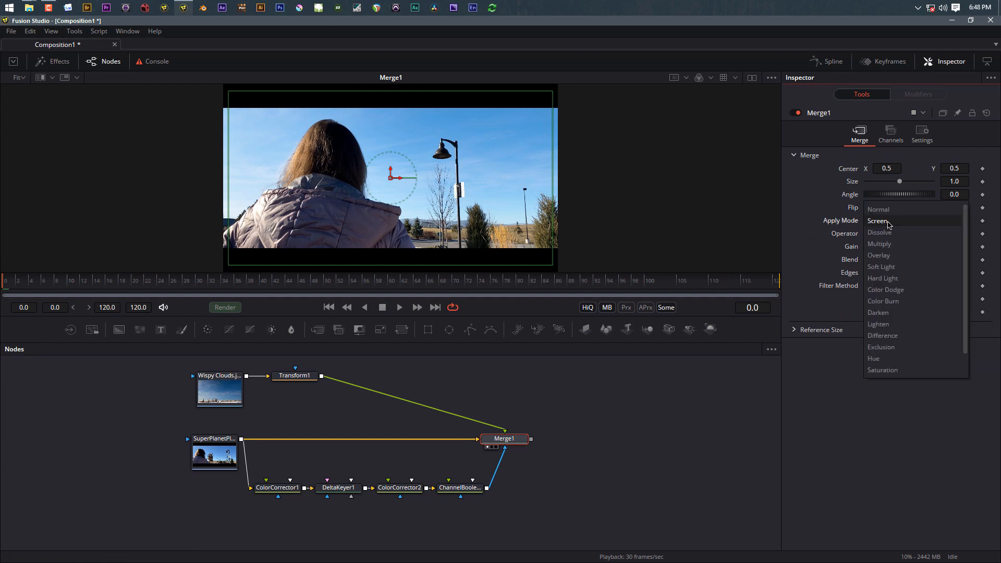
pyautogui.click(880, 255)
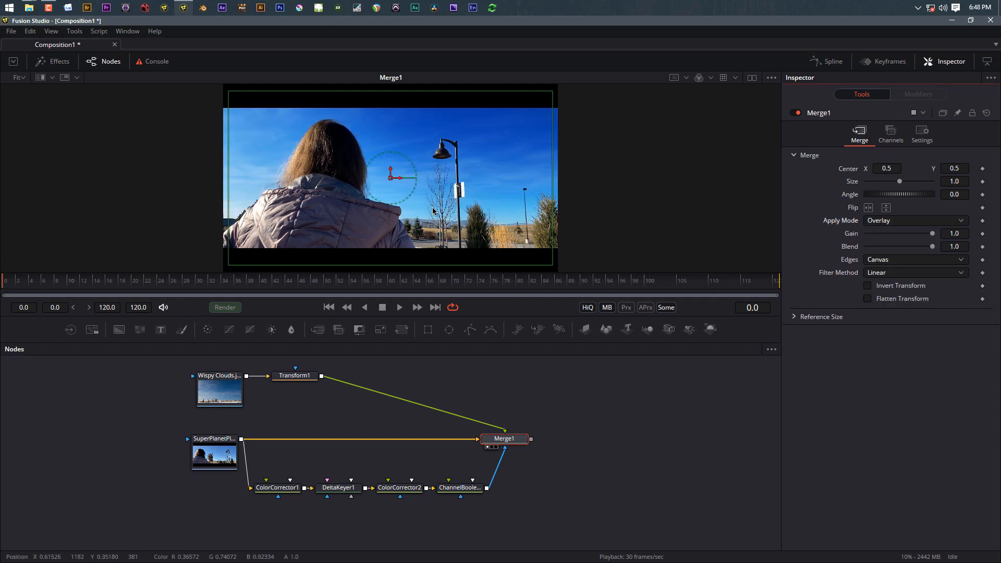
pyautogui.scroll(10, 433, 210)
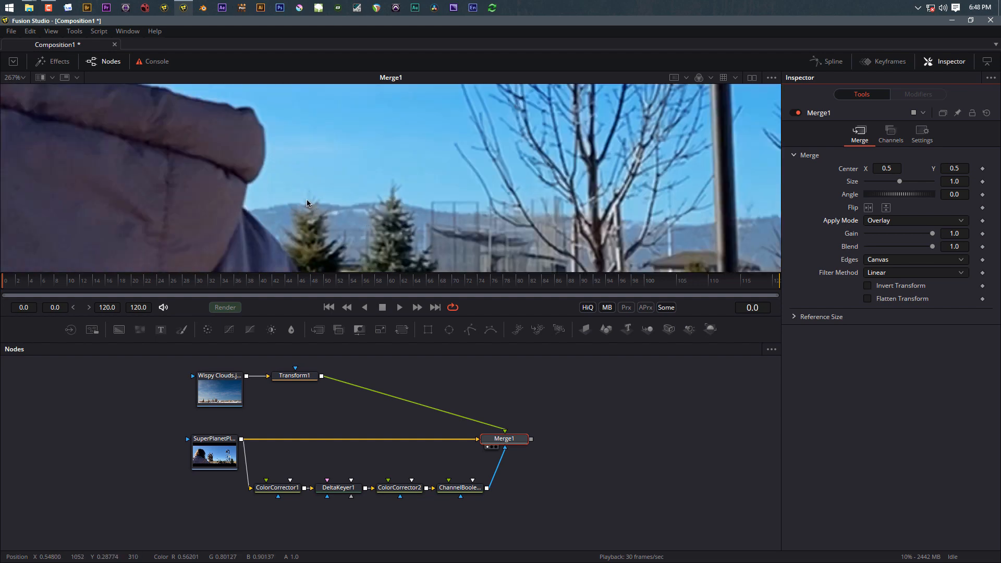
pyautogui.scroll(-8, 300, 205)
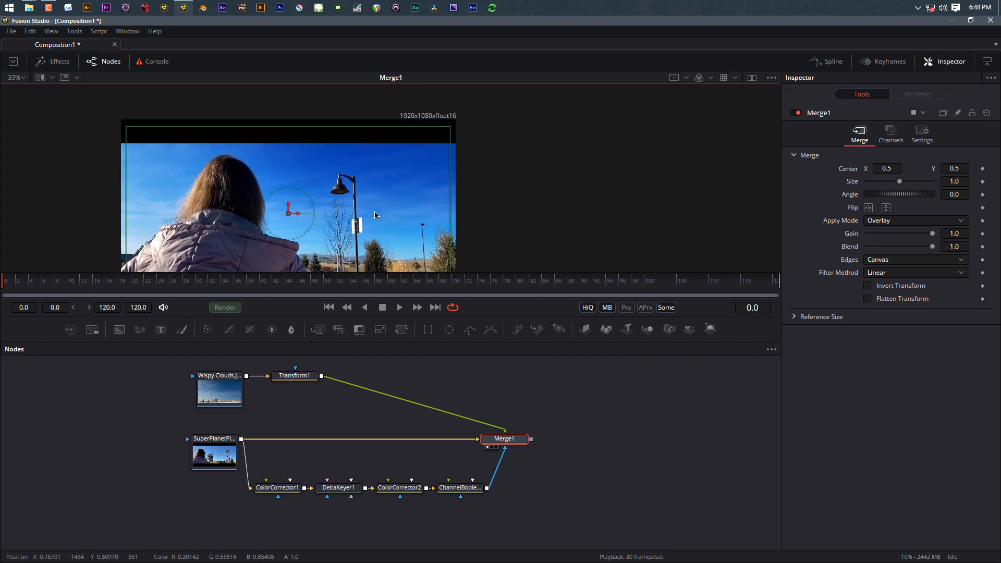
pyautogui.hotkey('ctrl', 'f')
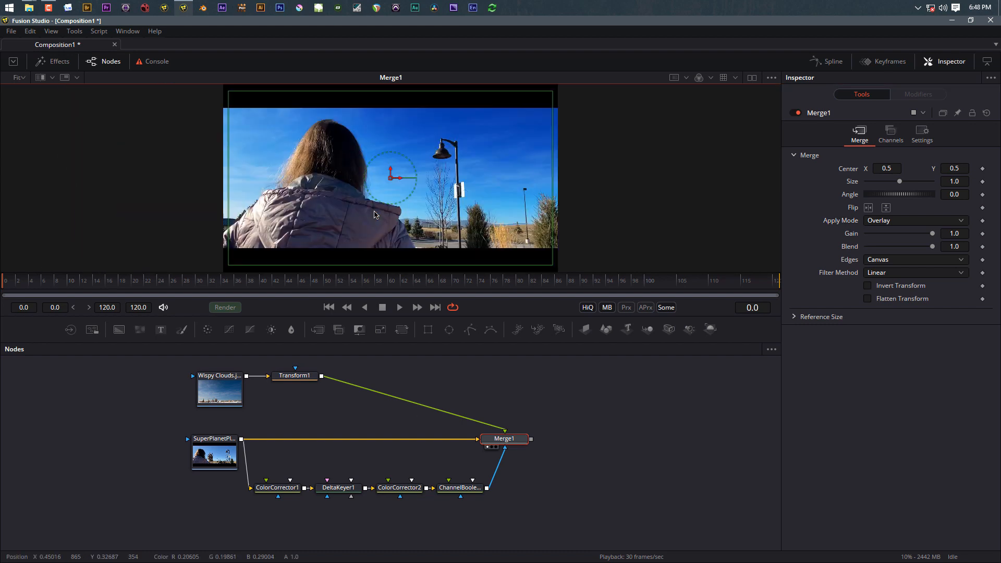
# Step: Try the Difference blend on Merge1, then return it to Overlay
pyautogui.click(883, 221)
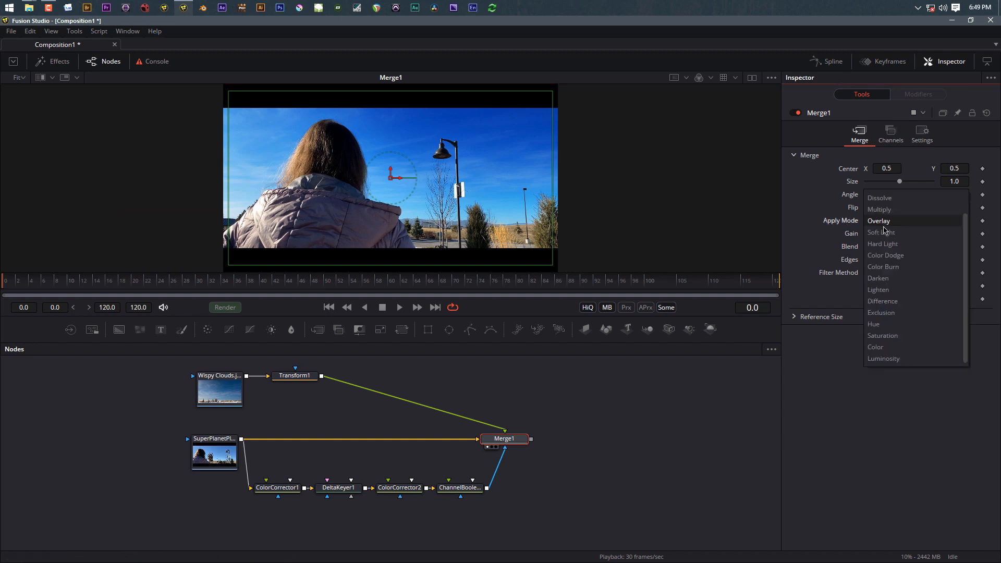
pyautogui.click(883, 301)
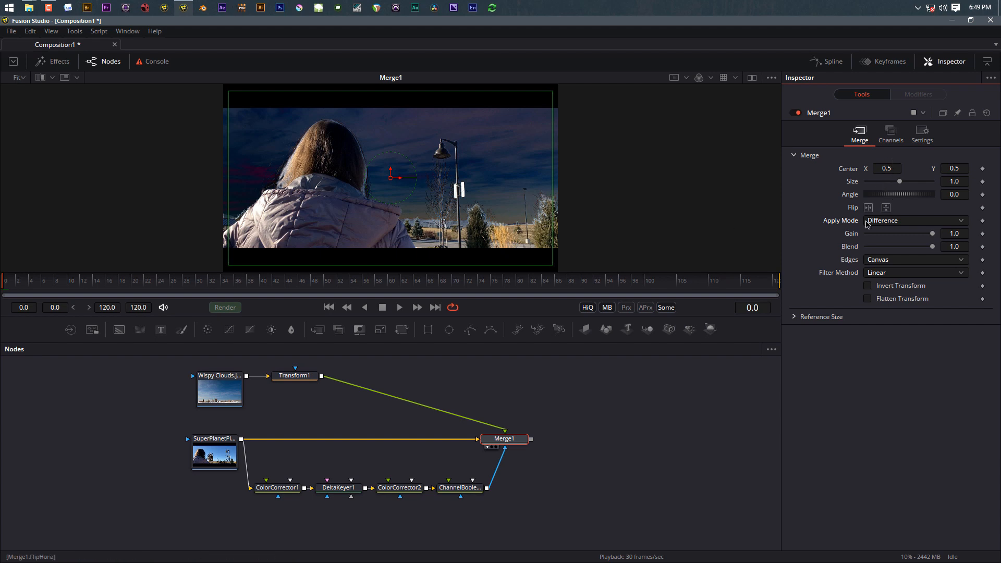
pyautogui.scroll(2, 528, 226)
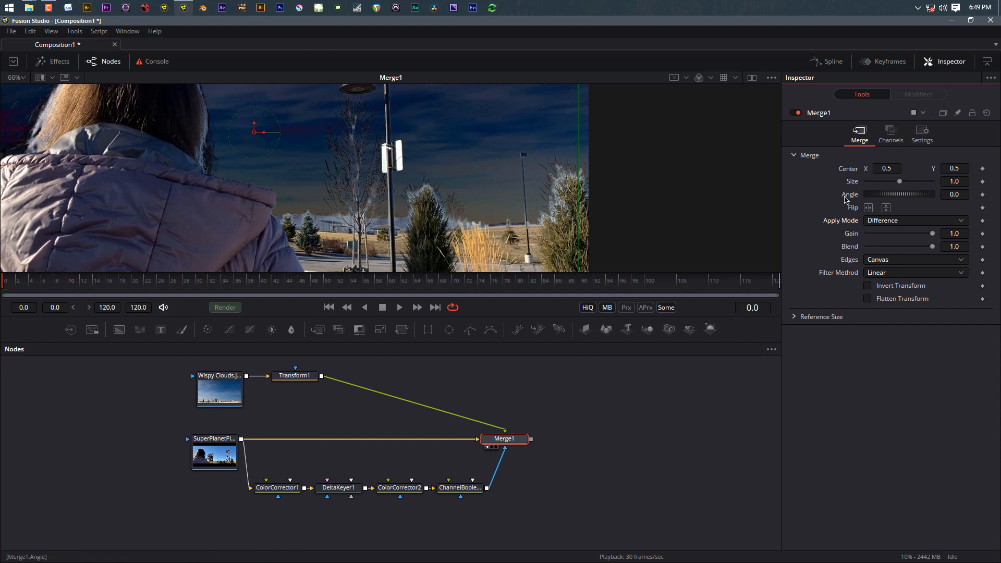
pyautogui.click(893, 219)
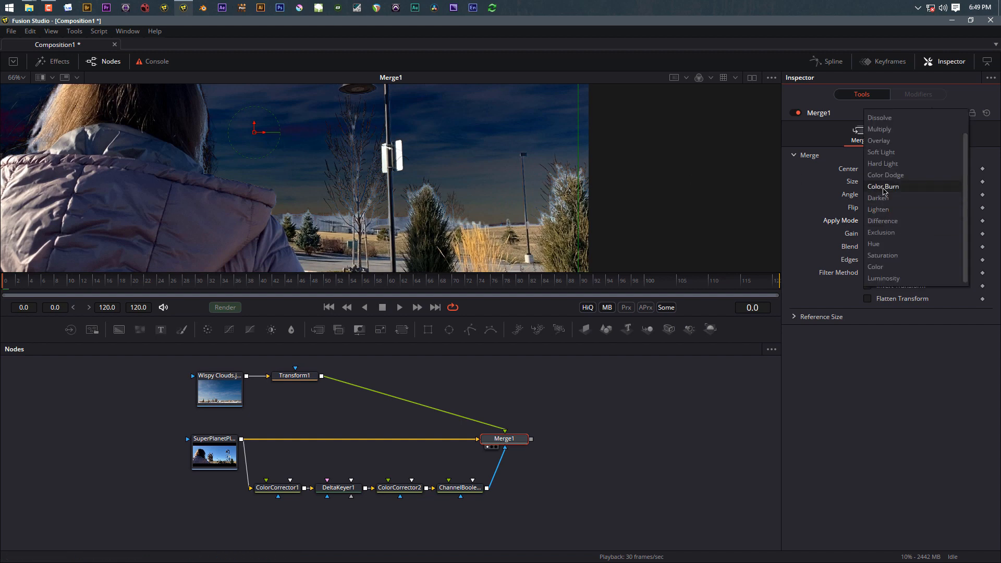
pyautogui.click(880, 140)
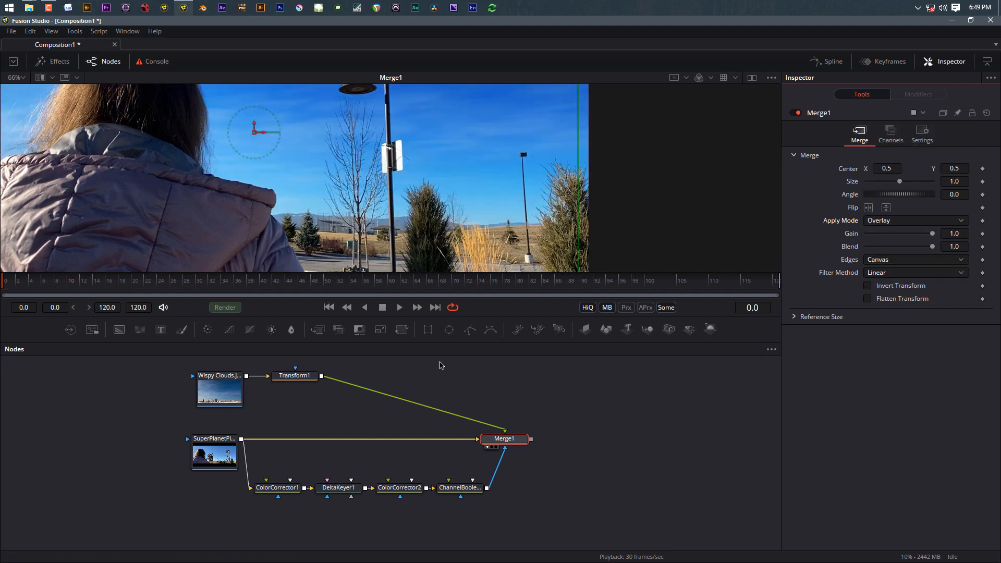
pyautogui.scroll(-3, 468, 405)
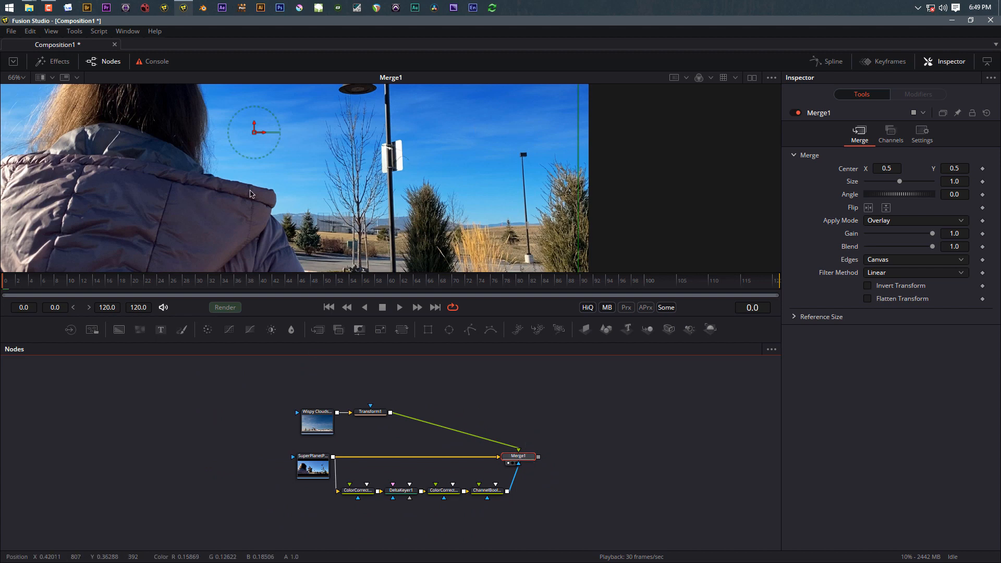
# Step: Rearrange the Wispy Clouds, Transform1 and Merge1 nodes further right in the flow
pyautogui.moveTo(289, 358); pyautogui.dragTo(387, 450)
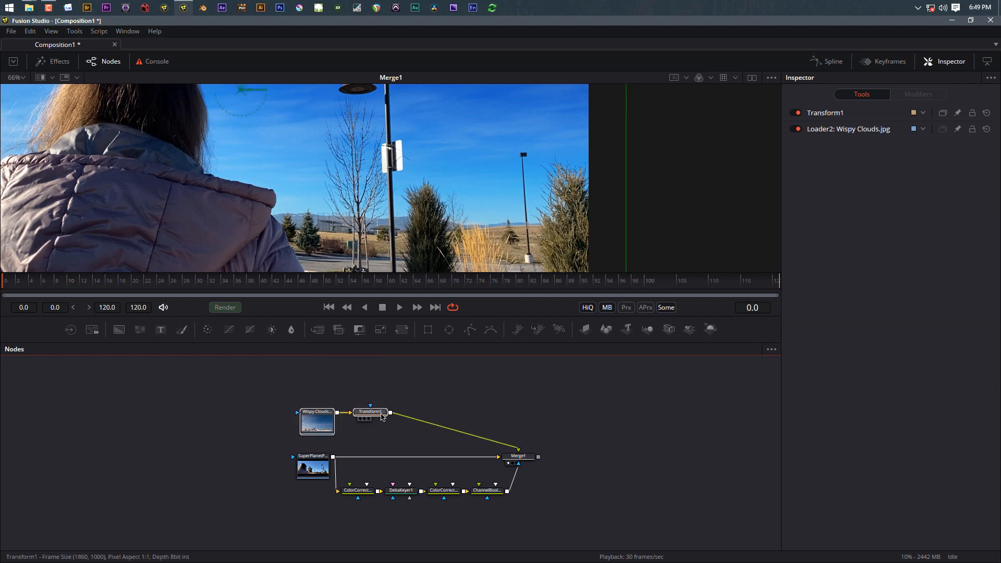
pyautogui.moveTo(382, 415); pyautogui.dragTo(528, 407)
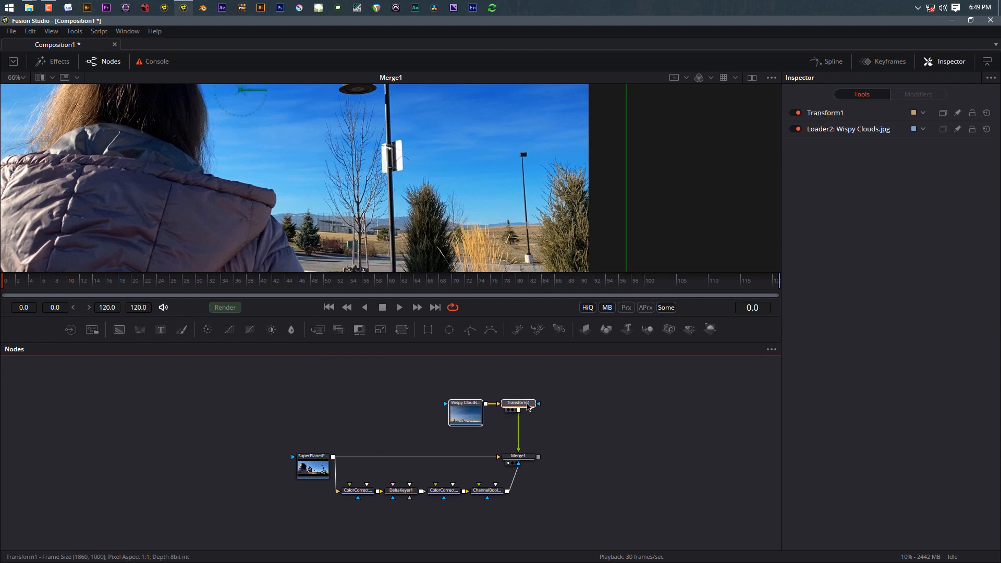
pyautogui.moveTo(416, 375); pyautogui.dragTo(689, 459)
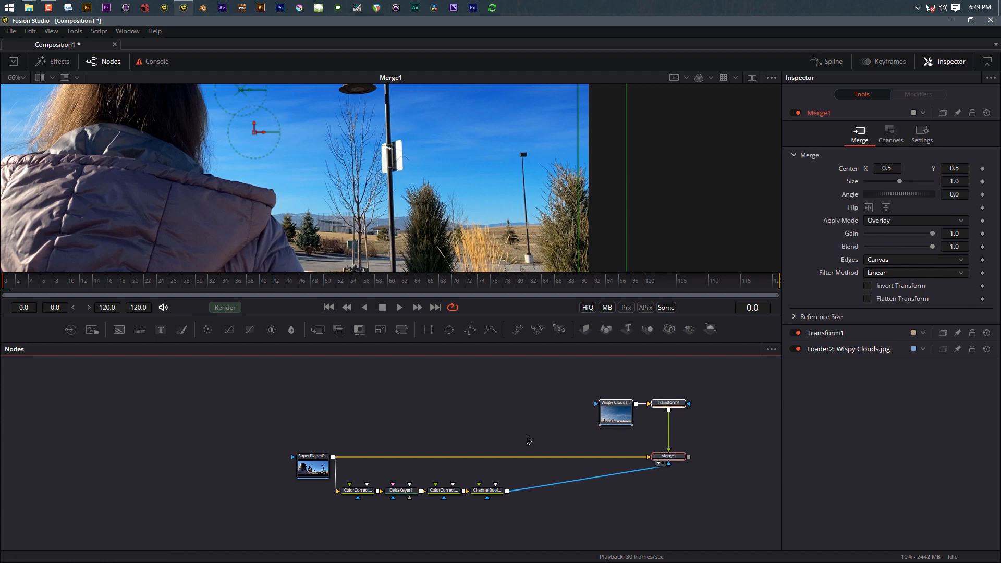
pyautogui.click(505, 434)
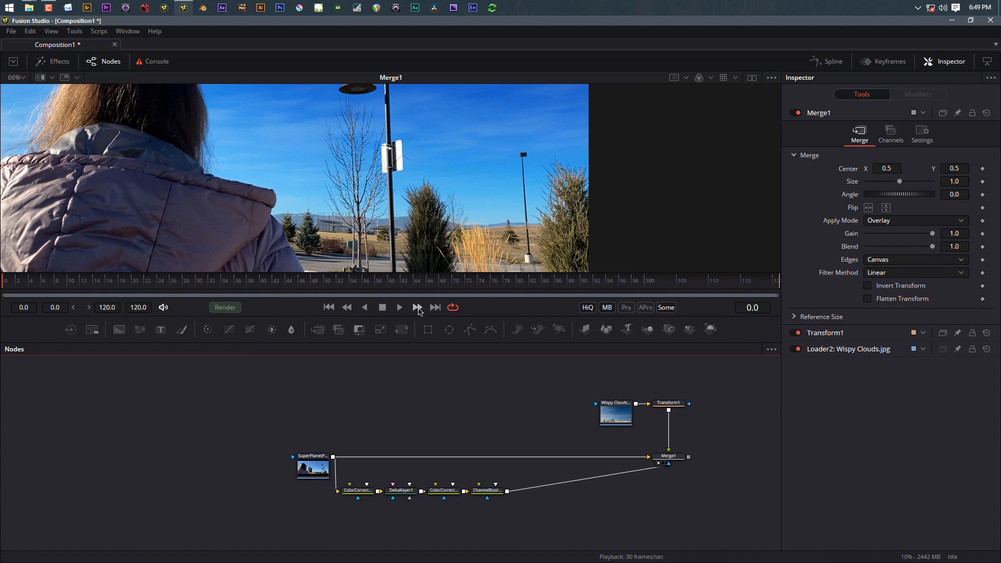
# Step: Check the first frame, then settle on frame 120, the shot's last frame
pyautogui.click(436, 308)
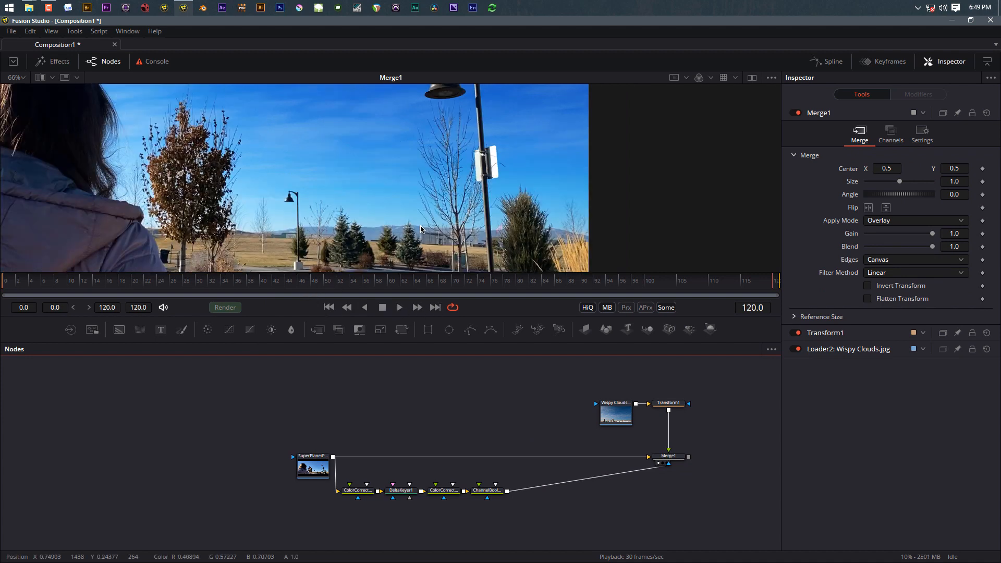
pyautogui.scroll(4, 420, 229)
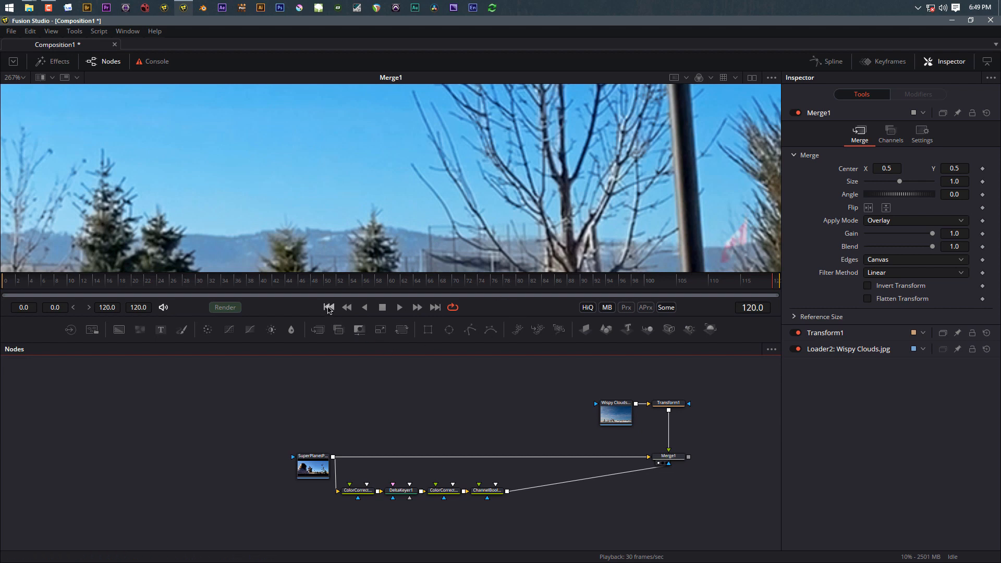
pyautogui.click(329, 307)
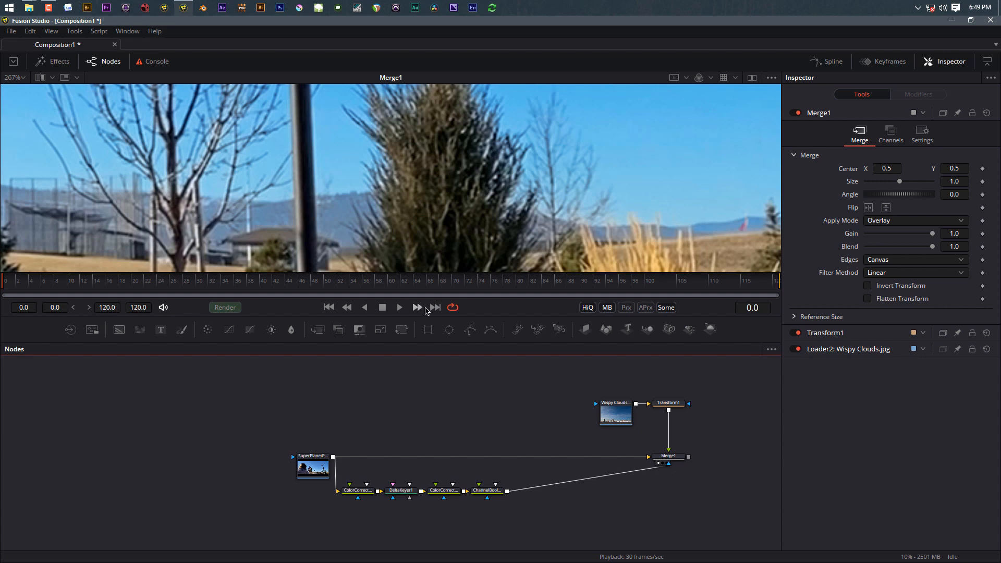
pyautogui.click(435, 307)
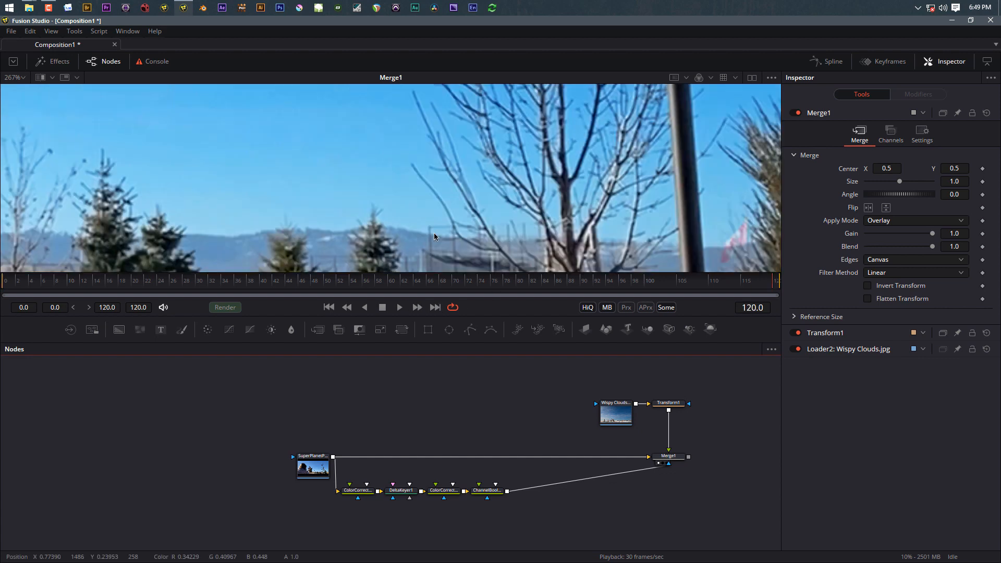
pyautogui.scroll(-10, 381, 245)
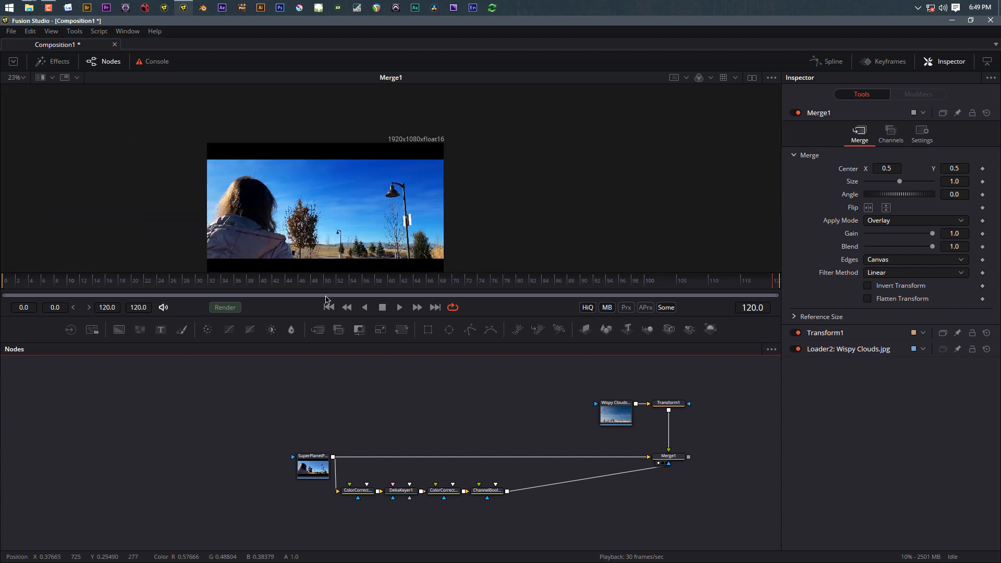
# Step: Add a Tracker node fed by the SuperPlanet plate and show its output in the viewer
pyautogui.hotkey('shift', 'space')
pyautogui.write('trac')
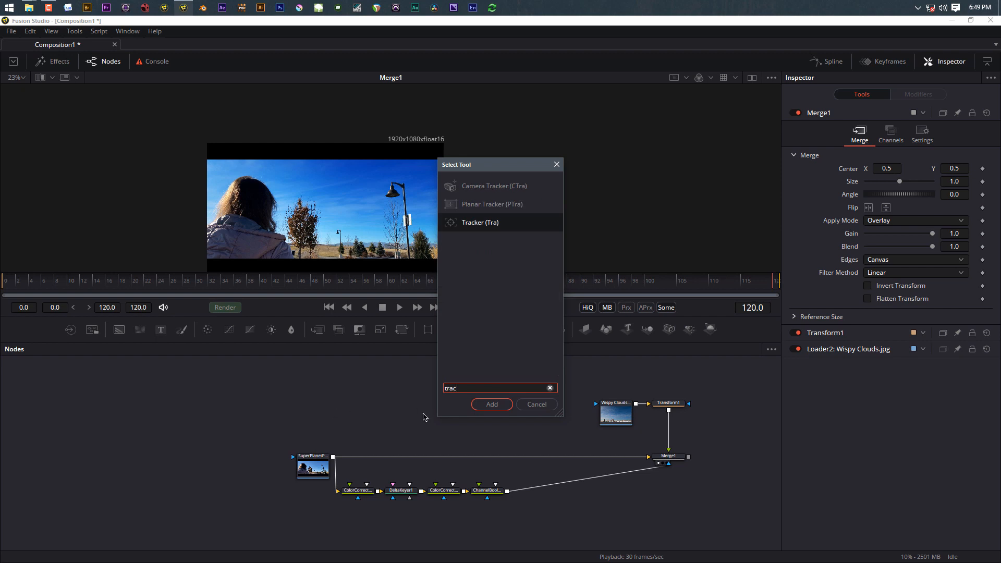
pyautogui.click(491, 404)
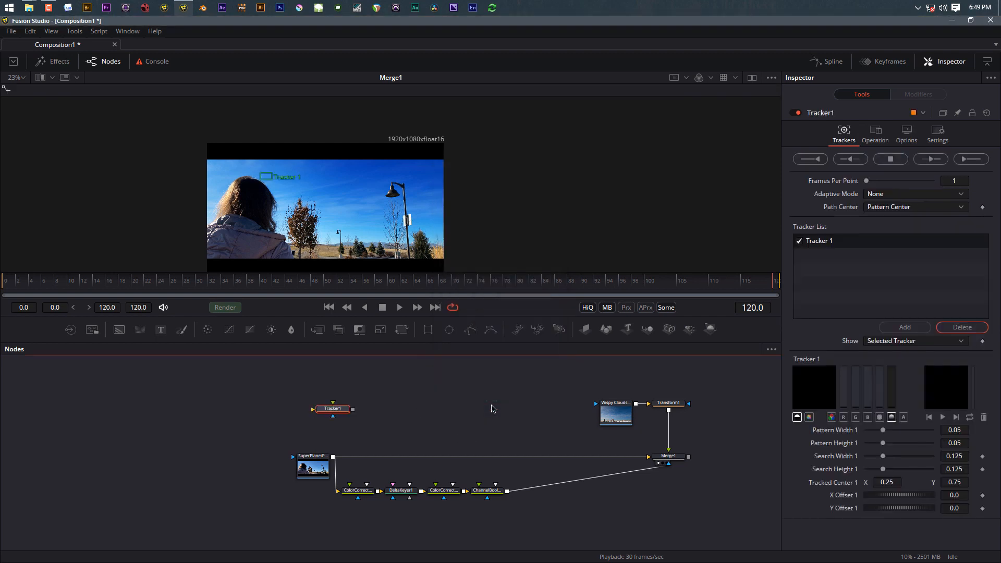
pyautogui.moveTo(334, 455); pyautogui.dragTo(370, 429)
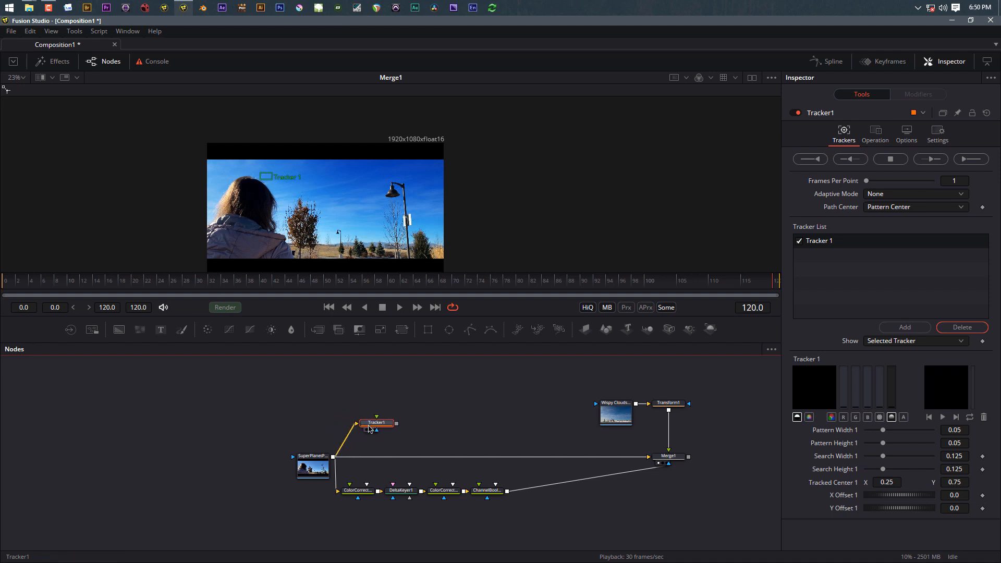
pyautogui.click(368, 429)
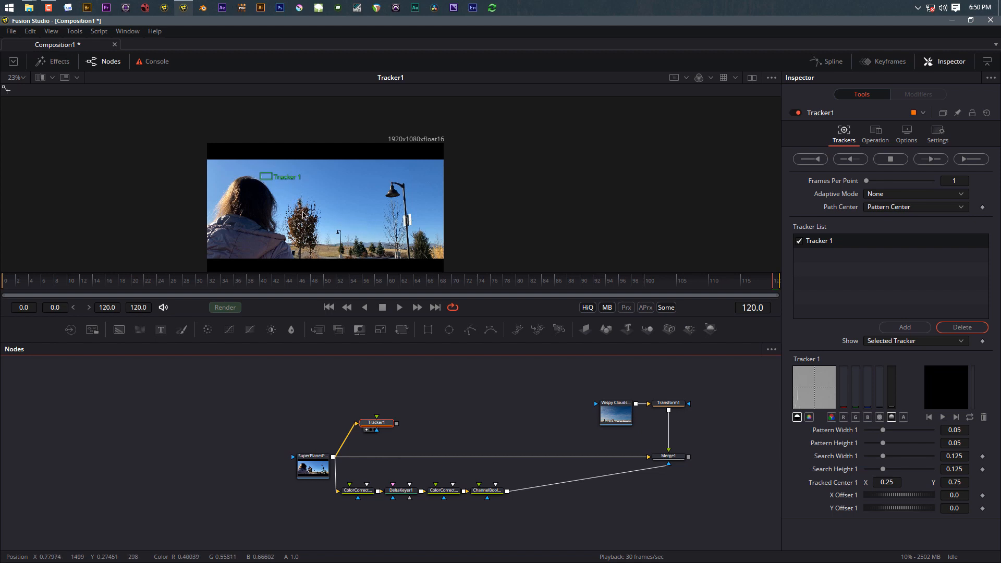
pyautogui.moveTo(387, 423); pyautogui.dragTo(421, 413)
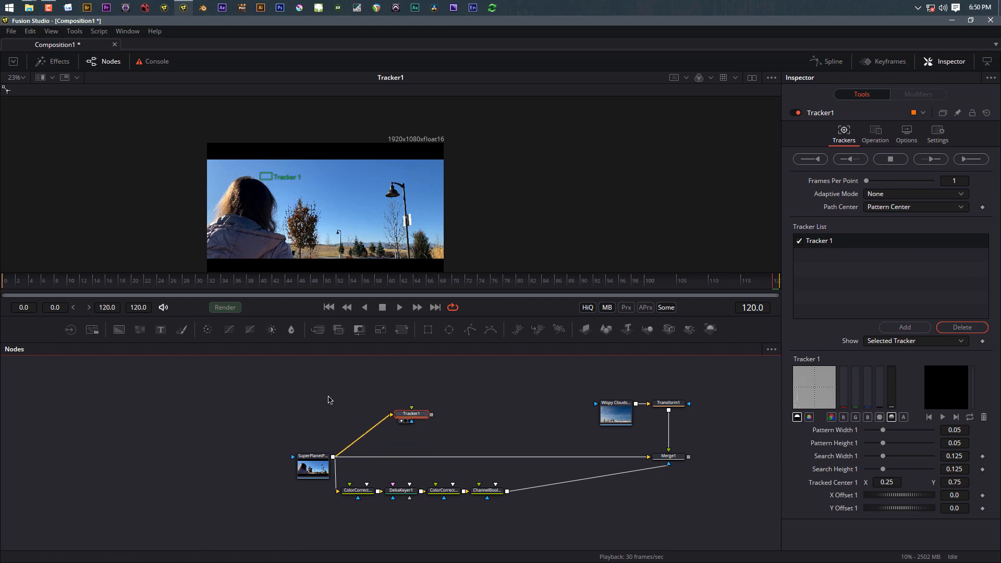
pyautogui.click(329, 400)
# Step: Insert a Color Corrector between SuperPlanet and Tracker1 with Gamma 0.38 and Contrast 1.73
pyautogui.click(209, 330)
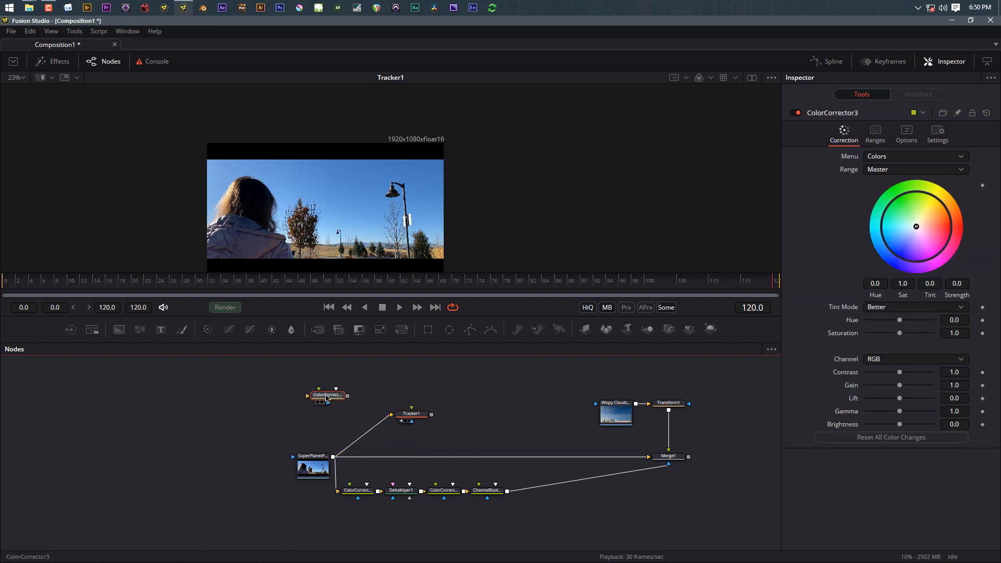
pyautogui.moveTo(327, 399); pyautogui.dragTo(359, 418)
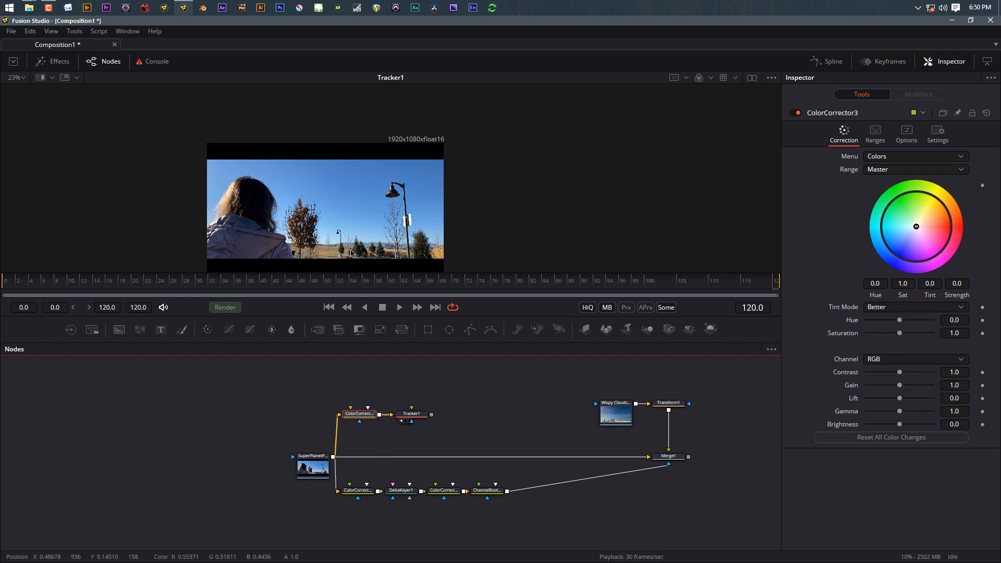
pyautogui.scroll(4, 351, 253)
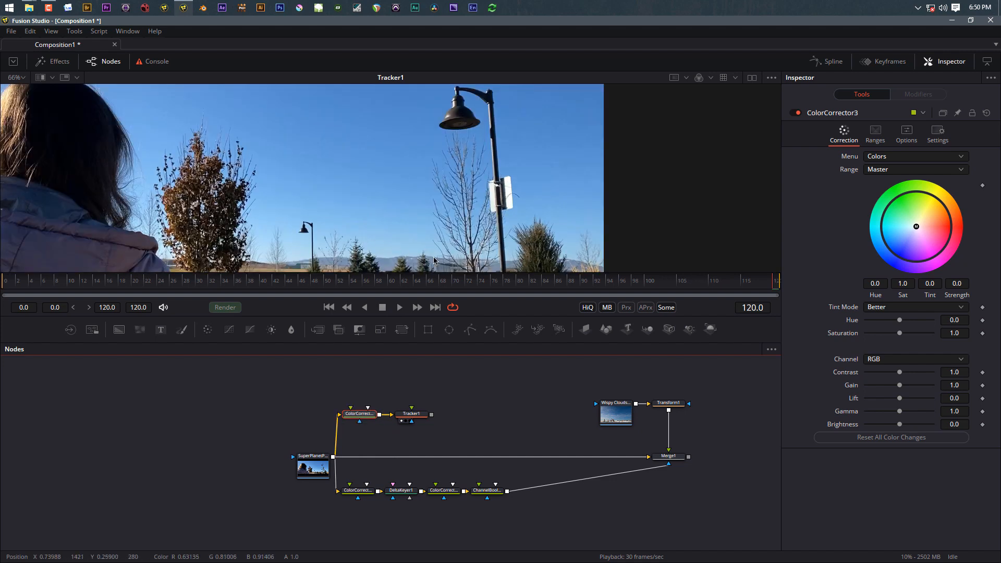
pyautogui.scroll(8, 434, 260)
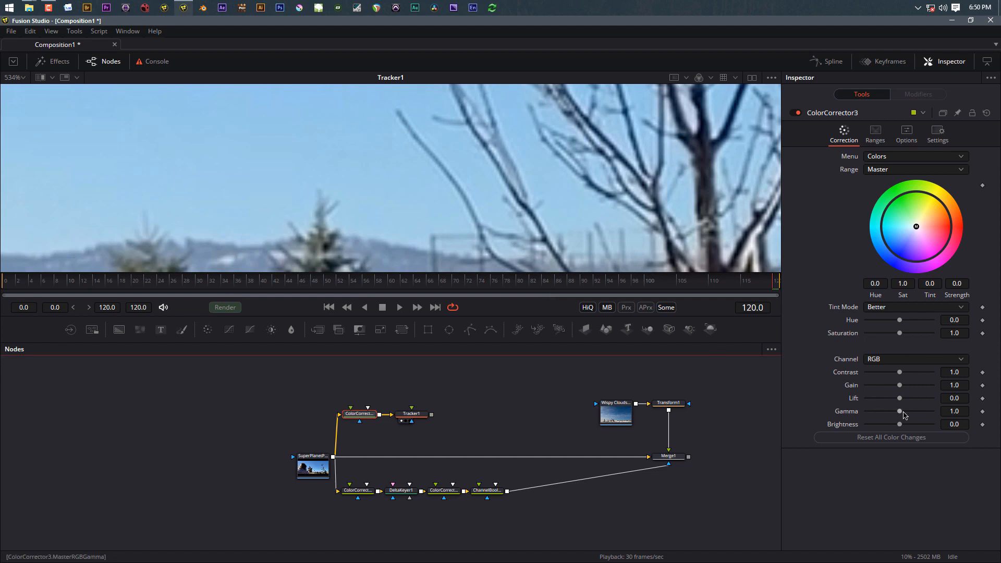
pyautogui.moveTo(904, 415); pyautogui.dragTo(882, 414)
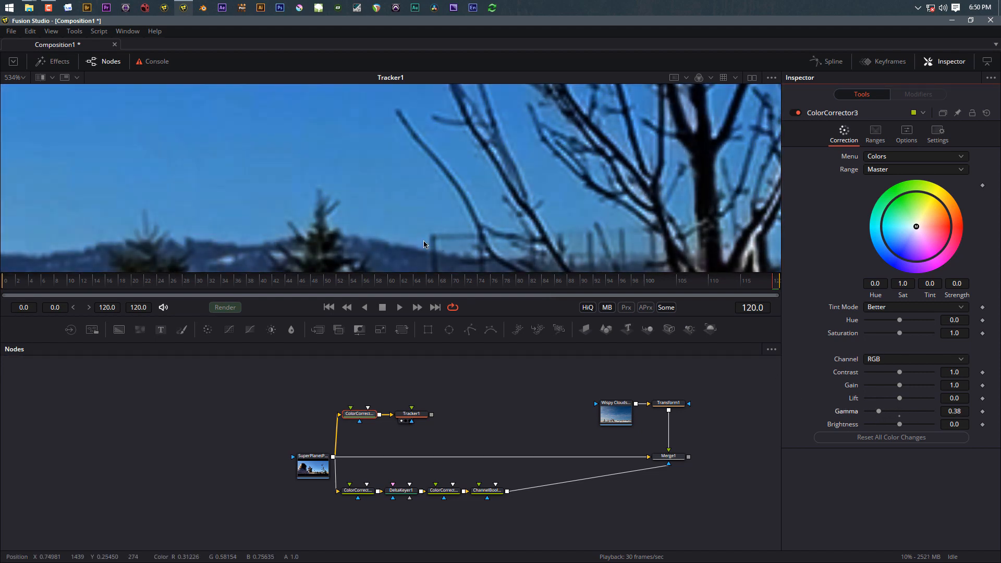
pyautogui.moveTo(904, 373); pyautogui.dragTo(915, 374)
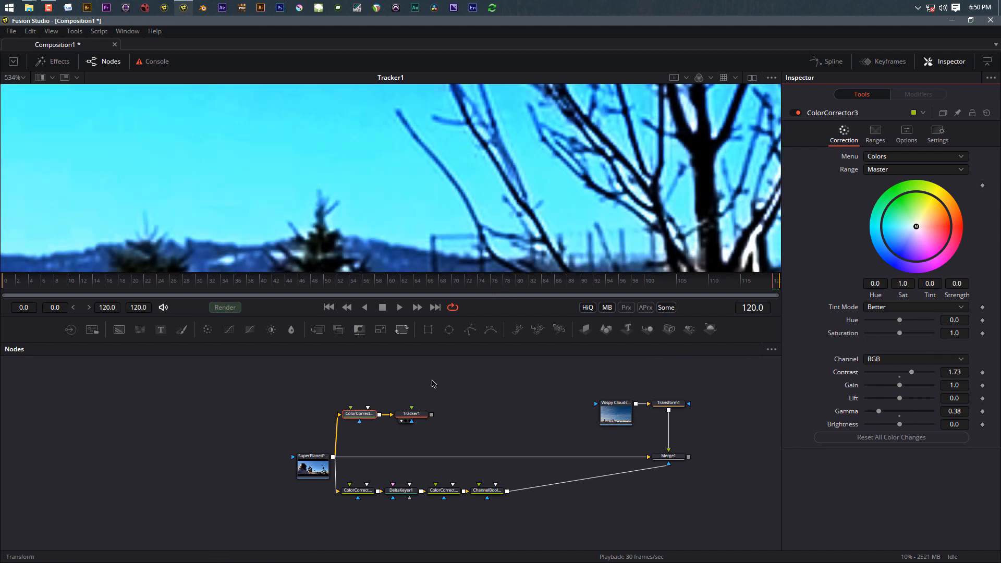
pyautogui.click(419, 412)
pyautogui.scroll(-3, 357, 176)
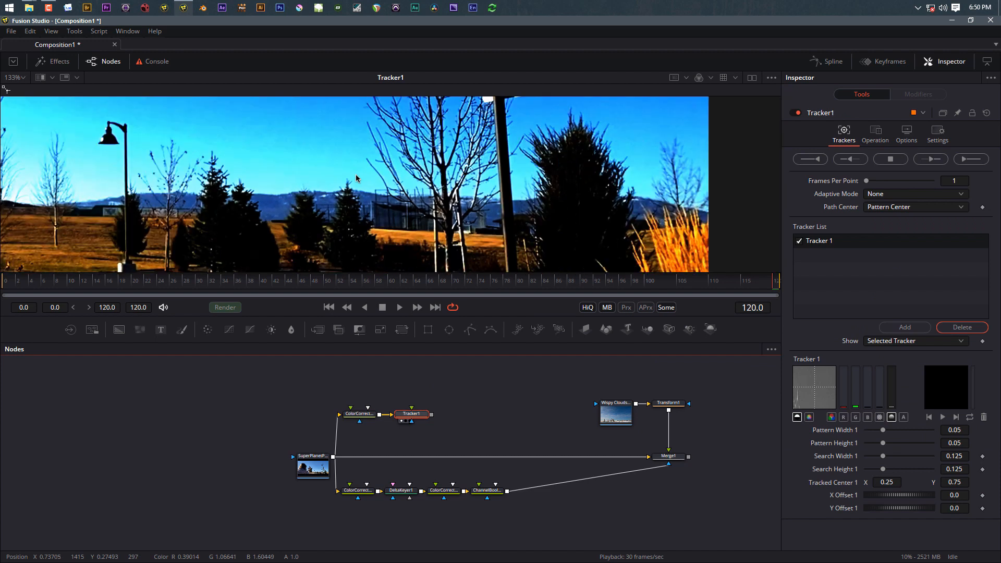
# Step: Place Tracker 1's pattern box over a distinct detail near the horizon
pyautogui.scroll(3, 156, 166)
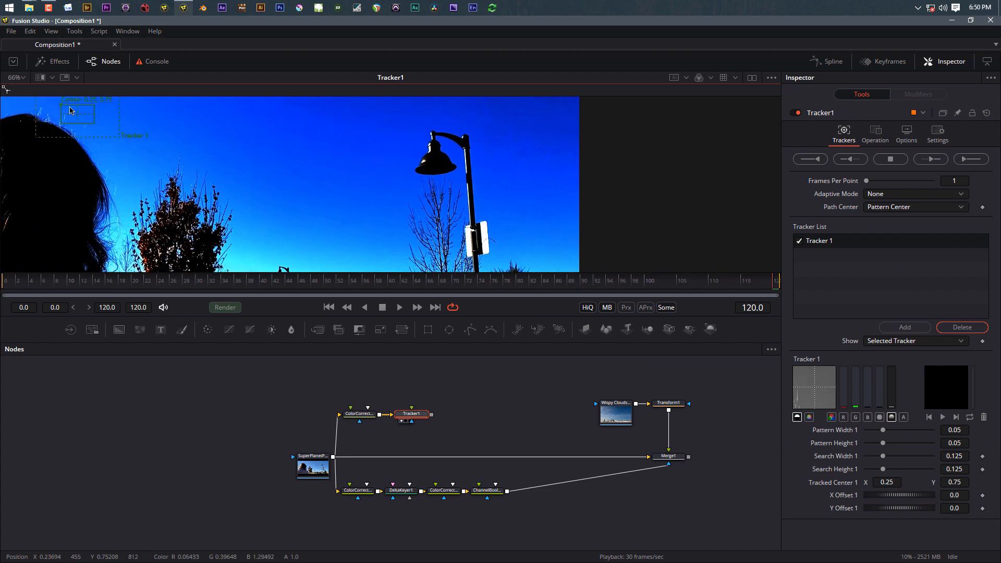
pyautogui.moveTo(62, 106); pyautogui.dragTo(328, 224)
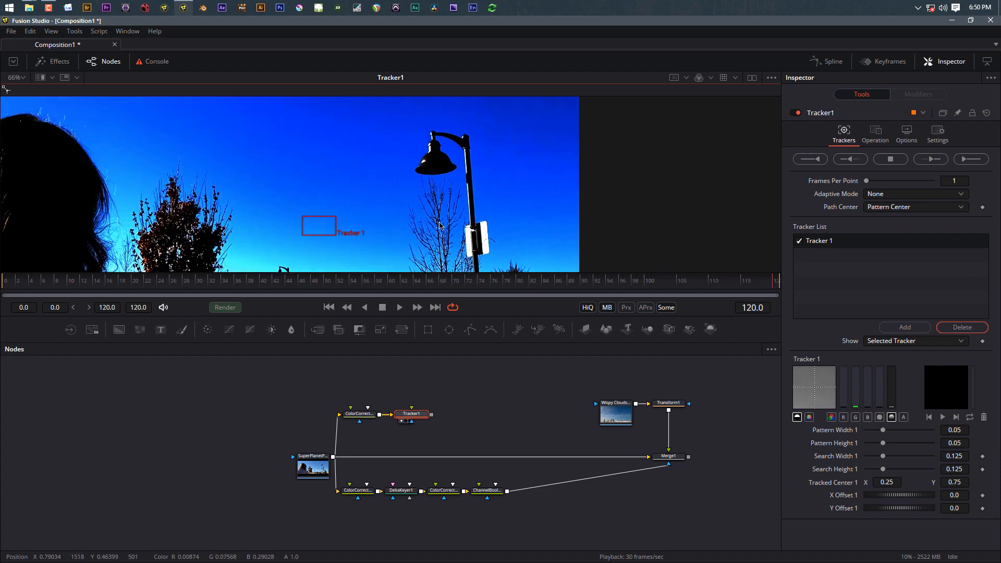
pyautogui.scroll(-2, 433, 183)
pyautogui.moveTo(286, 132); pyautogui.dragTo(372, 211)
pyautogui.scroll(5, 413, 222)
pyautogui.scroll(5, 372, 211)
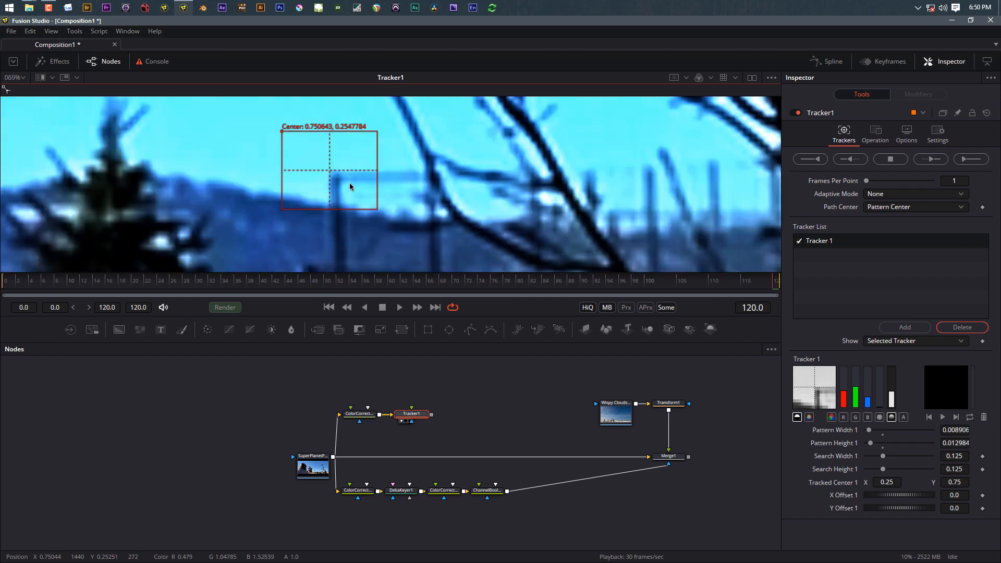
pyautogui.scroll(-8, 369, 210)
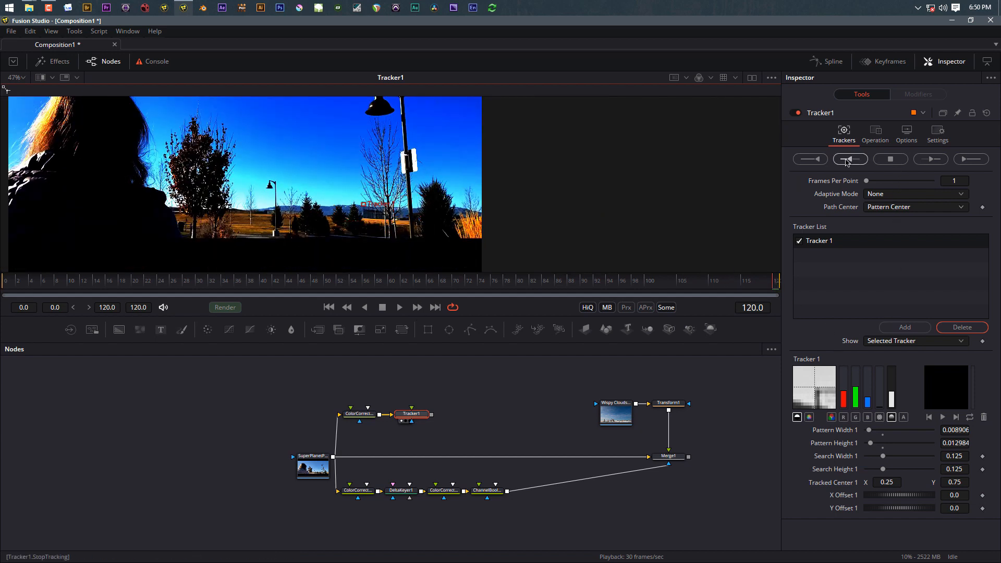
# Step: Track the pattern backward from frame 120 to 0 and dismiss the render-completed message
pyautogui.click(817, 160)
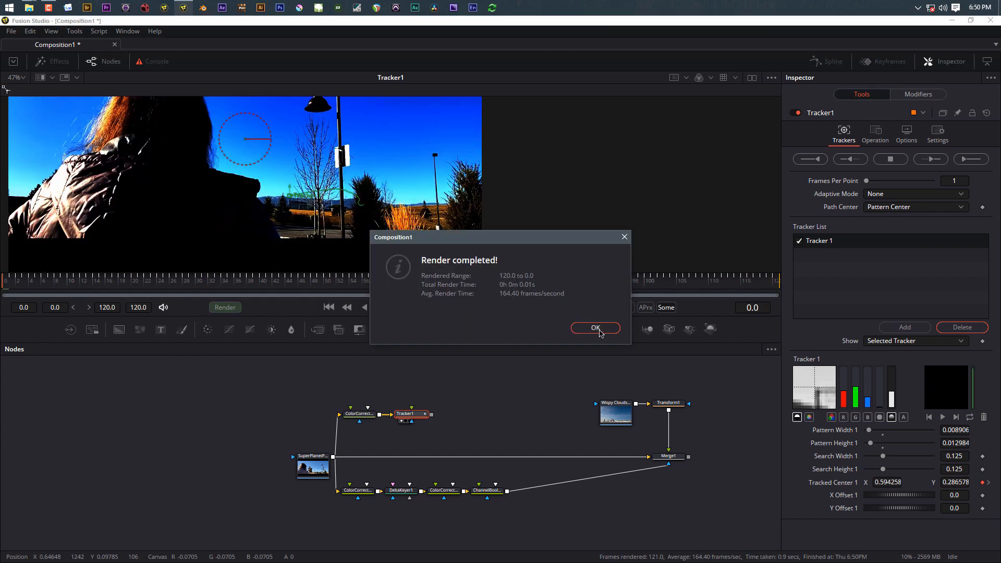
pyautogui.click(599, 331)
pyautogui.scroll(8, 317, 156)
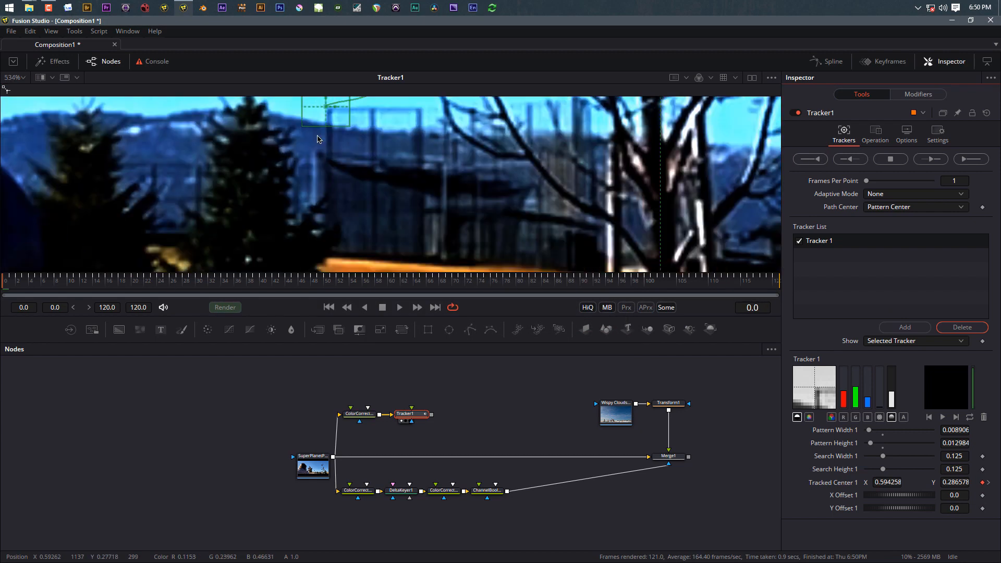
pyautogui.scroll(-8, 343, 170)
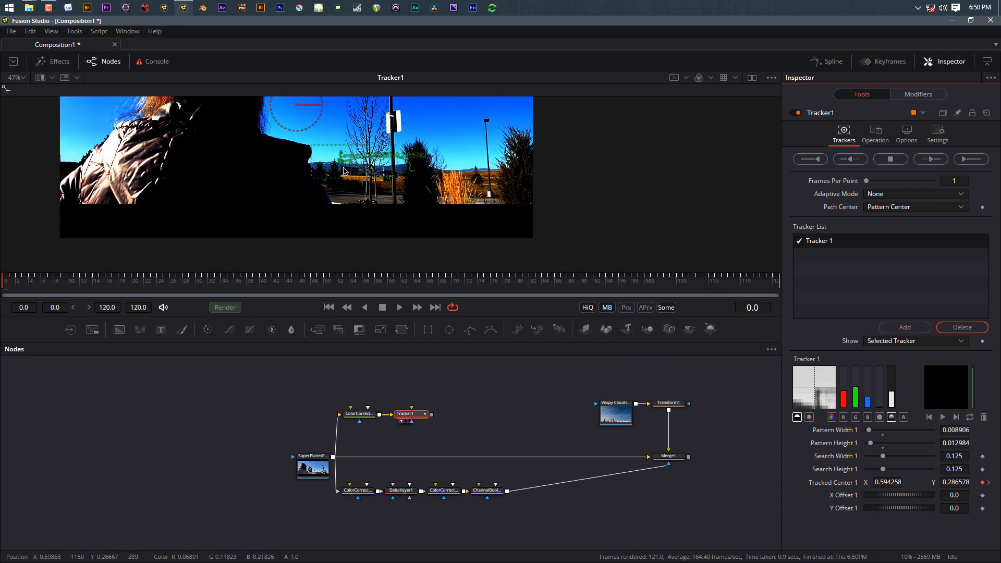
pyautogui.moveTo(394, 269); pyautogui.dragTo(396, 278)
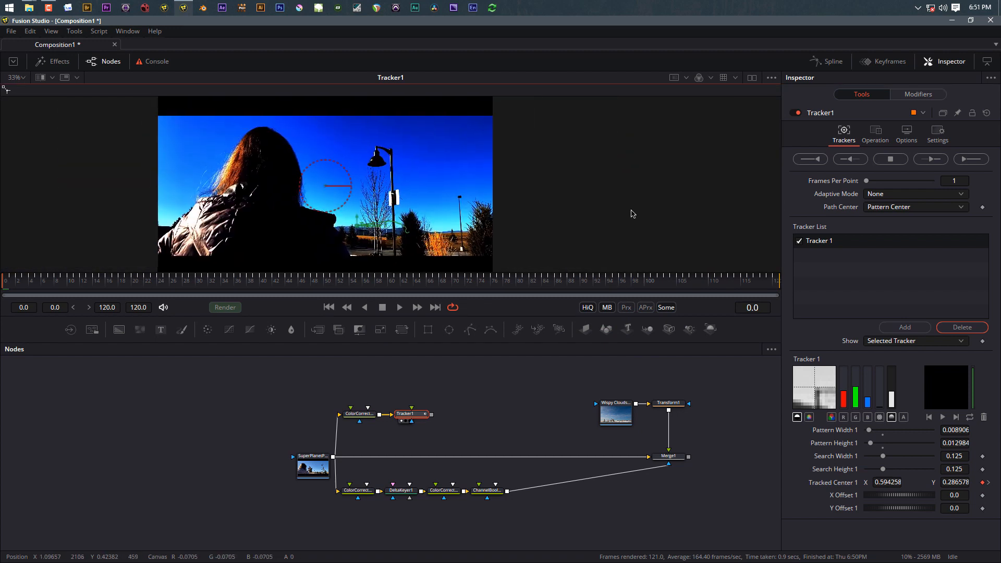
# Step: Set Tracker1's operation to Match Move with its reference frame set to End
pyautogui.click(879, 137)
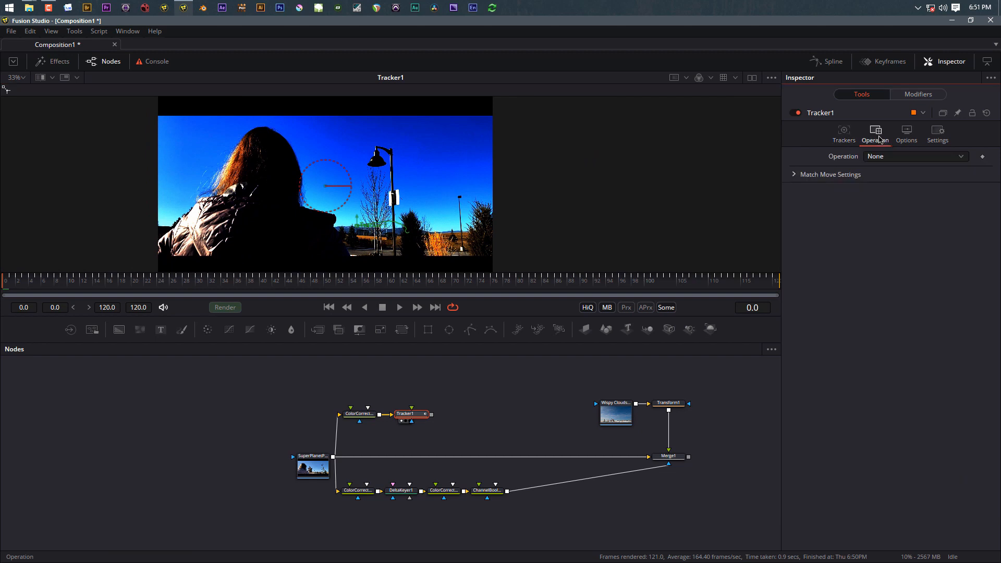
pyautogui.click(879, 156)
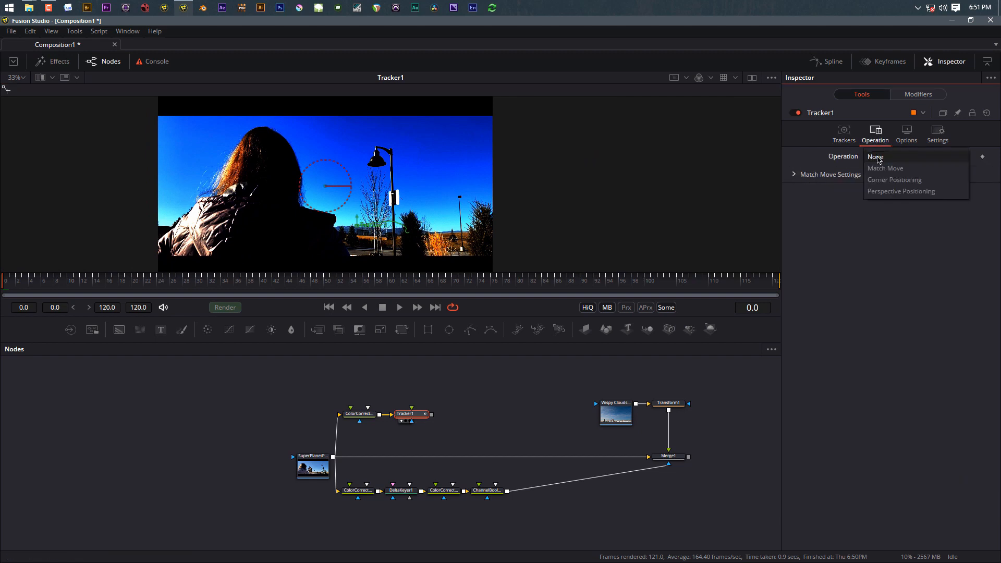
pyautogui.click(885, 169)
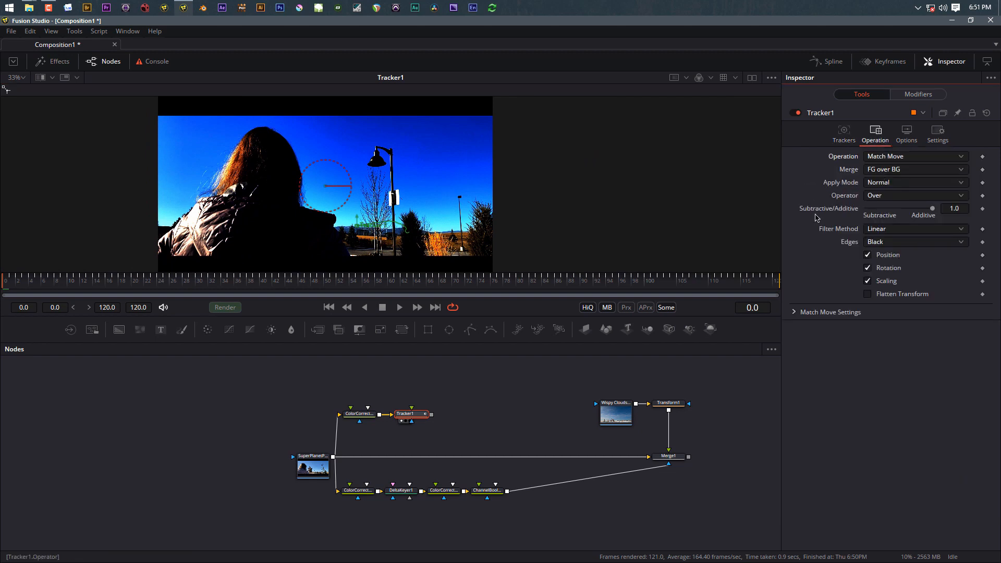
pyautogui.click(795, 313)
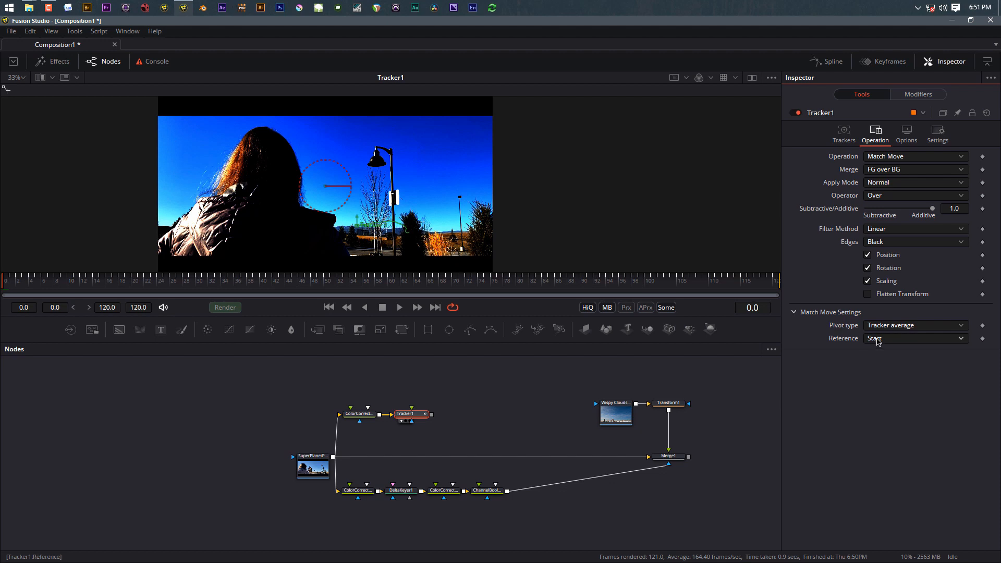
pyautogui.click(435, 307)
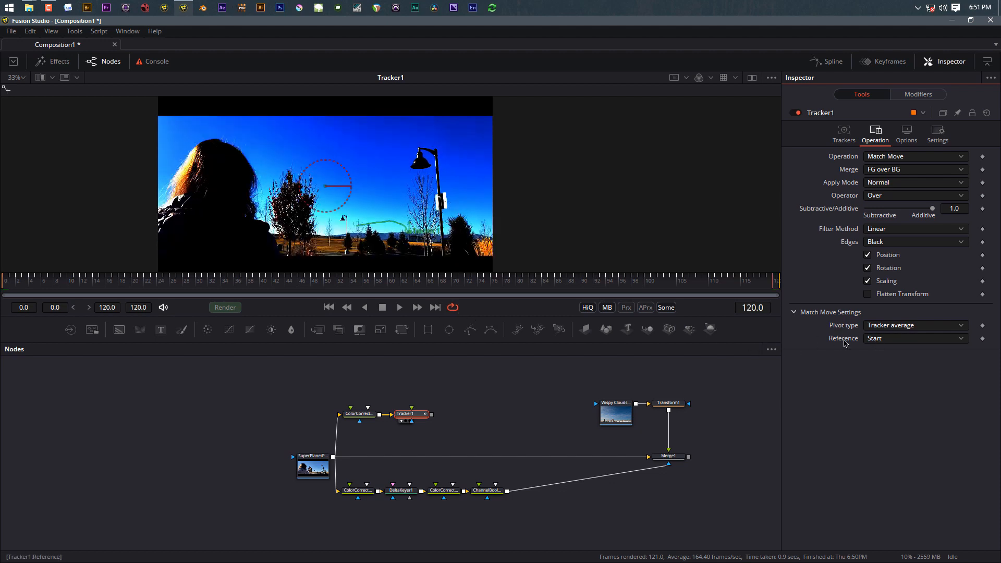
pyautogui.click(876, 340)
pyautogui.click(875, 364)
# Step: Move Tracker1 right and delete the stray color corrector node from the flow
pyautogui.moveTo(419, 419); pyautogui.dragTo(468, 414)
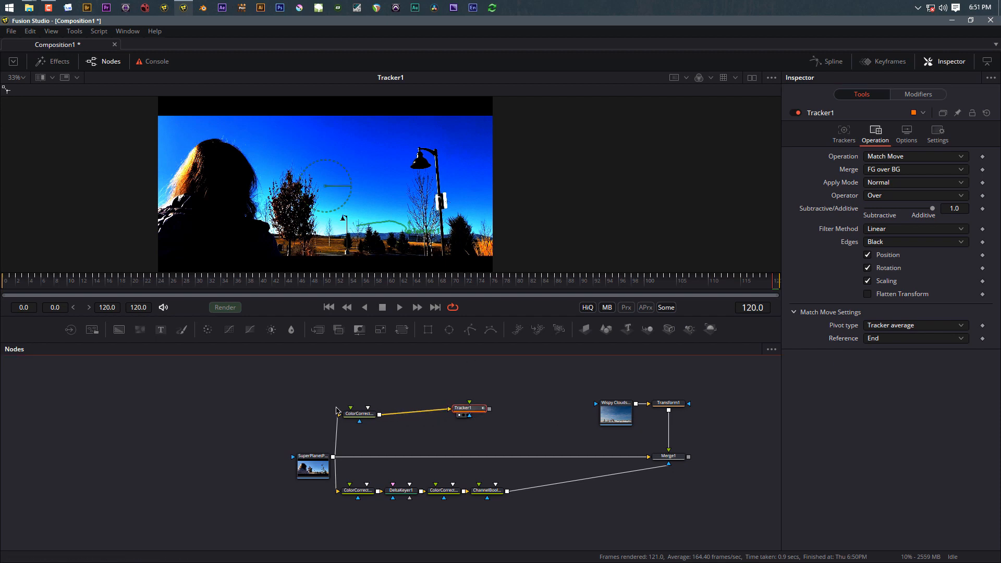
pyautogui.click(359, 419)
pyautogui.press('Delete')
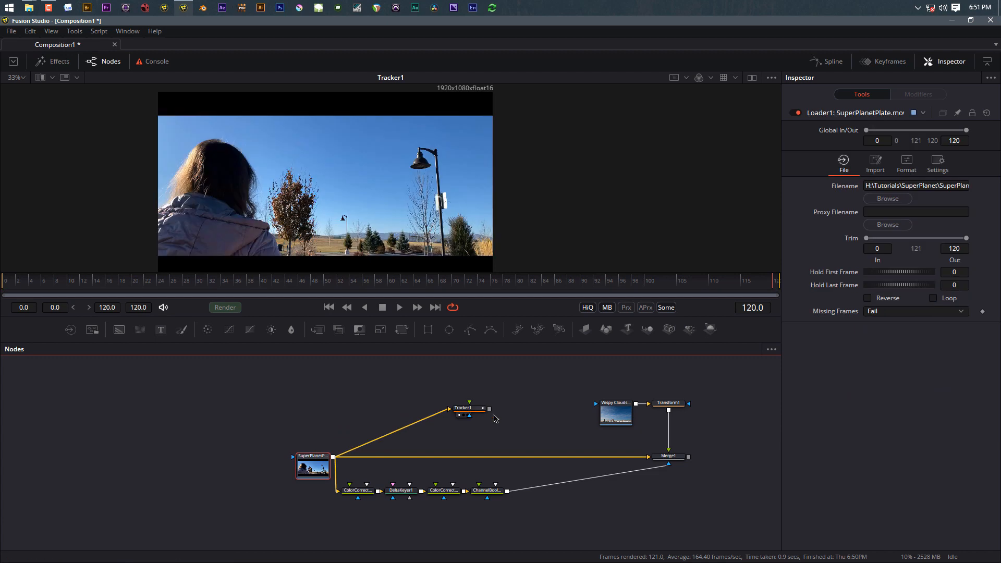
# Step: Wire Tracker1 between the clouds Transform and Merge1's foreground, then play the match move
pyautogui.moveTo(476, 412); pyautogui.dragTo(487, 416)
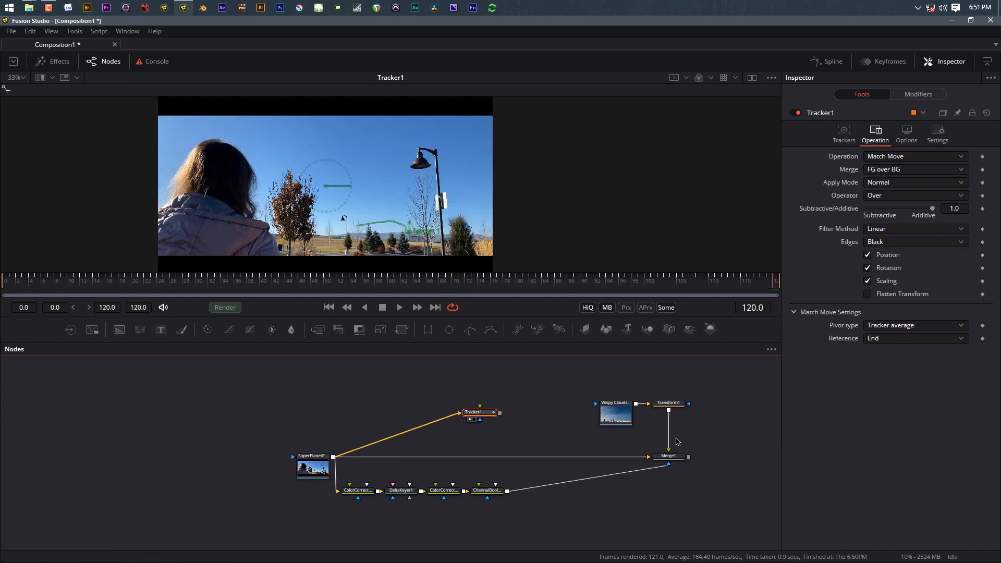
pyautogui.moveTo(669, 442); pyautogui.dragTo(480, 408)
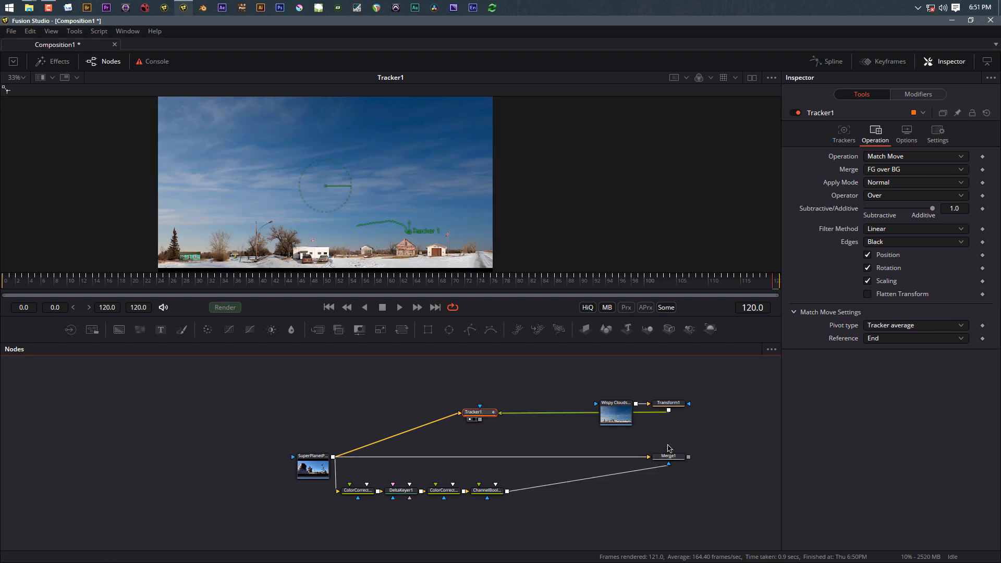
pyautogui.moveTo(671, 434)
pyautogui.mouseDown()
pyautogui.moveTo(480, 419)
pyautogui.moveTo(601, 439)
pyautogui.moveTo(670, 435)
pyautogui.mouseUp()
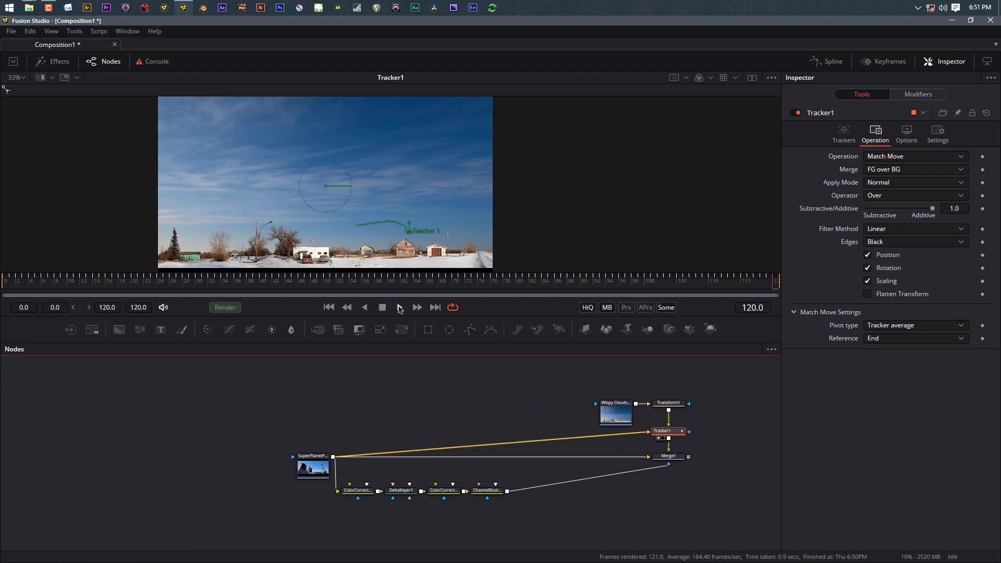
pyautogui.click(400, 307)
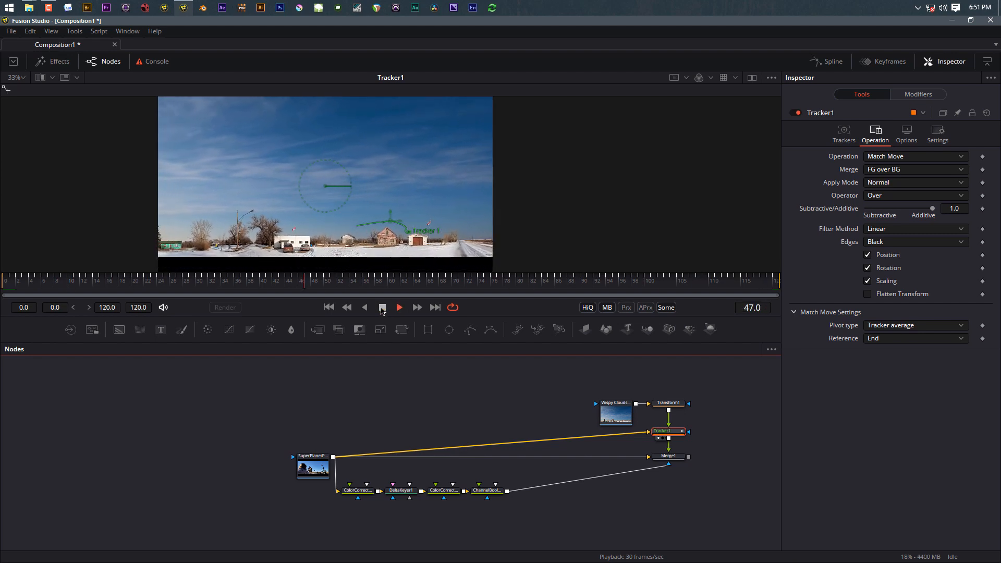
# Step: View Merge1's composite and play it through to check the match move
pyautogui.click(382, 307)
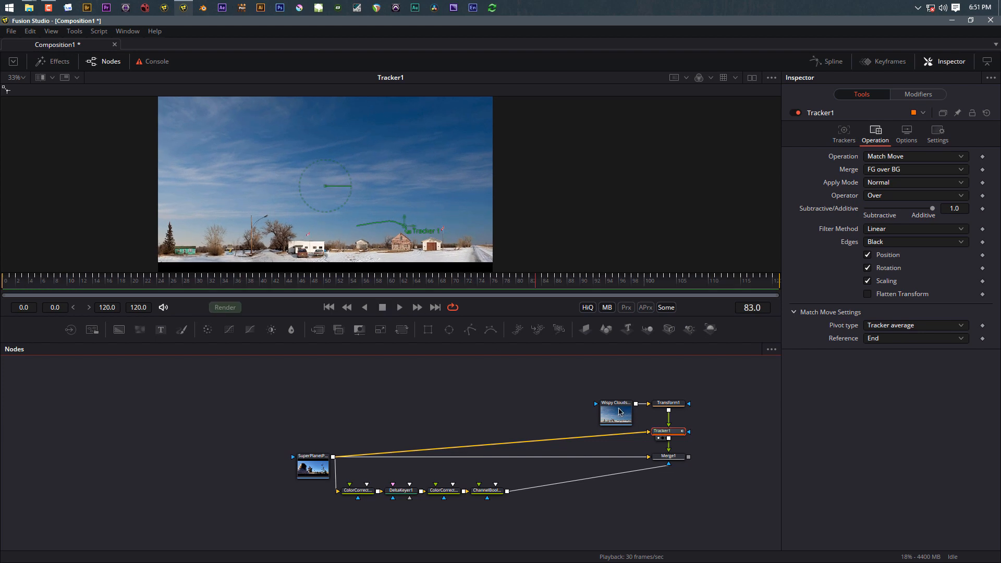
pyautogui.click(674, 459)
pyautogui.press('1')
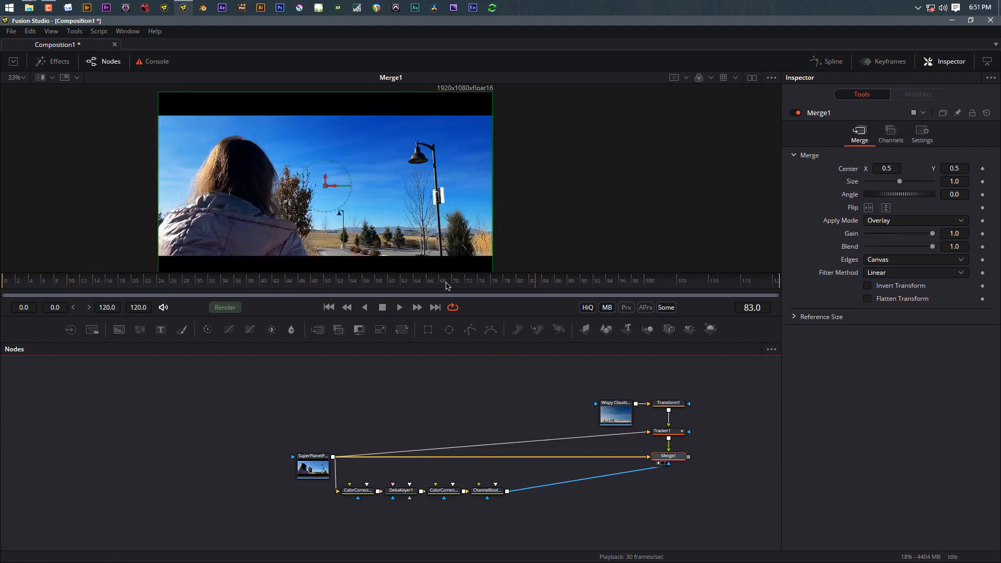
pyautogui.click(400, 308)
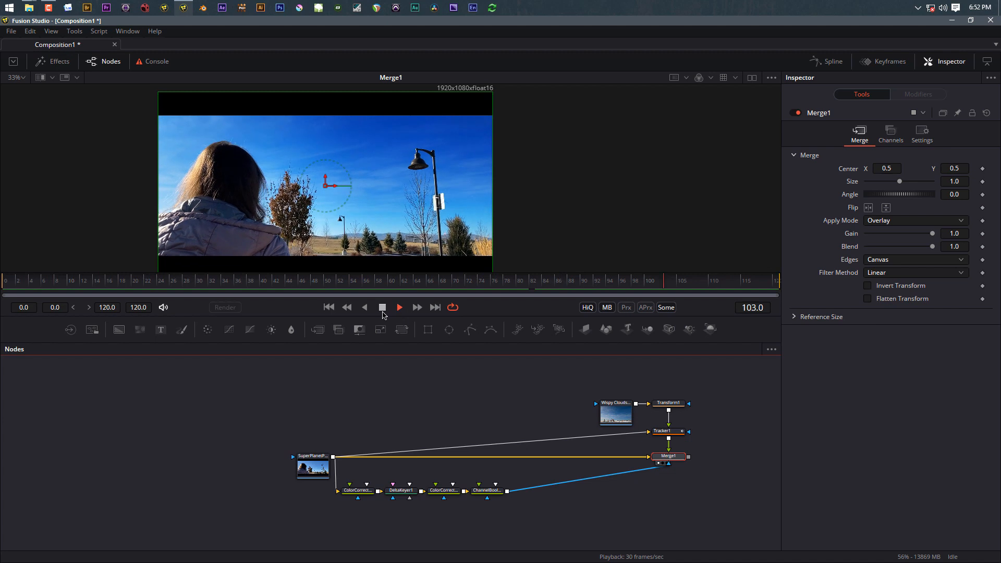
pyautogui.click(383, 308)
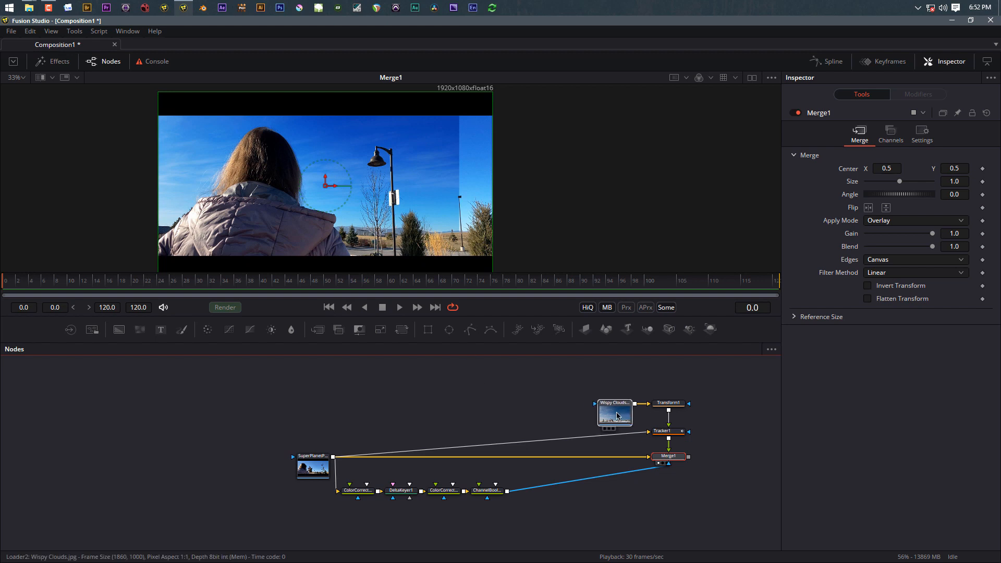
# Step: Scale the clouds in Transform1 from 1.19 to 1.44, checking the last and first frames
pyautogui.moveTo(617, 415); pyautogui.dragTo(607, 415)
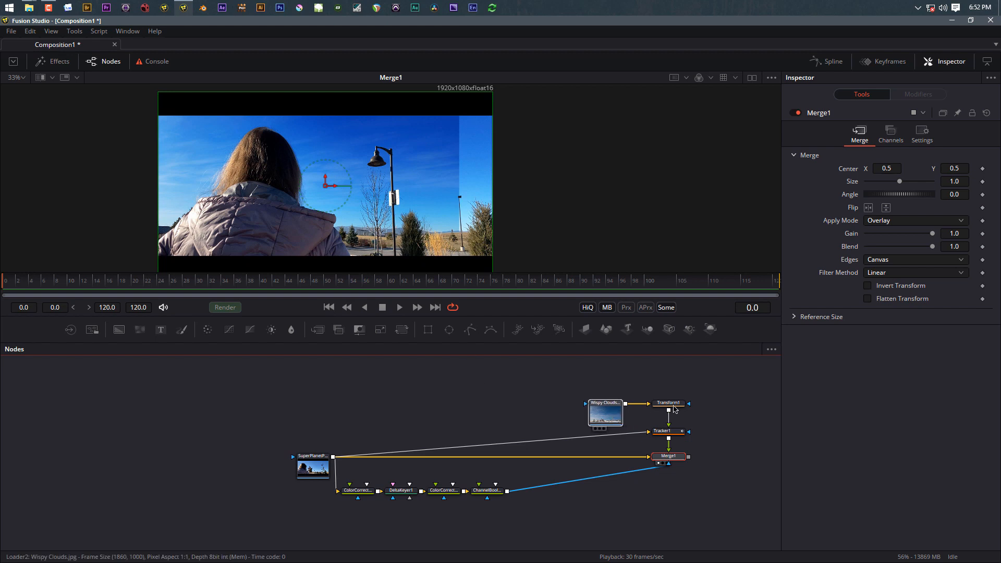
pyautogui.click(670, 405)
pyautogui.scroll(3, 670, 406)
pyautogui.moveTo(593, 427); pyautogui.dragTo(364, 445)
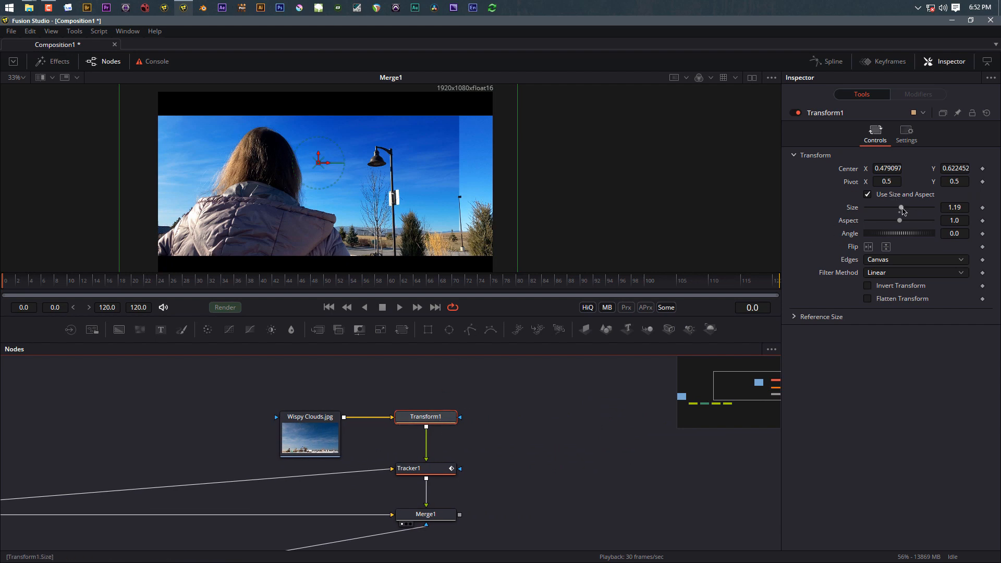
pyautogui.moveTo(903, 210); pyautogui.dragTo(906, 212)
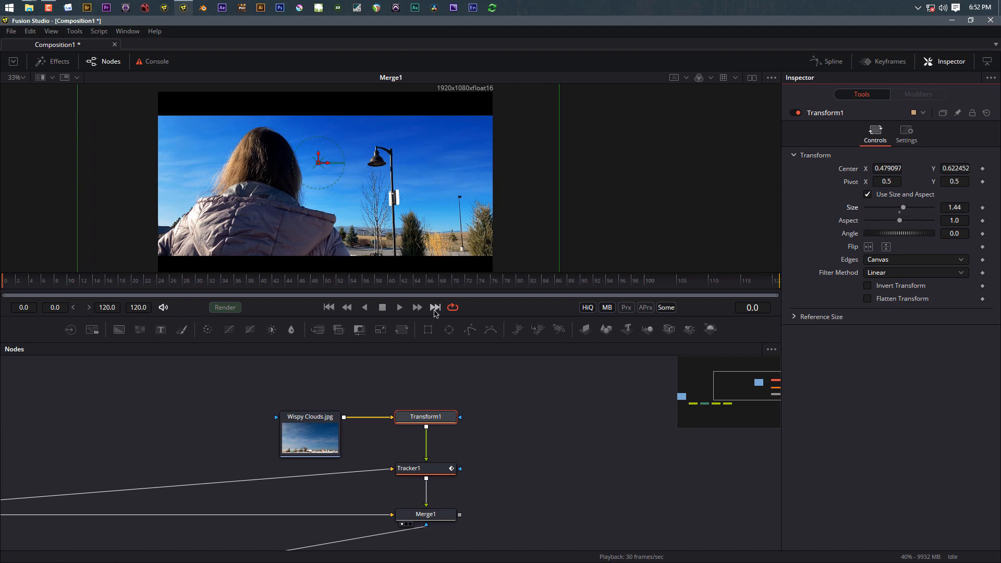
pyautogui.click(434, 307)
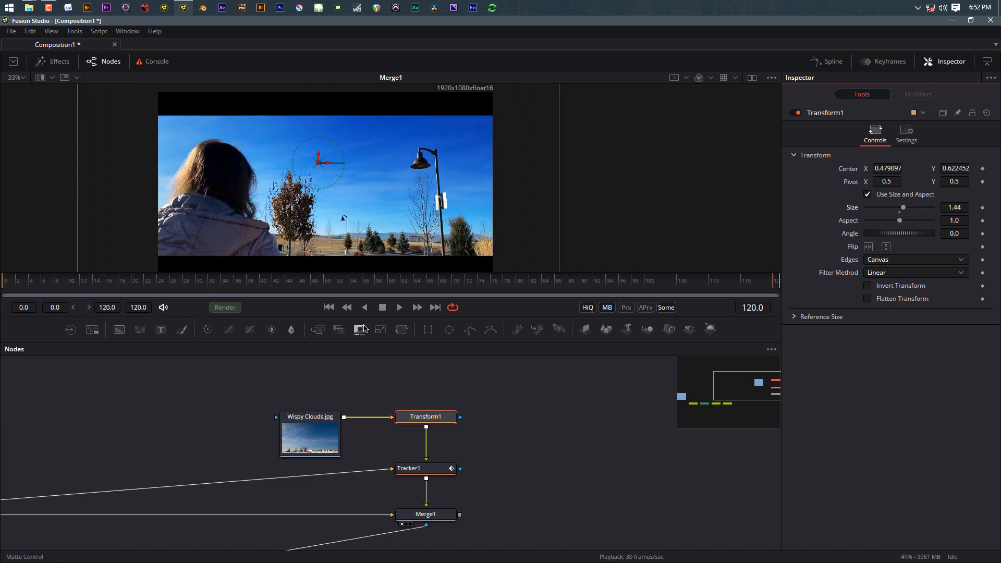
pyautogui.click(329, 308)
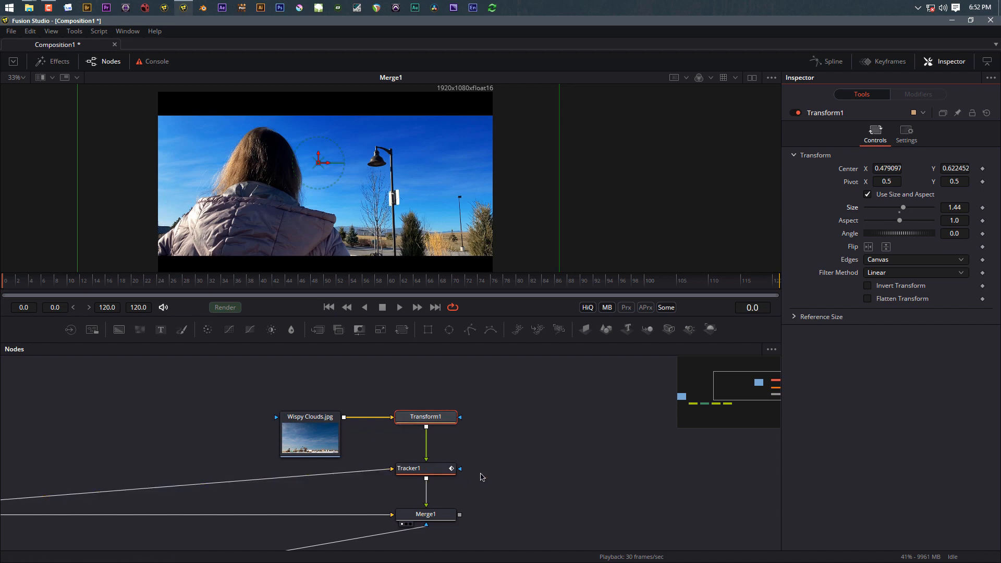
# Step: Line up Wispy Clouds, Transform1 and Tracker1 in one row above Merge1, then select all three
pyautogui.moveTo(249, 391); pyautogui.dragTo(460, 460)
pyautogui.moveTo(428, 422); pyautogui.dragTo(356, 423)
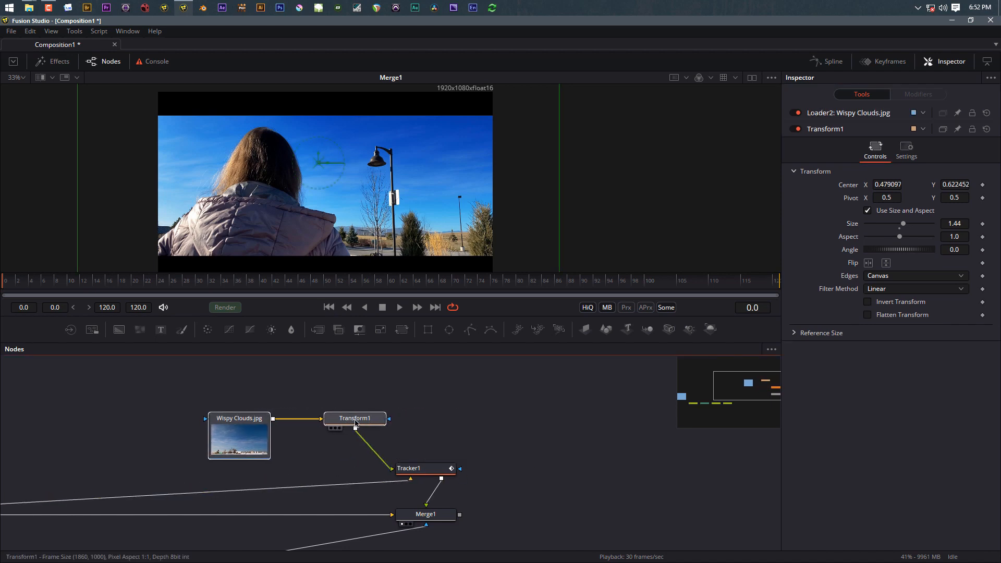
pyautogui.moveTo(435, 471); pyautogui.dragTo(451, 421)
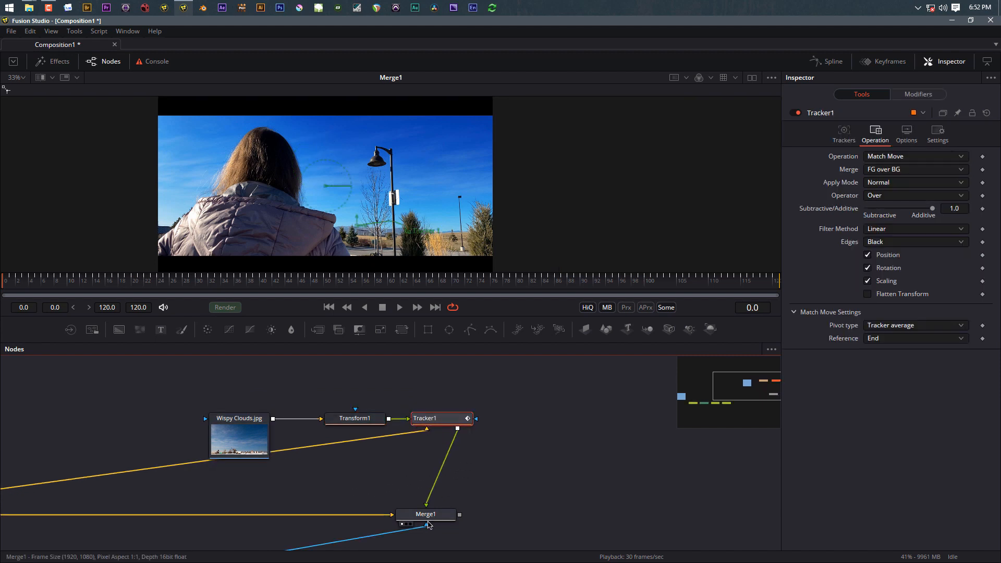
pyautogui.moveTo(428, 516); pyautogui.dragTo(463, 516)
pyautogui.moveTo(167, 370); pyautogui.dragTo(534, 487)
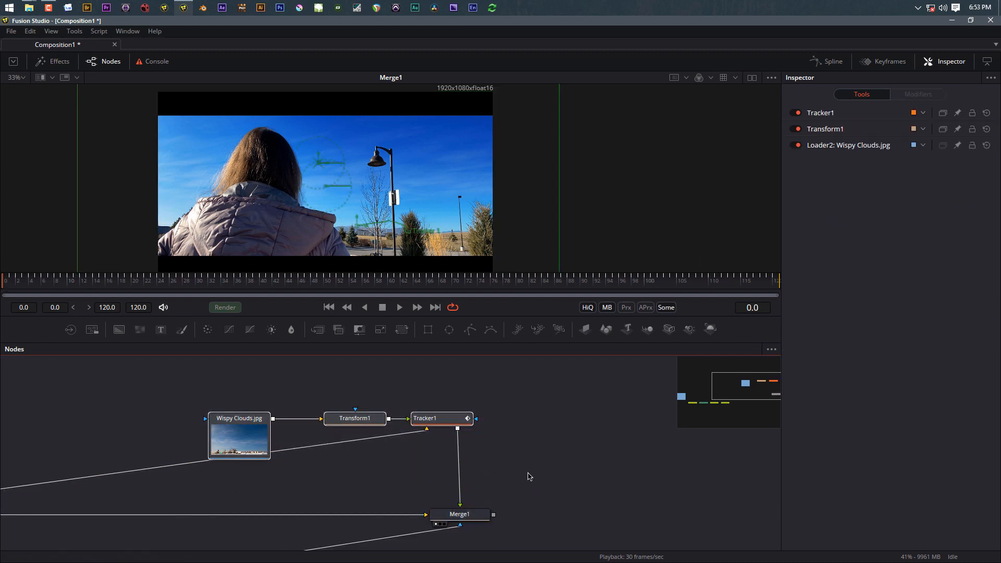
# Step: Add an Underlay around the three clouds nodes and enlarge it to fit them
pyautogui.hotkey('shift', 'space')
pyautogui.write('un')
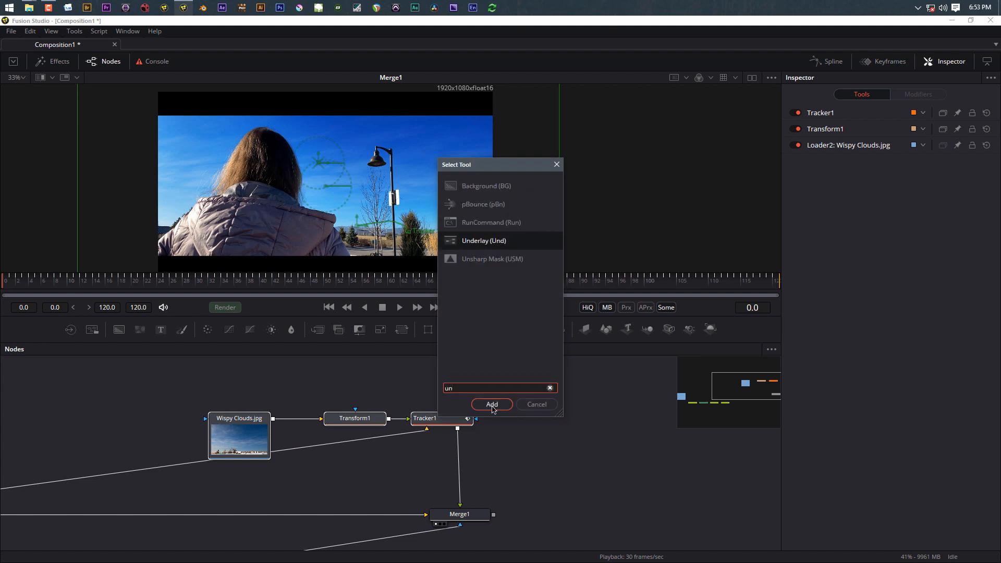
pyautogui.click(492, 405)
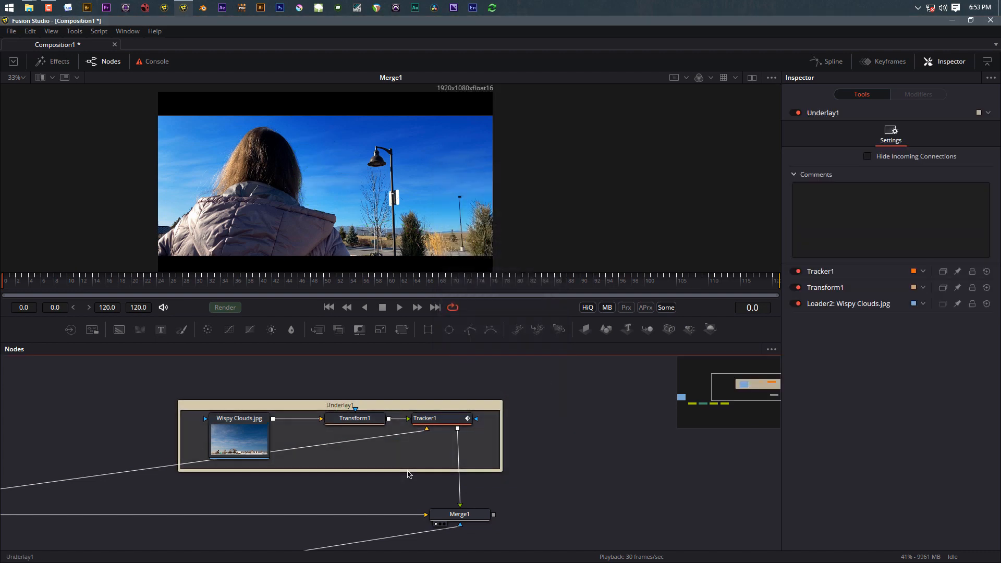
pyautogui.moveTo(408, 474); pyautogui.dragTo(409, 496)
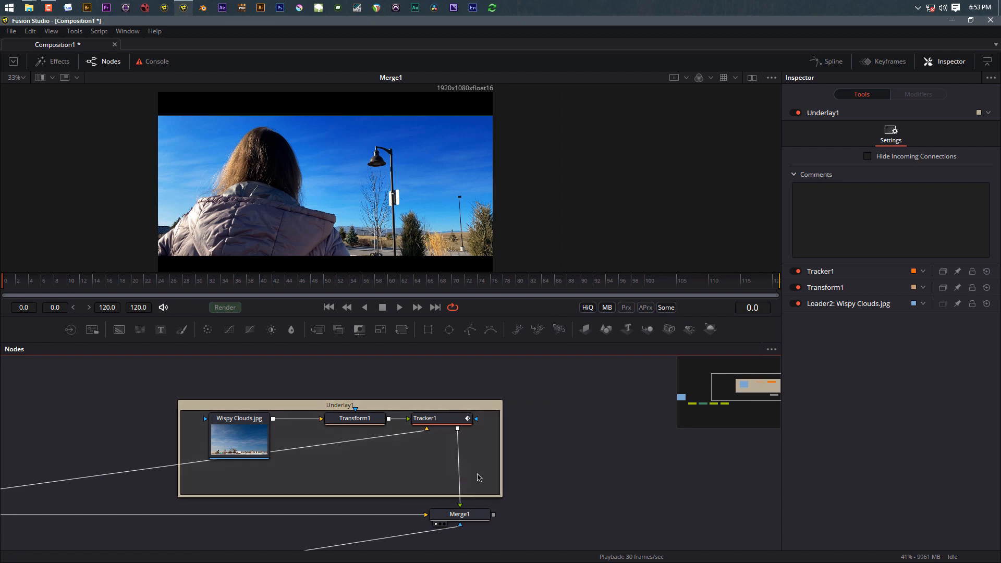
pyautogui.moveTo(479, 477); pyautogui.dragTo(219, 414)
pyautogui.moveTo(354, 427); pyautogui.dragTo(356, 442)
pyautogui.click(354, 445)
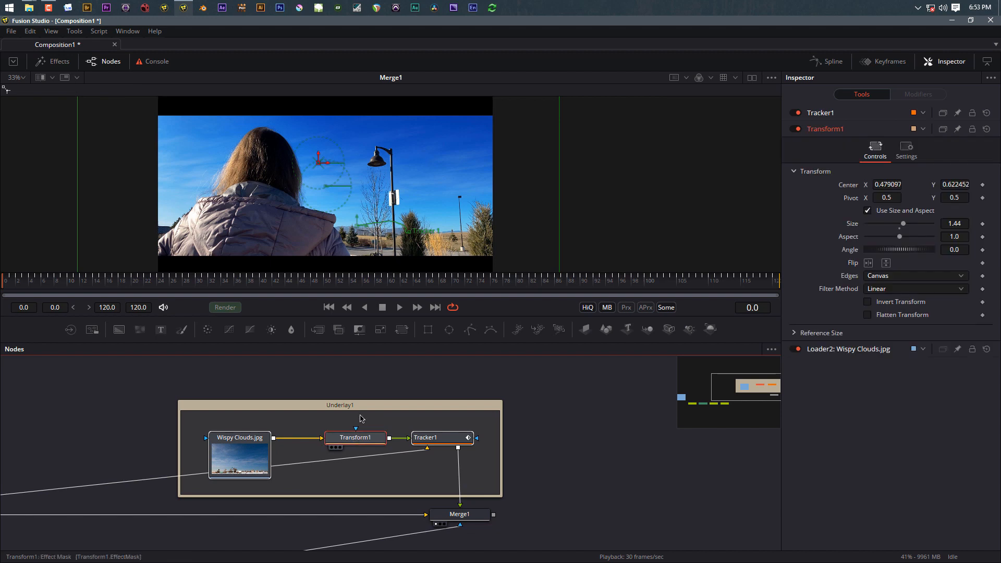
# Step: Set Underlay1's colour to Blue
pyautogui.click(364, 410)
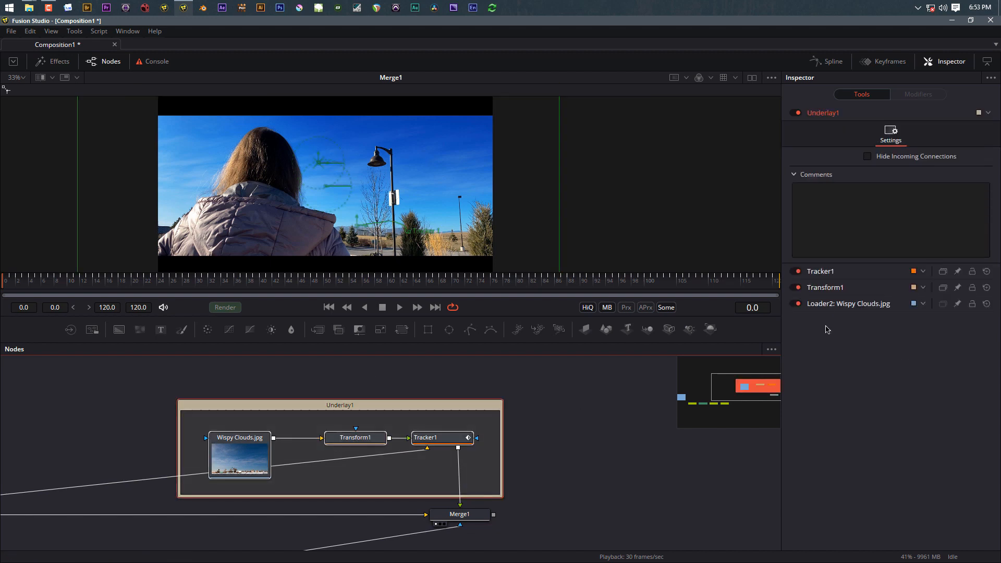
pyautogui.click(989, 113)
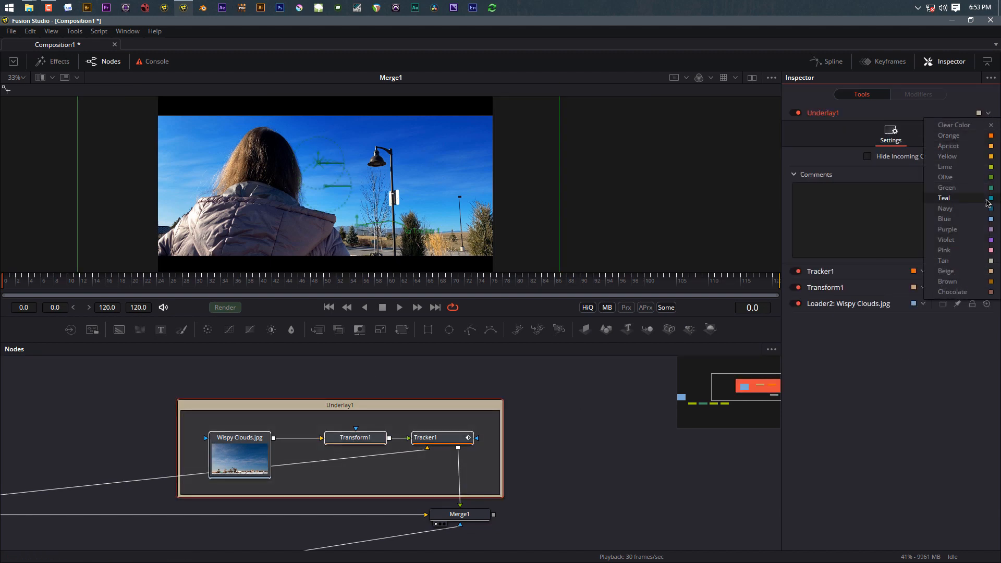
pyautogui.click(991, 220)
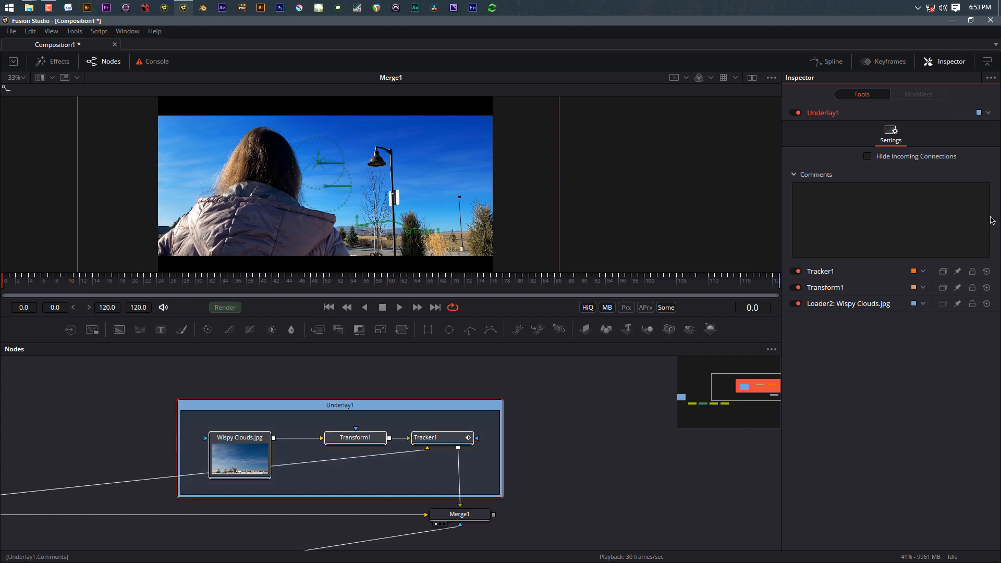
pyautogui.scroll(-6, 441, 456)
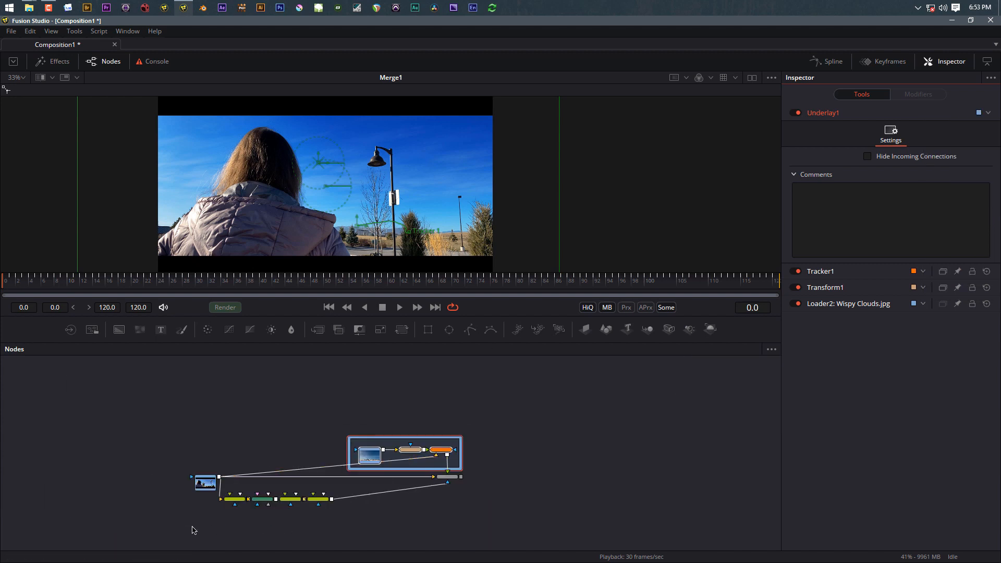
# Step: Wrap the four keying-chain nodes in a new Underlay2, stretched to enclose them
pyautogui.moveTo(193, 529); pyautogui.dragTo(360, 492)
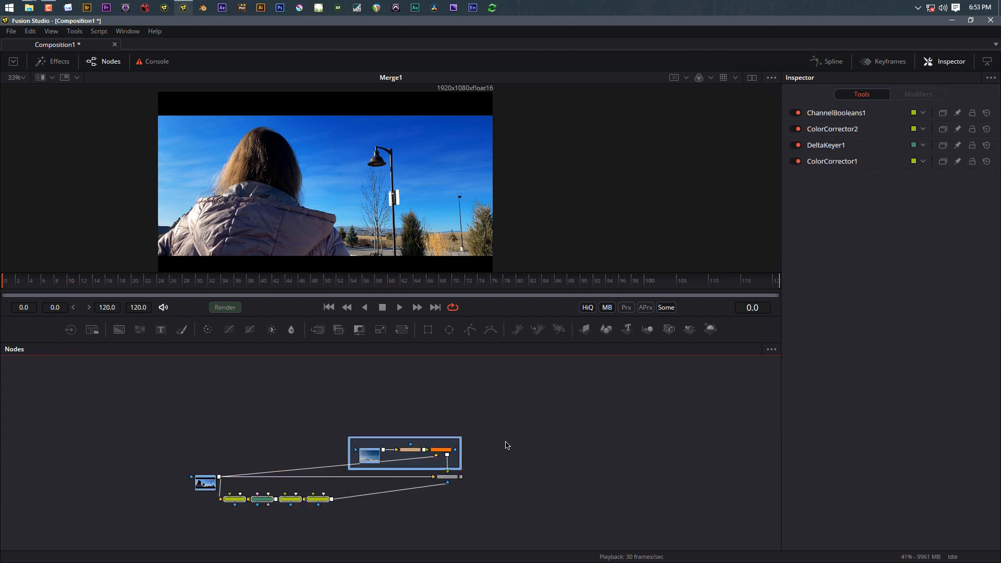
pyautogui.hotkey('shift', 'space')
pyautogui.press('Return')
pyautogui.scroll(5, 256, 511)
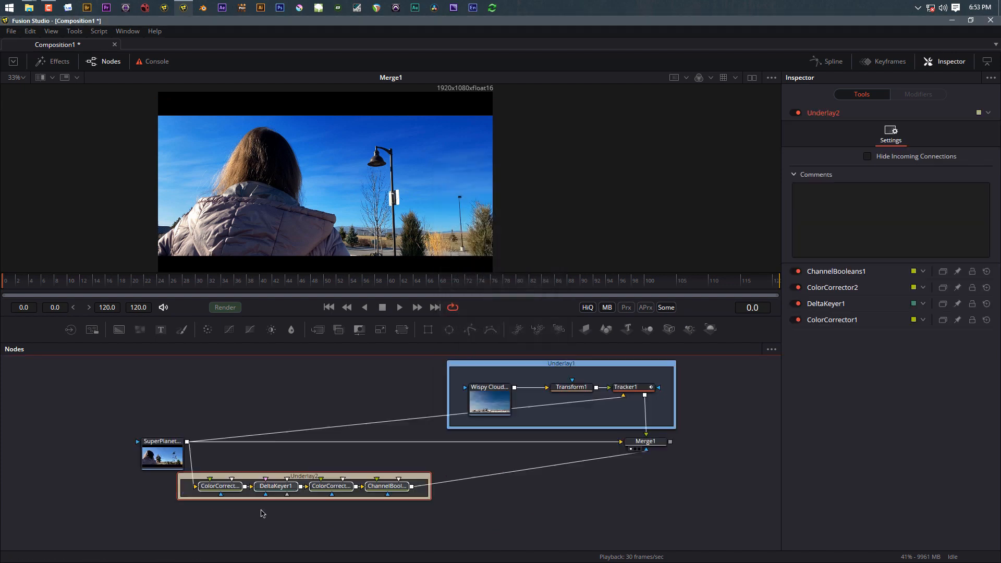
pyautogui.moveTo(576, 491); pyautogui.dragTo(129, 446)
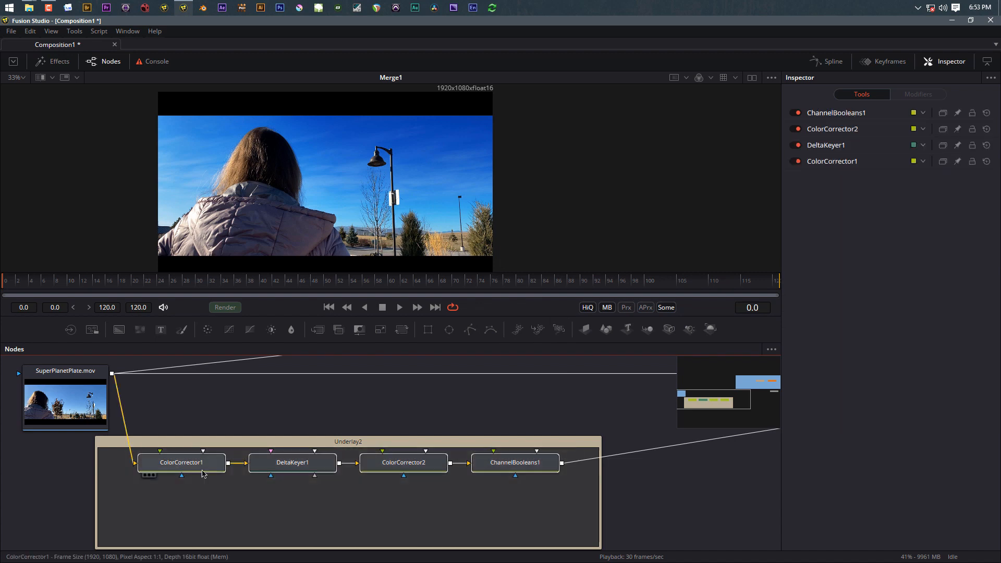
pyautogui.moveTo(188, 472); pyautogui.dragTo(187, 508)
# Step: Set Underlay2's colour to Lime and nudge the SuperPlanet loader slightly left
pyautogui.click(298, 451)
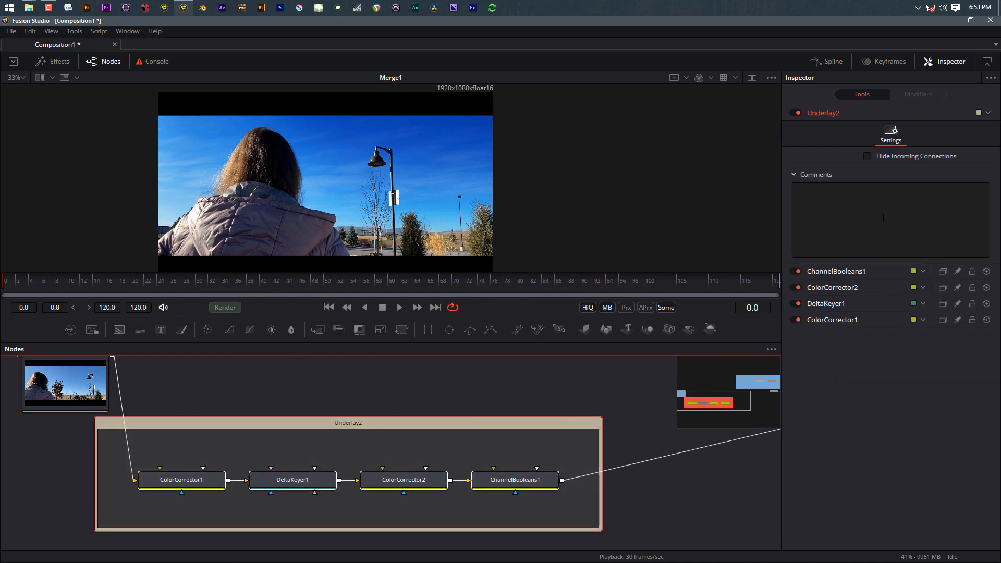
pyautogui.click(989, 115)
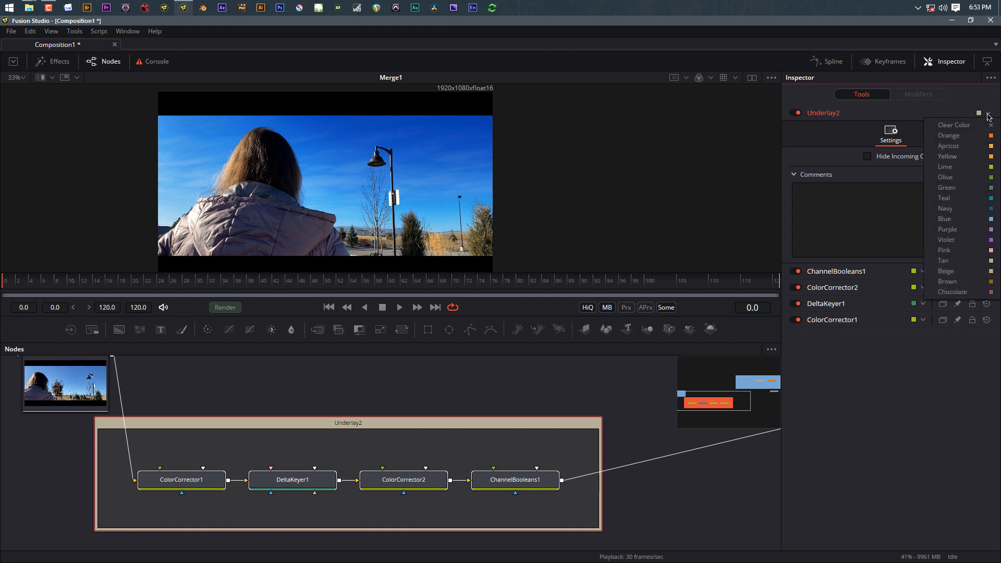
pyautogui.click(986, 173)
pyautogui.scroll(-5, 414, 387)
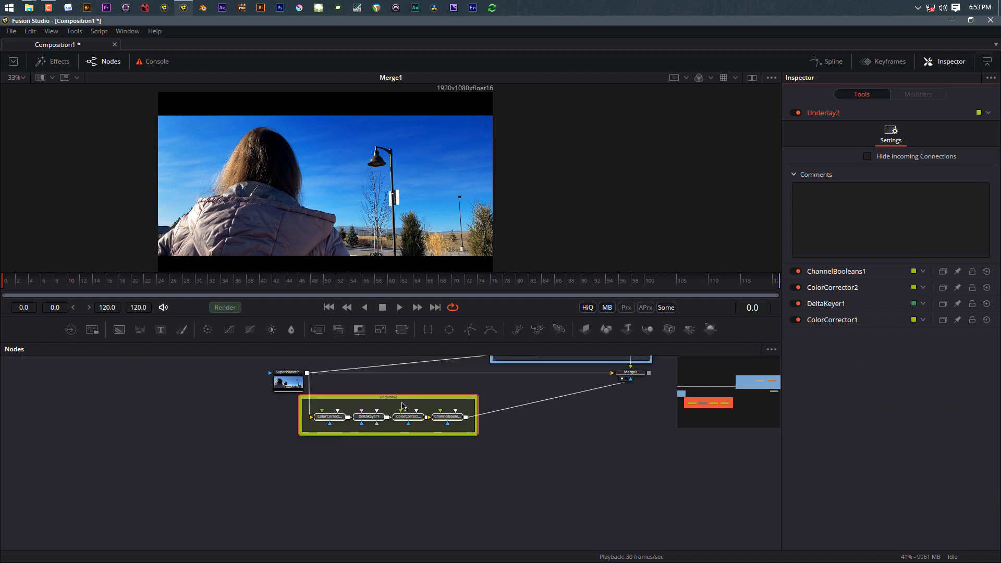
pyautogui.scroll(-3, 495, 472)
pyautogui.scroll(-2, 427, 503)
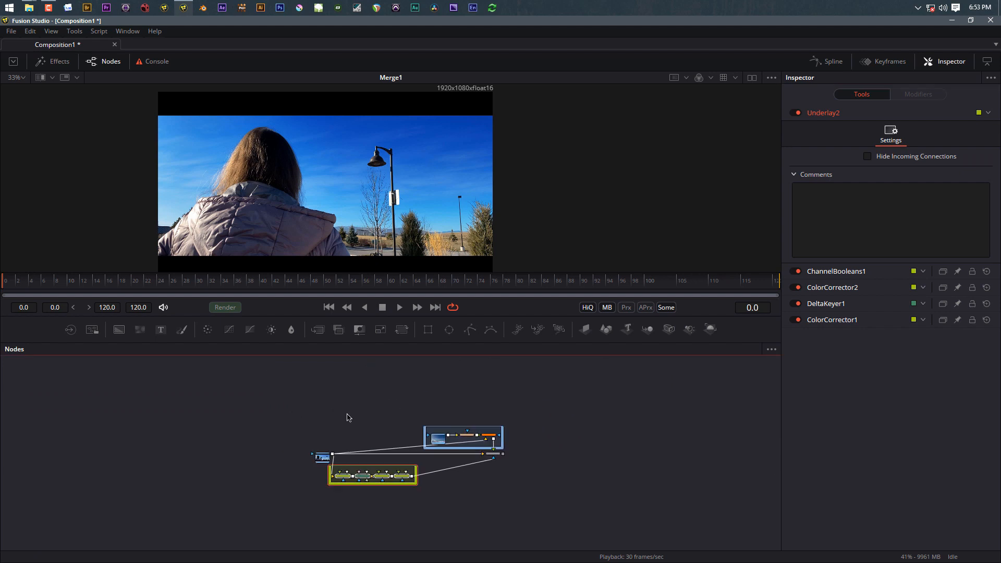
pyautogui.moveTo(318, 460); pyautogui.dragTo(316, 459)
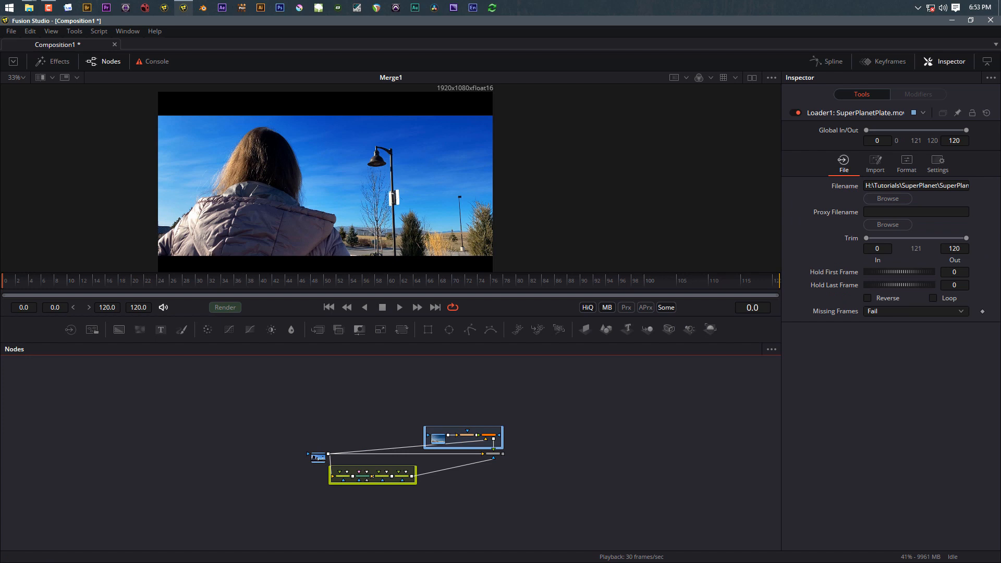
# Step: Drag Planet.jpg into the node graph as a loader positioned above the node tree
pyautogui.moveTo(680, 256); pyautogui.dragTo(342, 214)
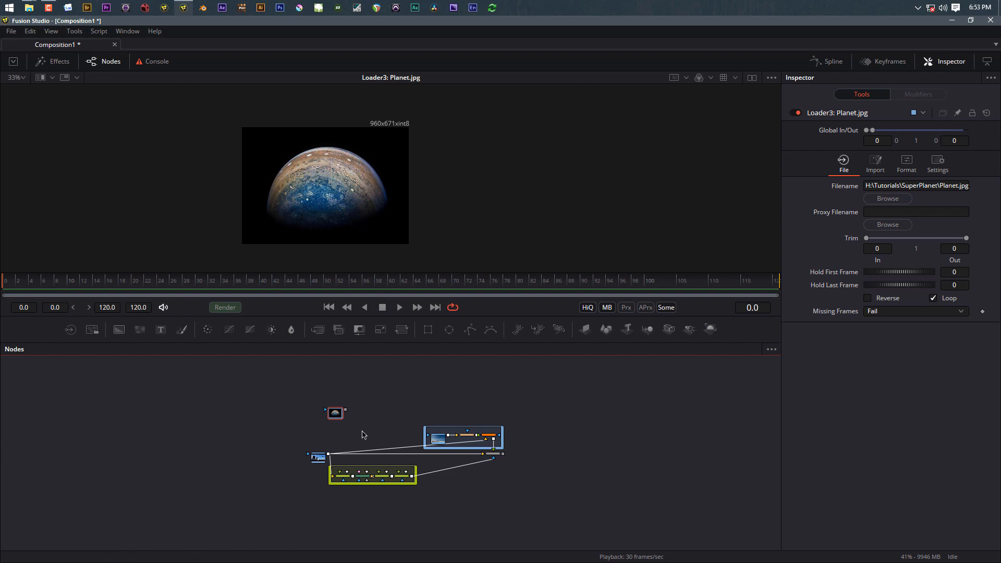
pyautogui.moveTo(335, 417); pyautogui.dragTo(375, 419)
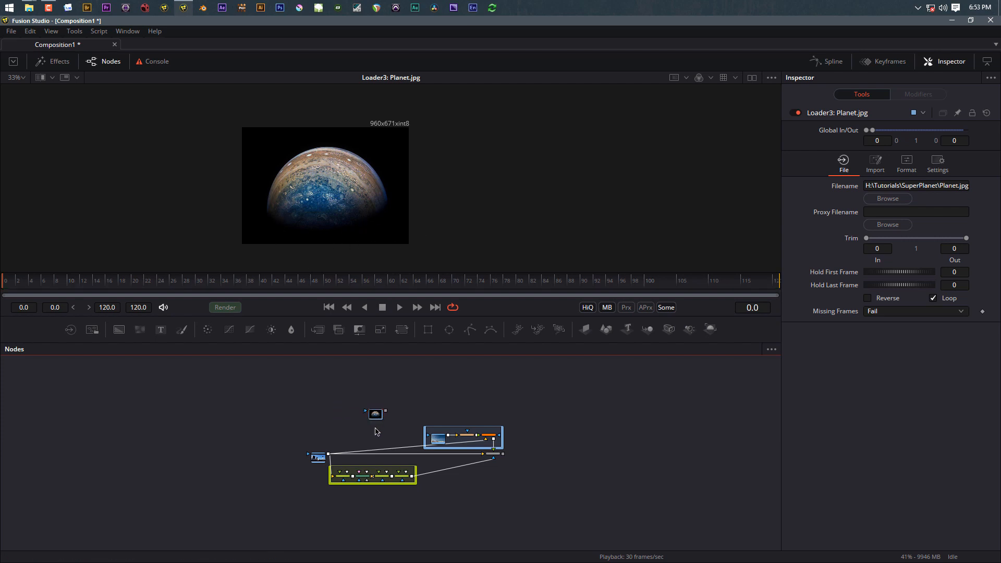
pyautogui.scroll(5, 375, 417)
pyautogui.scroll(-5, 374, 459)
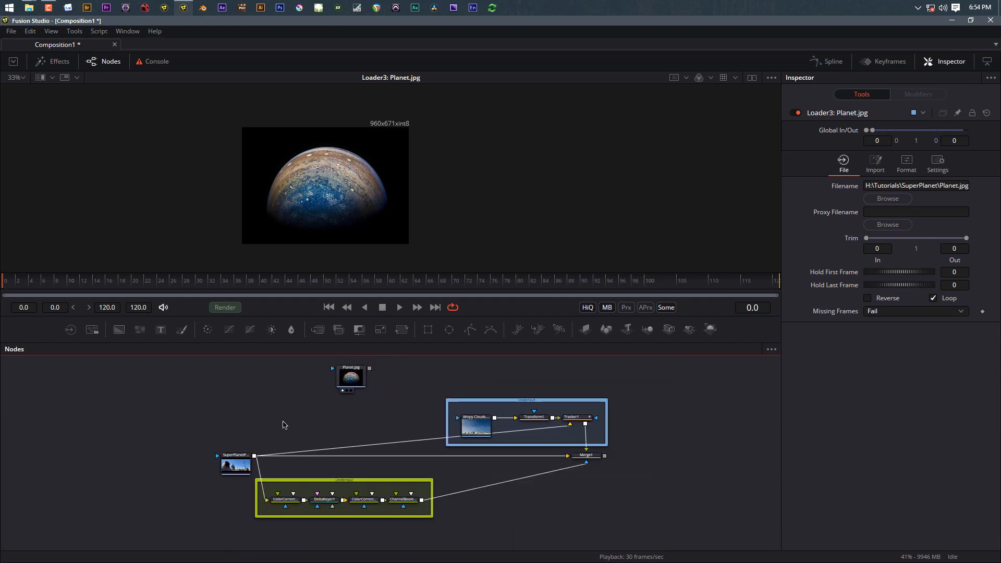
# Step: Insert a new Merge2 node into the plate's link to Merge1 and compare its output with Merge1
pyautogui.hotkey('ctrl', 'space')
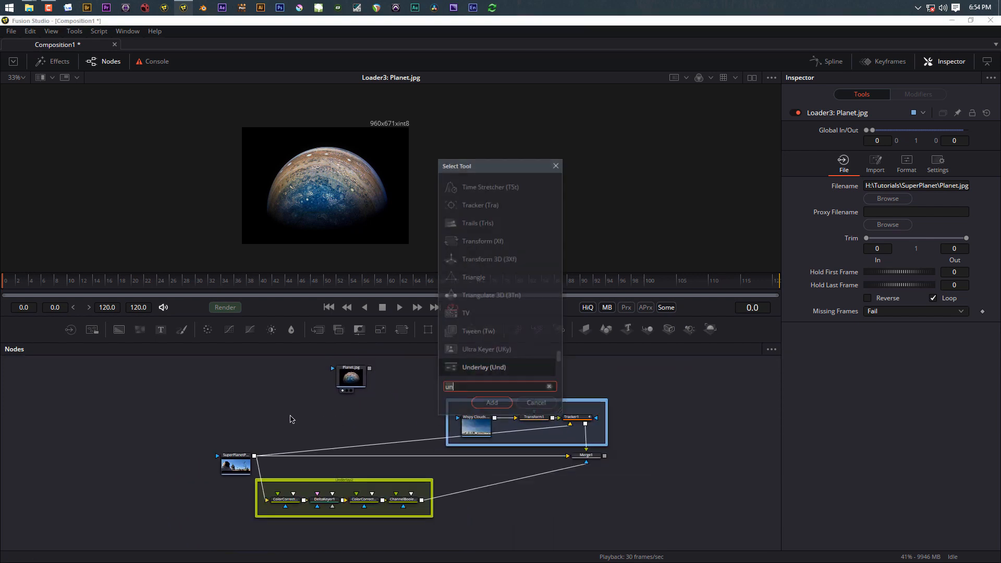
pyautogui.write('mer')
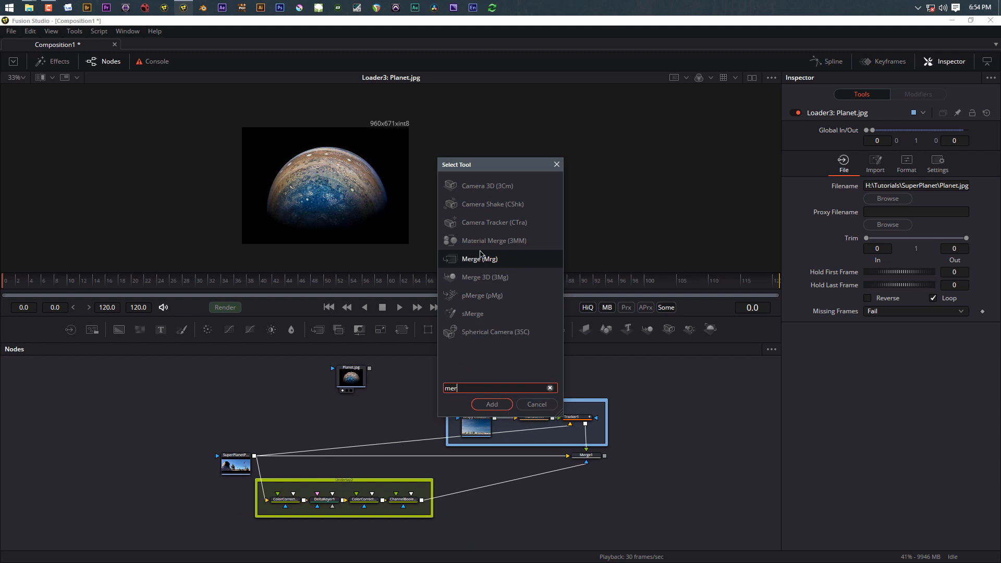
pyautogui.click(500, 404)
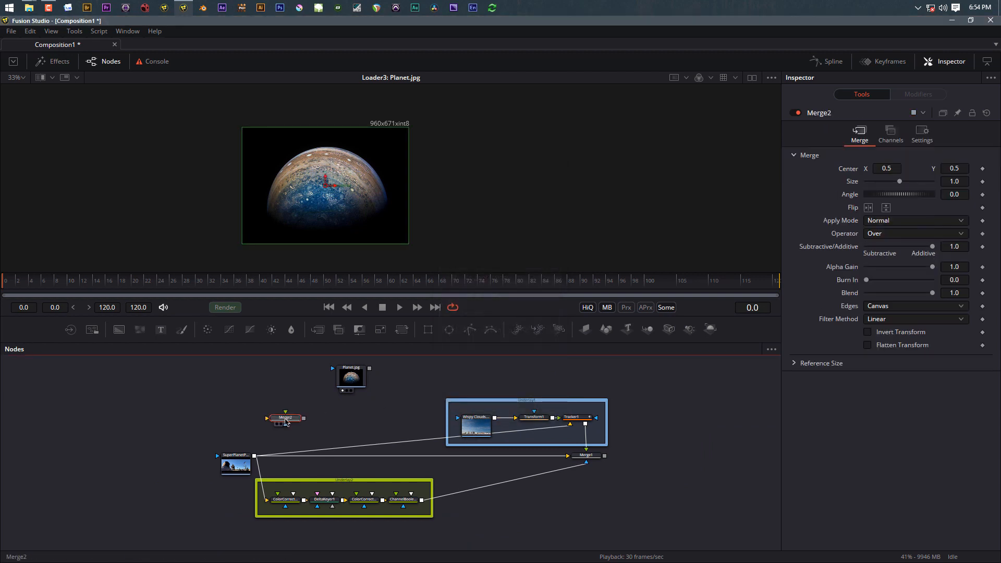
pyautogui.moveTo(285, 420); pyautogui.dragTo(365, 378)
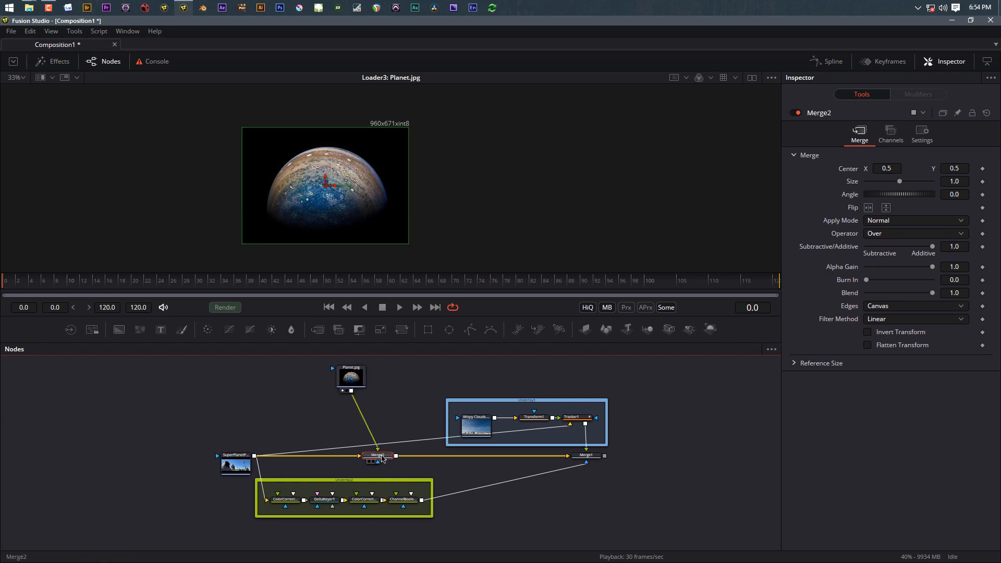
pyautogui.moveTo(382, 458); pyautogui.dragTo(358, 460)
pyautogui.press('1')
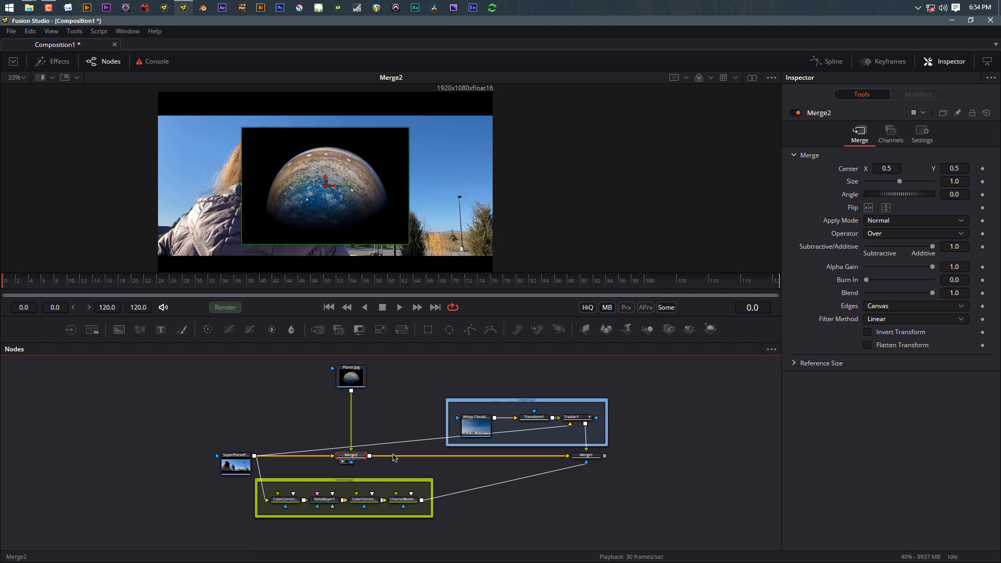
pyautogui.click(592, 458)
pyautogui.press('1')
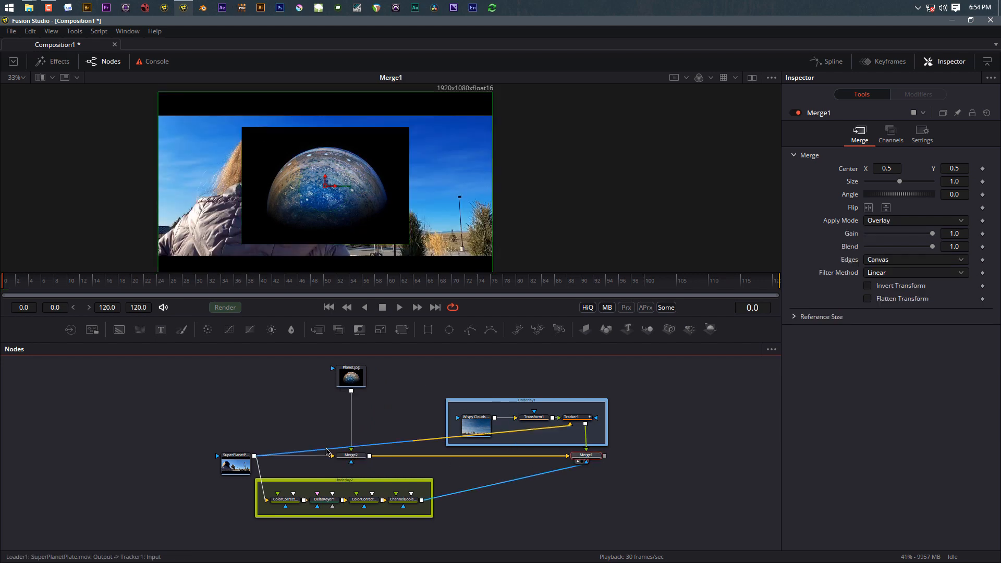
pyautogui.click(356, 458)
pyautogui.press('1')
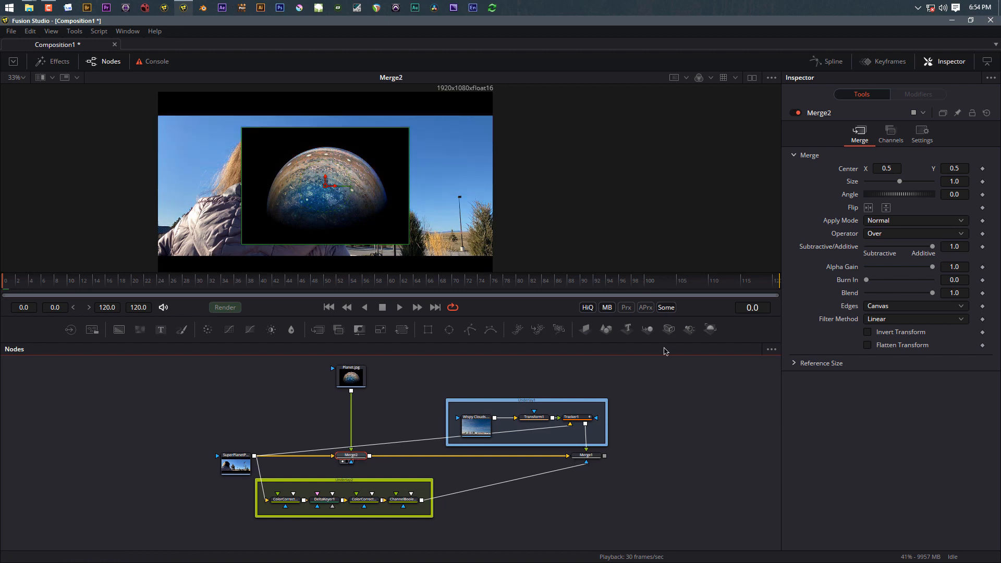
# Step: Set Merge2's Apply Mode to Screen, keeping the Over operator
pyautogui.click(881, 233)
pyautogui.click(866, 234)
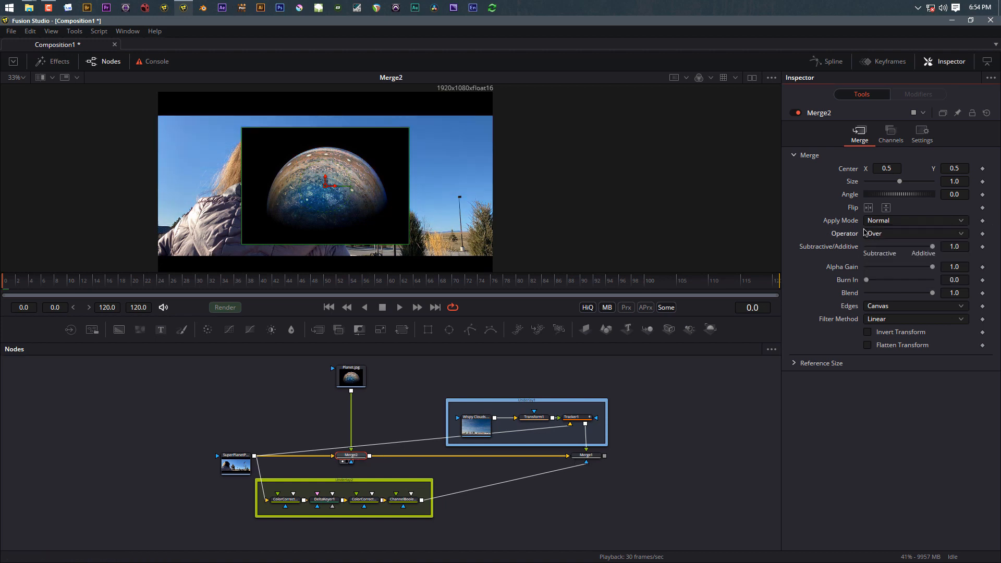
pyautogui.click(881, 221)
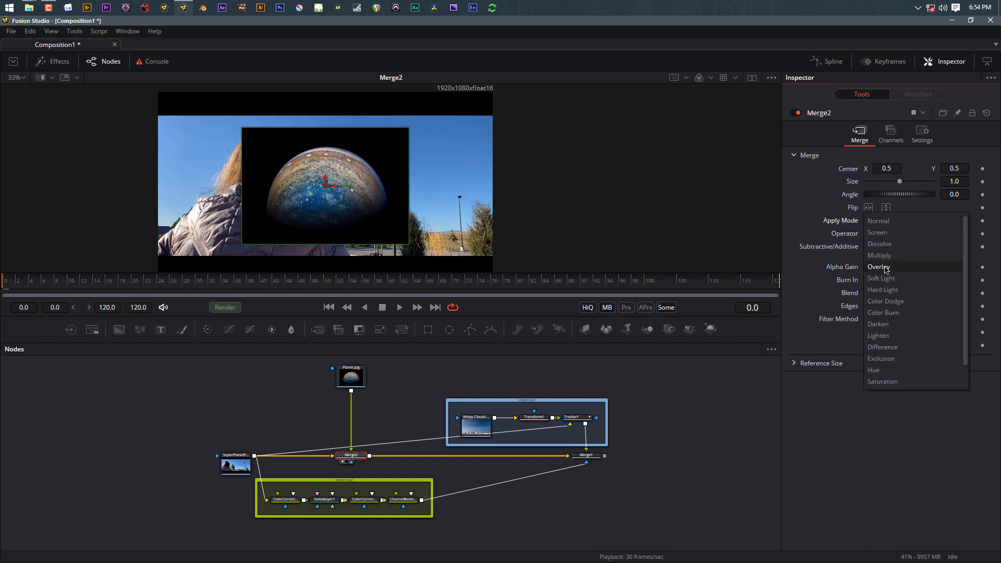
pyautogui.click(885, 270)
pyautogui.click(883, 224)
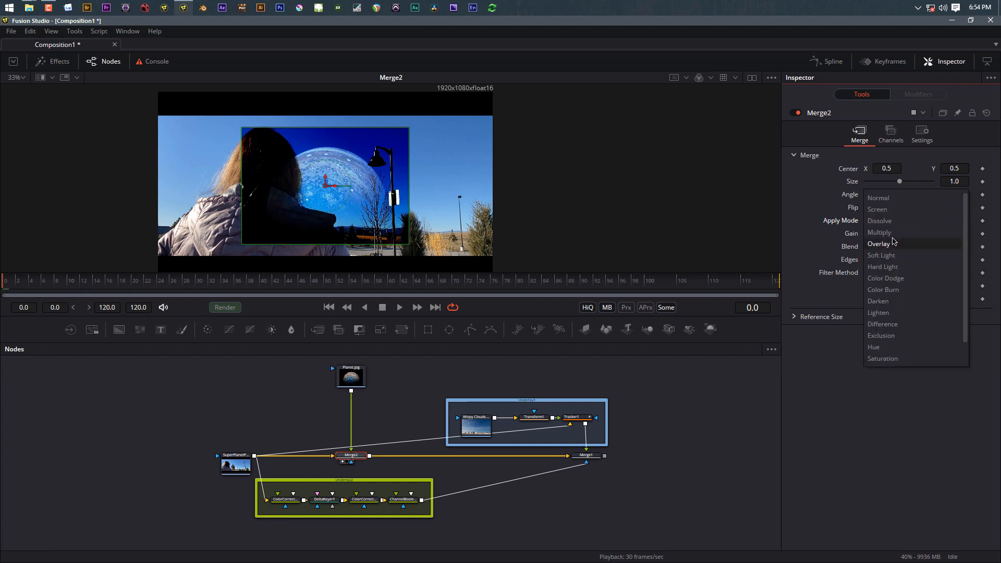
pyautogui.scroll(1, 884, 214)
pyautogui.click(885, 211)
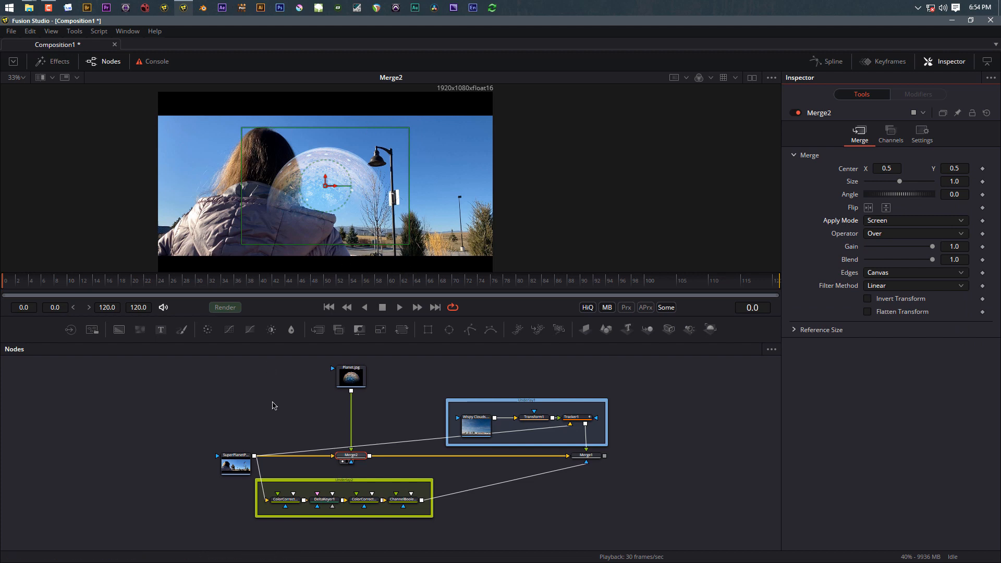
pyautogui.click(366, 388)
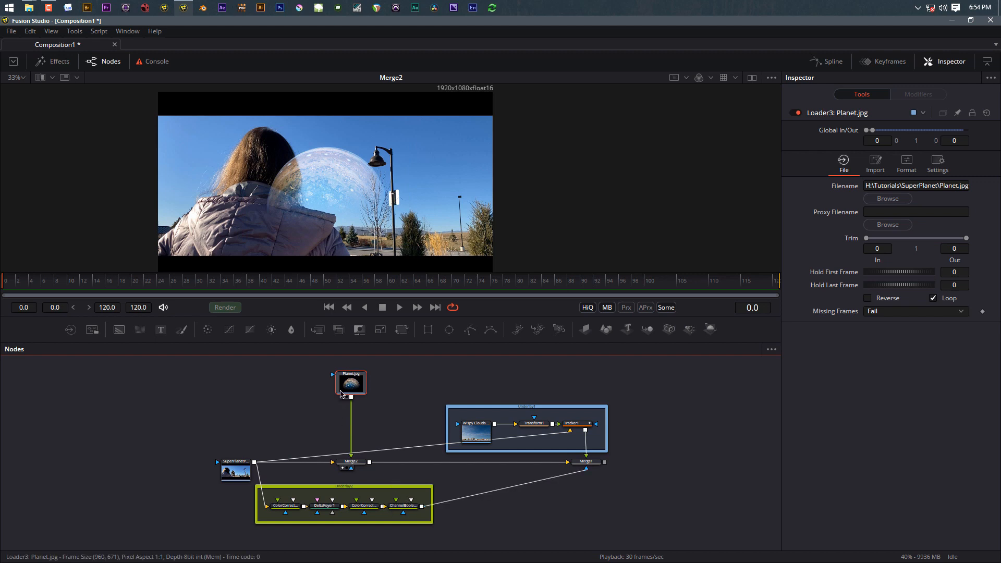
# Step: Add ColorCorrector3 after Planet.jpg and raise the planet's saturation to 2.0
pyautogui.click(209, 334)
pyautogui.moveTo(351, 383); pyautogui.dragTo(304, 382)
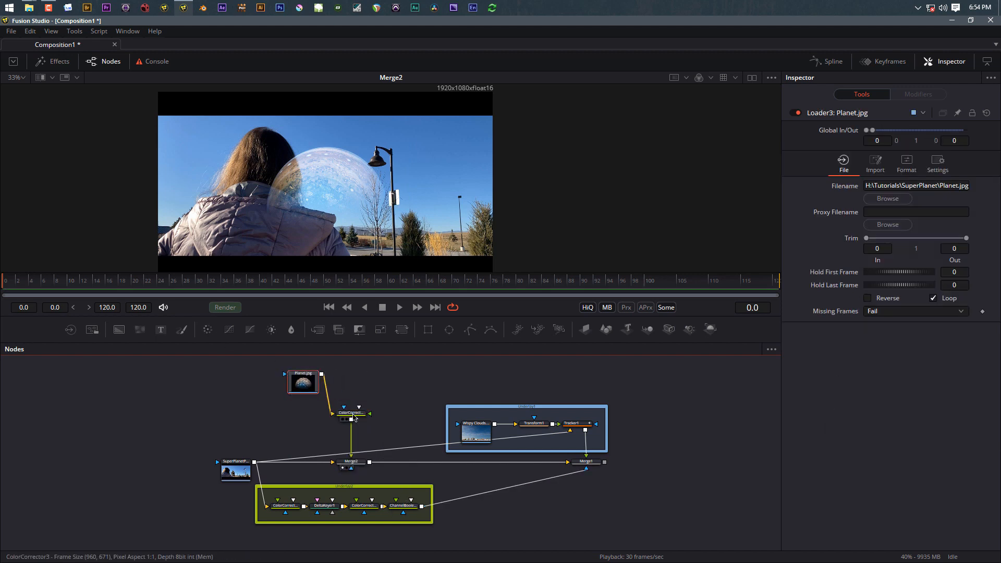
pyautogui.moveTo(354, 417); pyautogui.dragTo(356, 379)
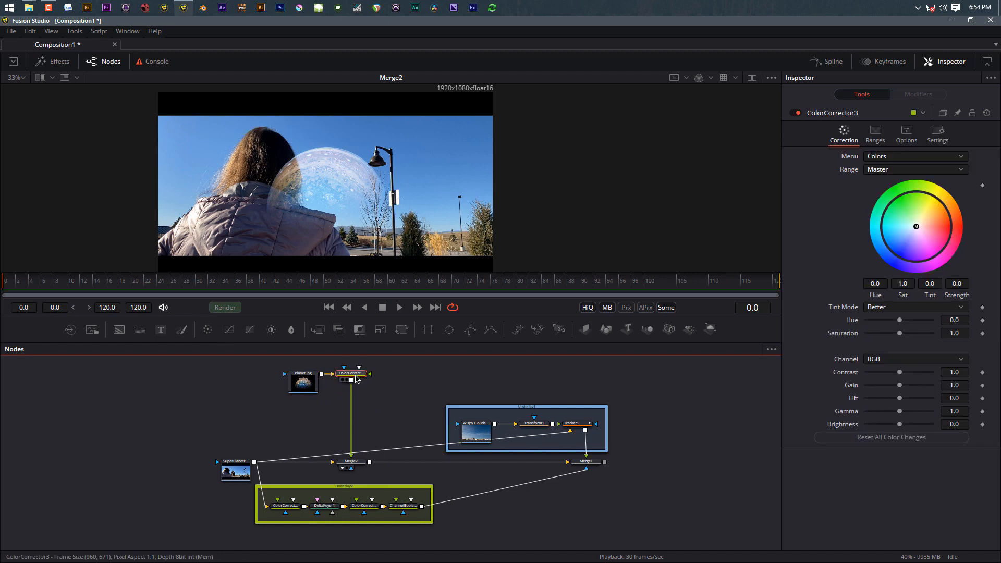
pyautogui.moveTo(901, 334); pyautogui.dragTo(993, 347)
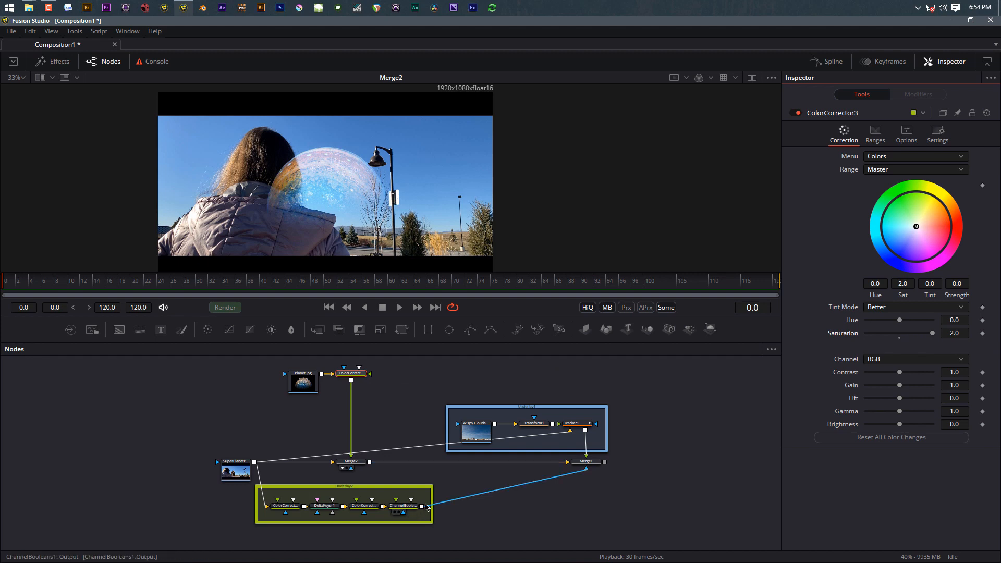
# Step: Connect ChannelBooleans1 to Merge2's Effect Mask input and shift the two planet nodes left
pyautogui.moveTo(423, 507); pyautogui.dragTo(461, 486)
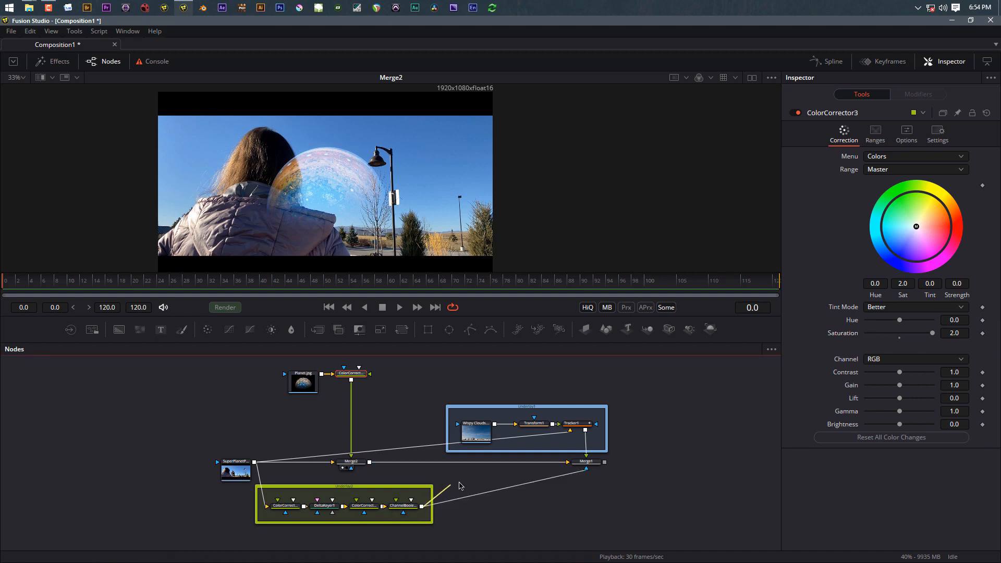
pyautogui.moveTo(395, 476); pyautogui.dragTo(352, 473)
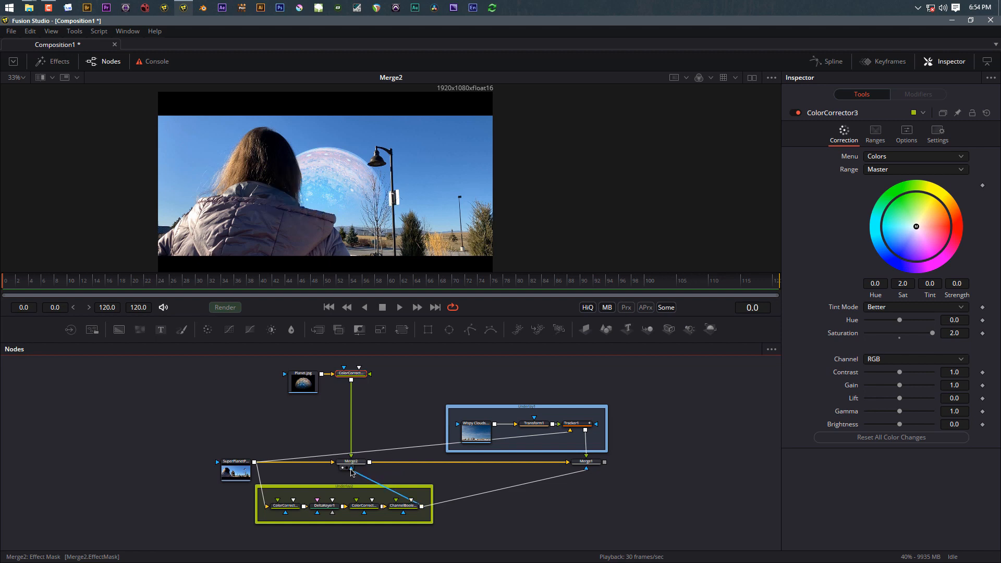
pyautogui.scroll(2, 344, 202)
pyautogui.scroll(-2, 345, 203)
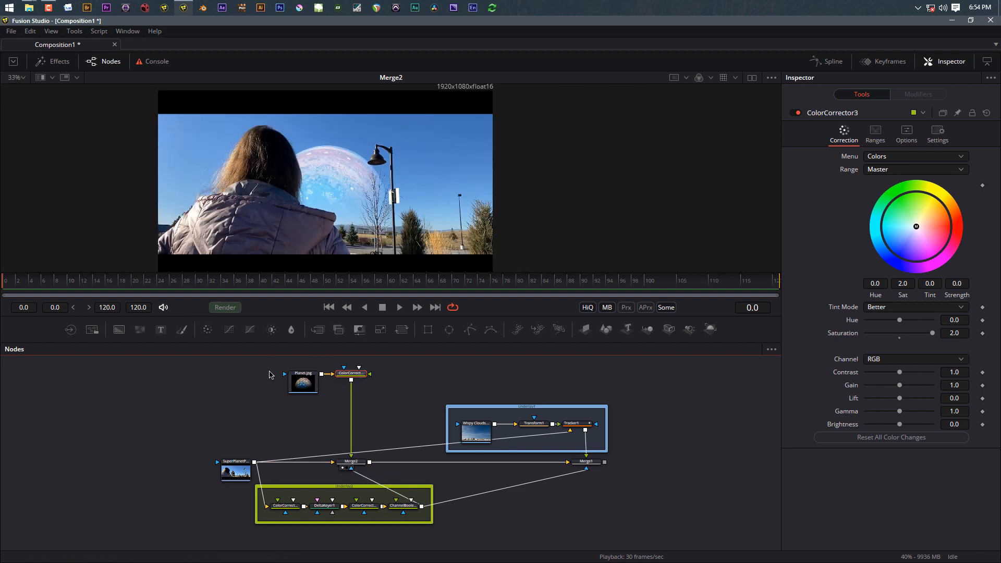
pyautogui.moveTo(268, 365); pyautogui.dragTo(404, 425)
pyautogui.moveTo(320, 382); pyautogui.dragTo(254, 389)
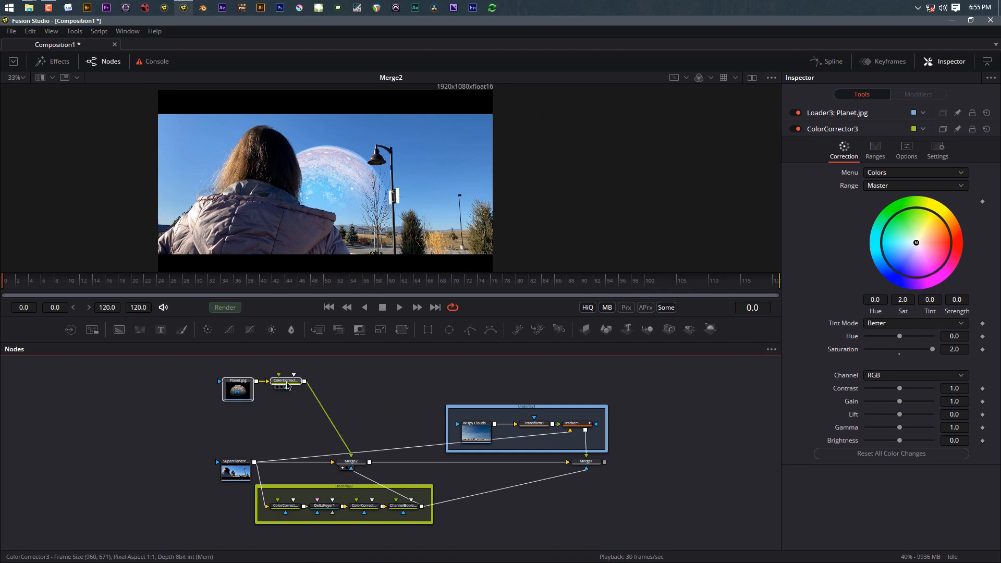
pyautogui.click(368, 362)
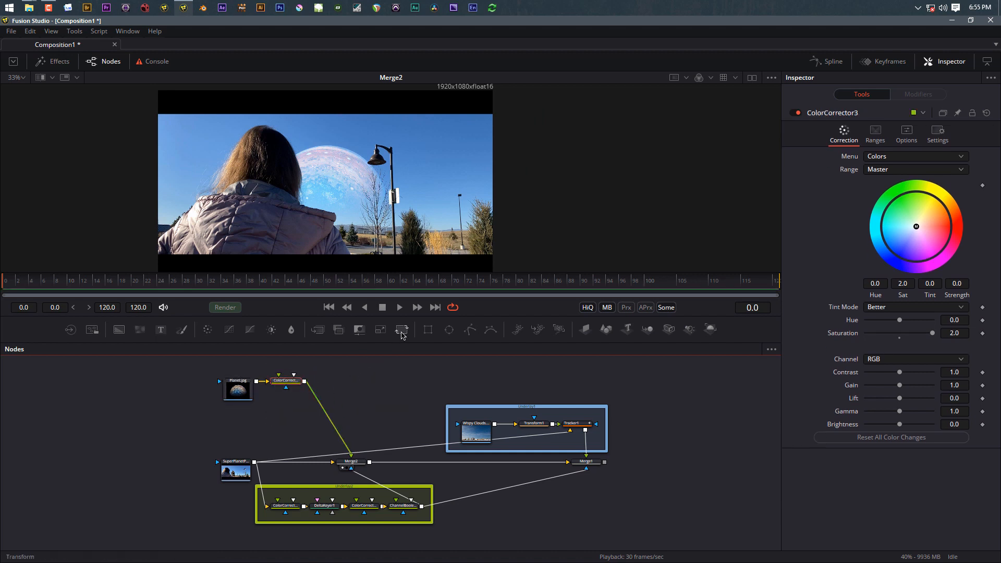
# Step: Add Transform2 after ColorCorrector3, moving the planet right and up at size 1.51
pyautogui.click(401, 330)
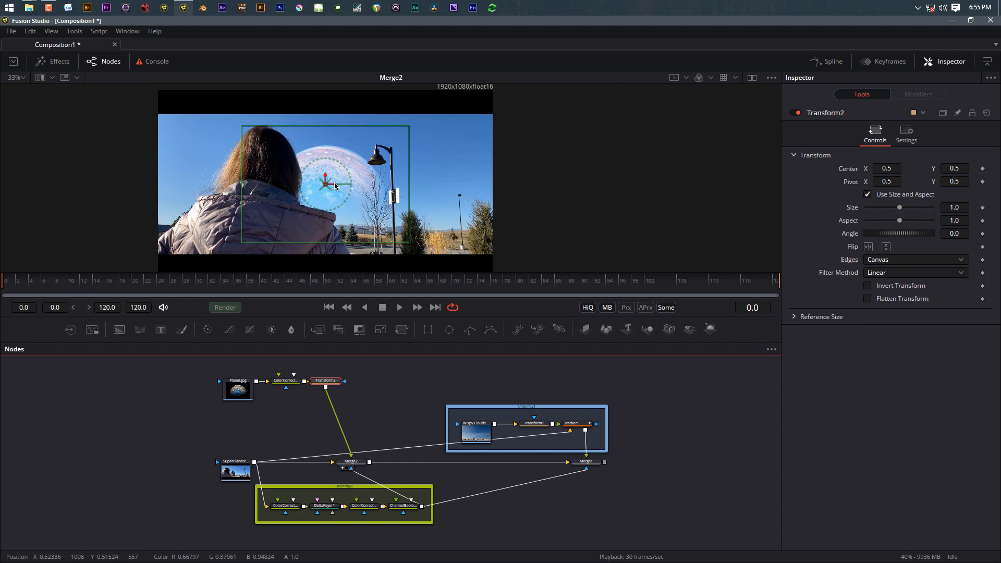
pyautogui.moveTo(334, 187); pyautogui.dragTo(377, 185)
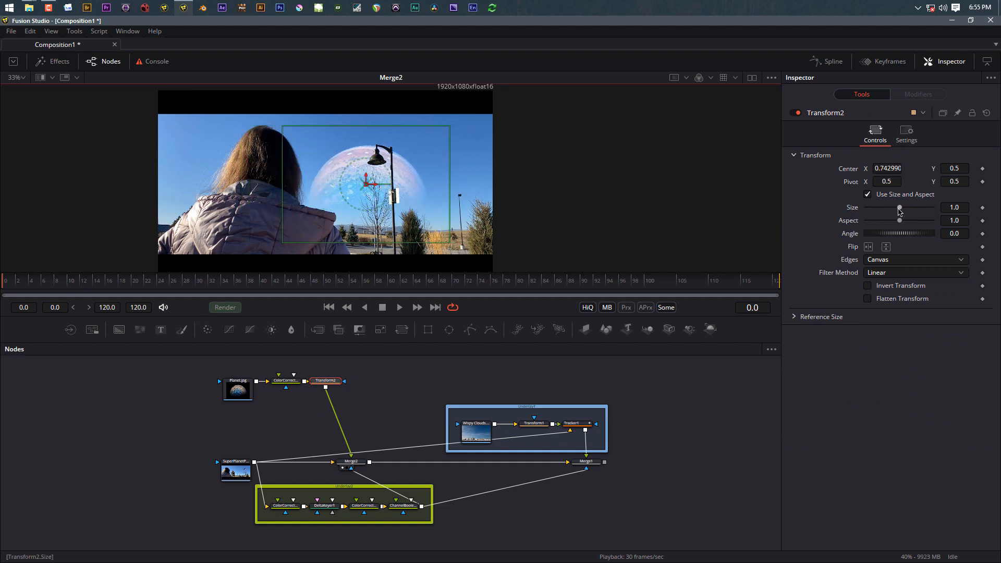
pyautogui.moveTo(901, 209); pyautogui.dragTo(905, 210)
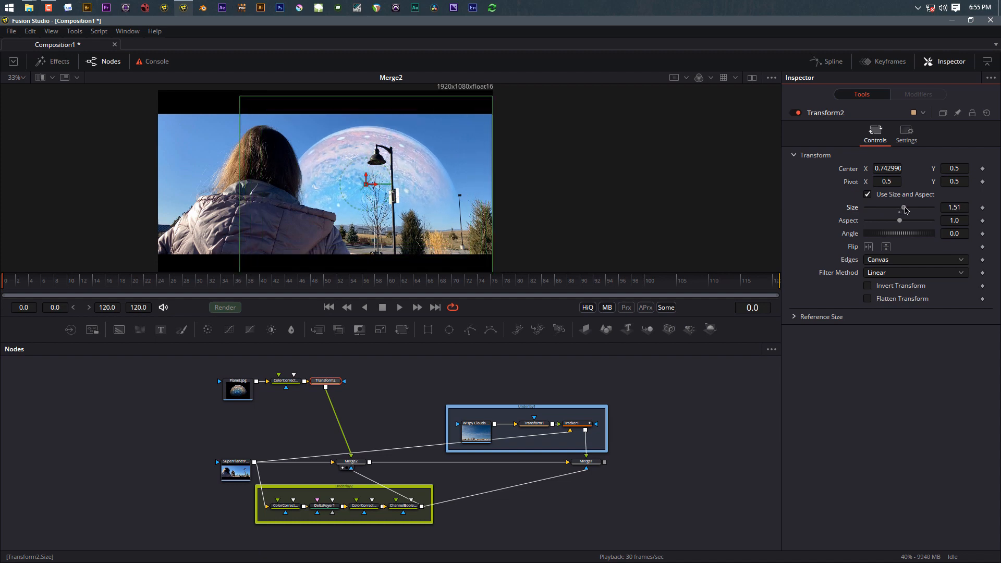
pyautogui.moveTo(367, 177); pyautogui.dragTo(369, 171)
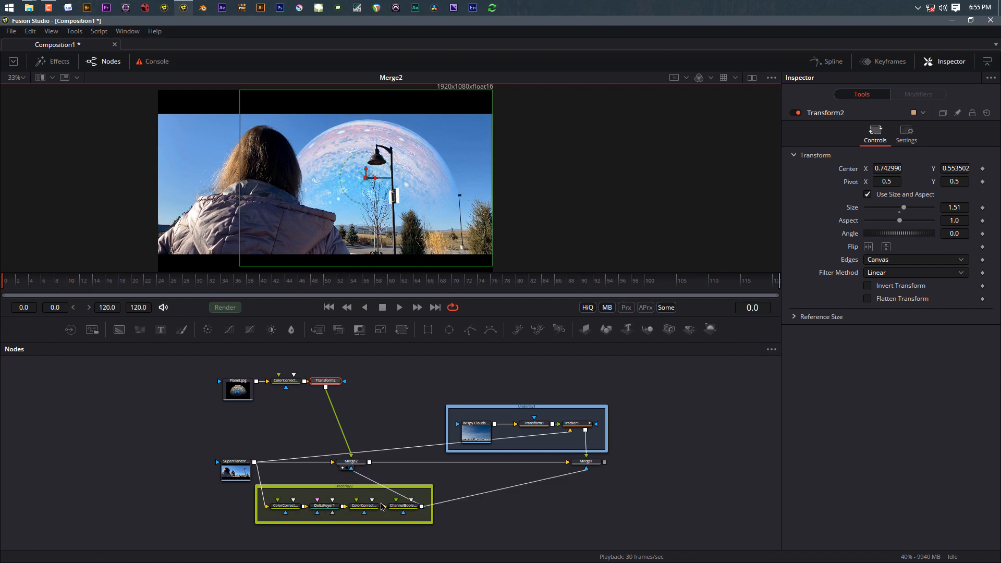
# Step: Fit the whole node graph into view and show Merge1's final composite in the viewer
pyautogui.scroll(3, 322, 490)
pyautogui.moveTo(331, 417); pyautogui.dragTo(323, 343)
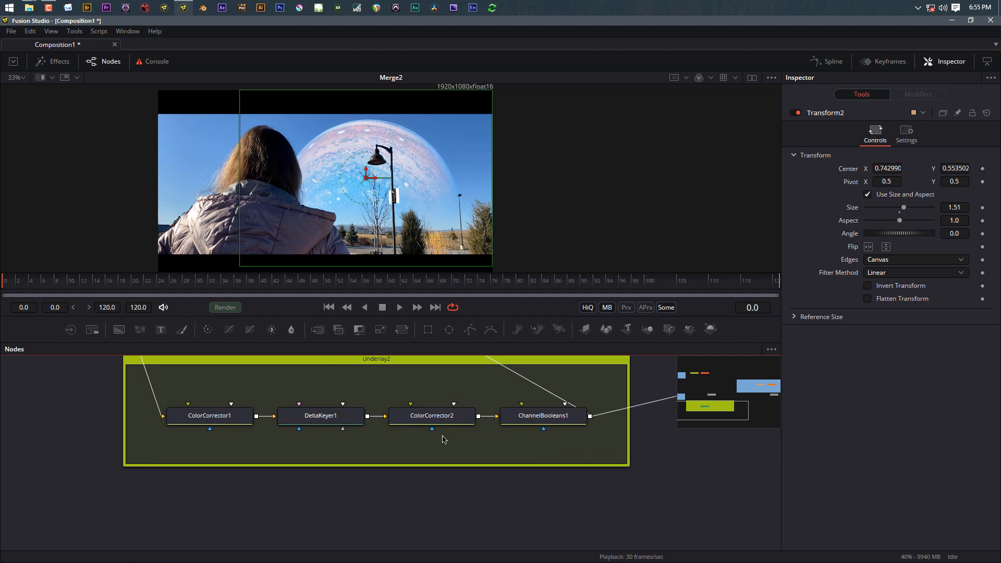
pyautogui.scroll(-1, 444, 439)
pyautogui.moveTo(433, 486); pyautogui.dragTo(433, 546)
pyautogui.scroll(-2, 433, 544)
pyautogui.scroll(-1, 432, 545)
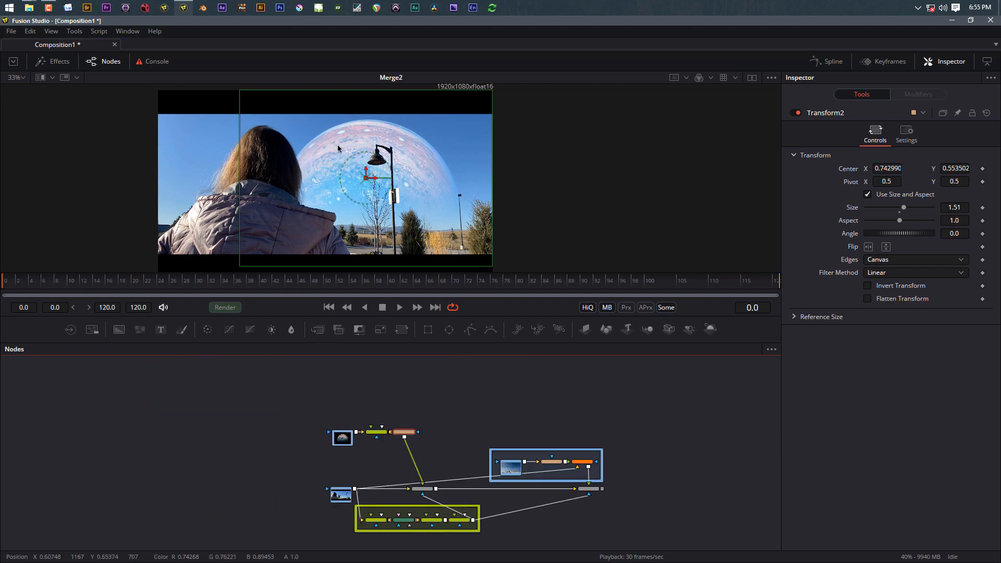
pyautogui.click(409, 388)
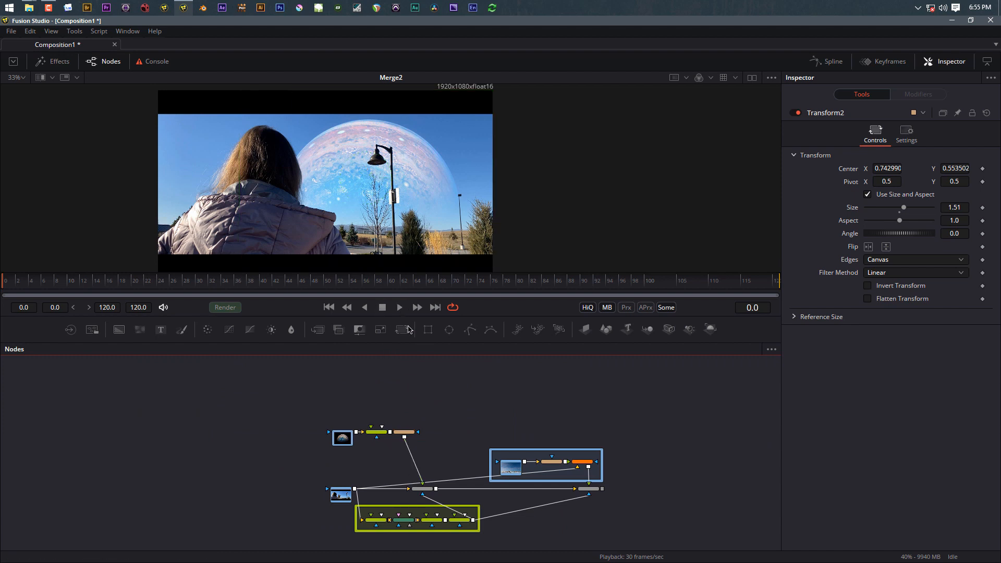
pyautogui.click(592, 490)
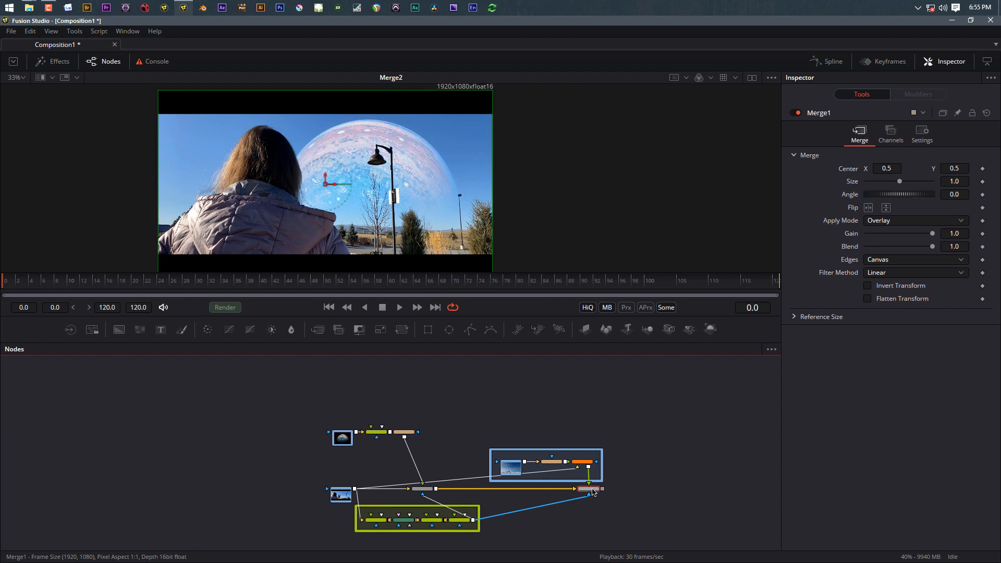
pyautogui.press('1')
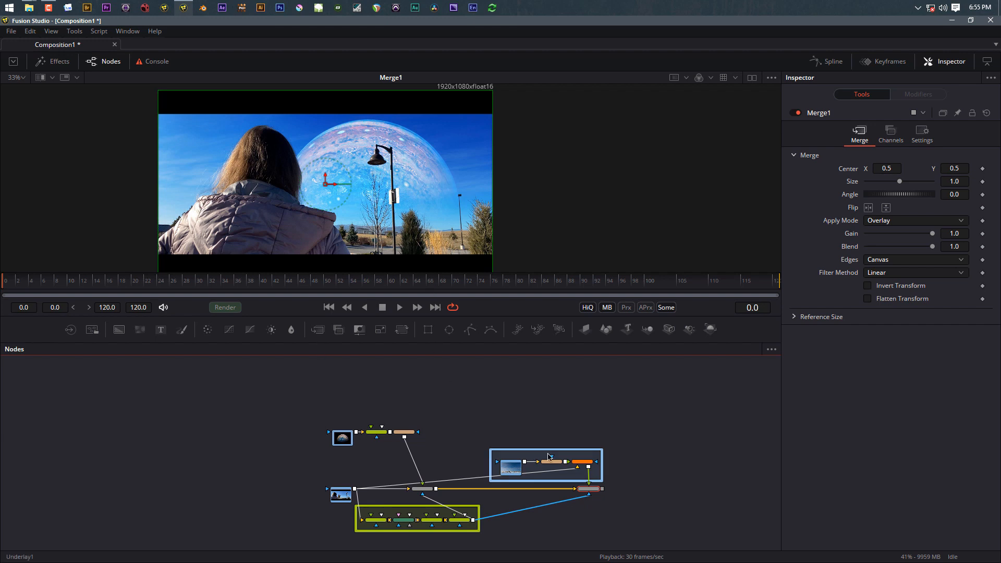
# Step: Paste a copy of Tracker1 and wire it to the plate, Transform2 and Merge2's foreground
pyautogui.scroll(5, 582, 463)
pyautogui.scroll(-2, 583, 463)
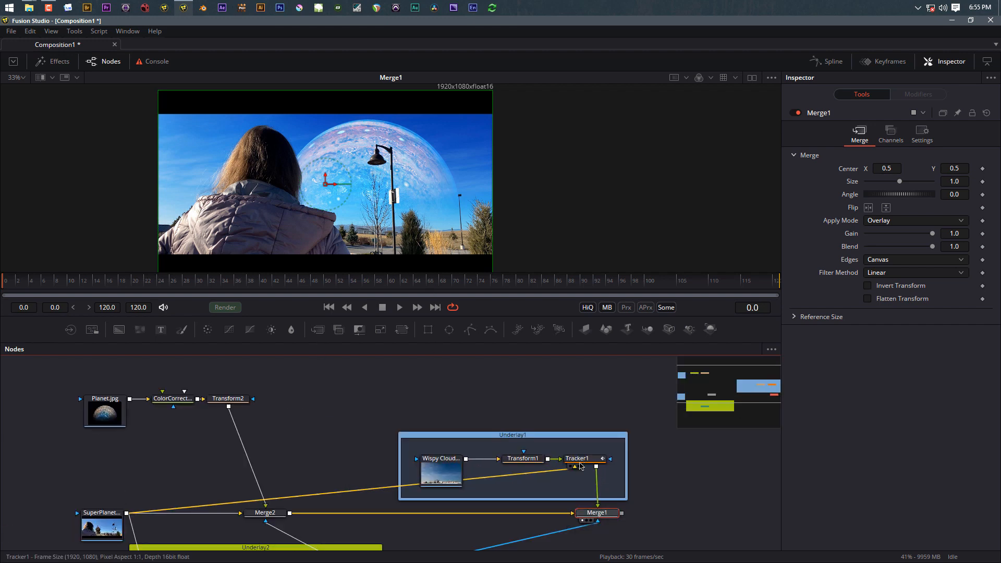
pyautogui.click(581, 464)
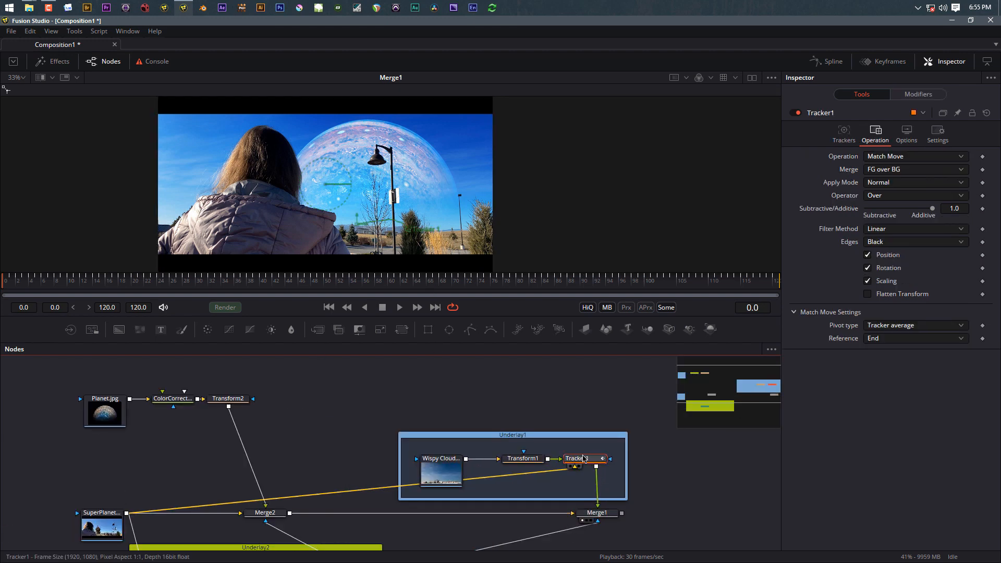
pyautogui.click(291, 440)
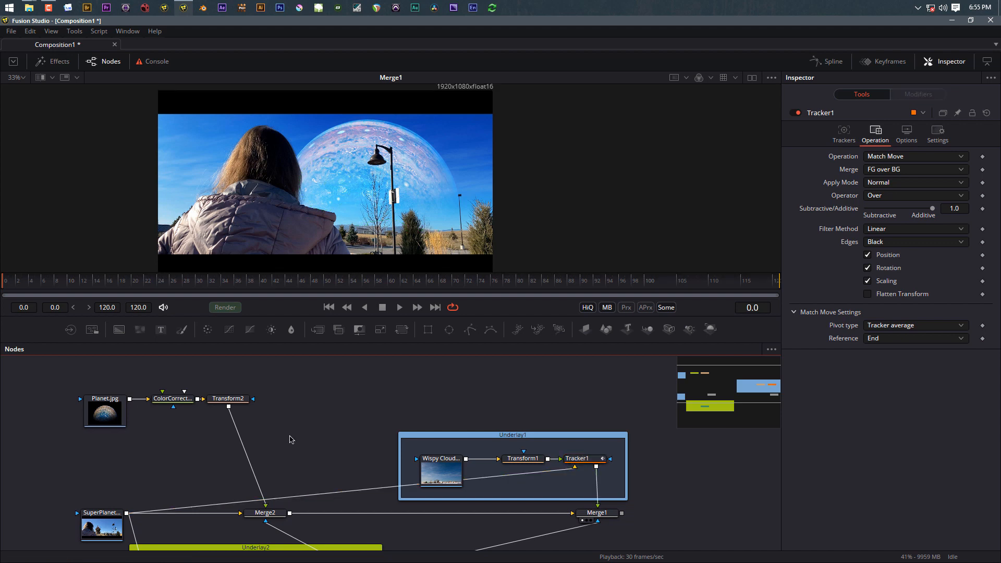
pyautogui.hotkey('ctrl', 'v')
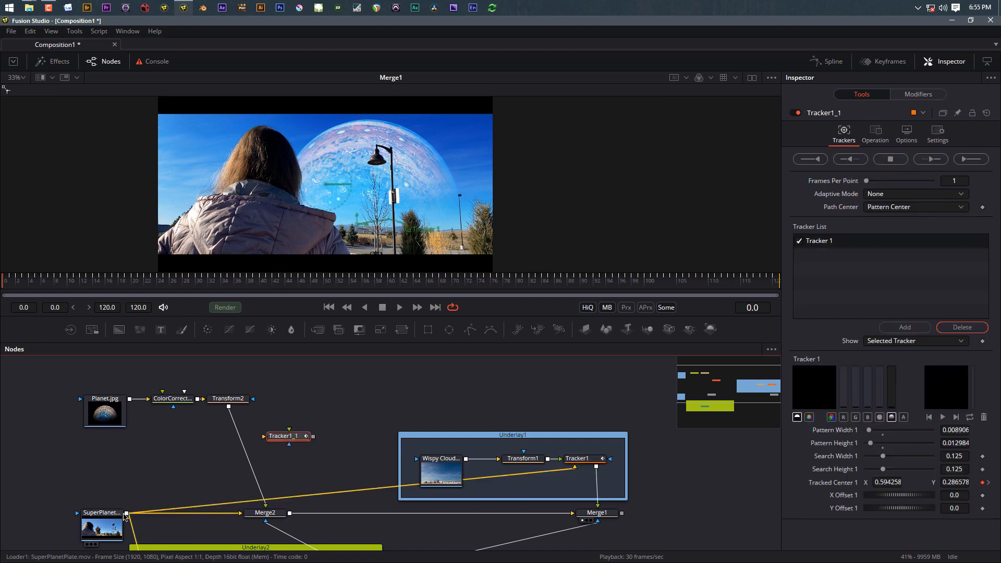
pyautogui.moveTo(127, 513); pyautogui.dragTo(229, 408)
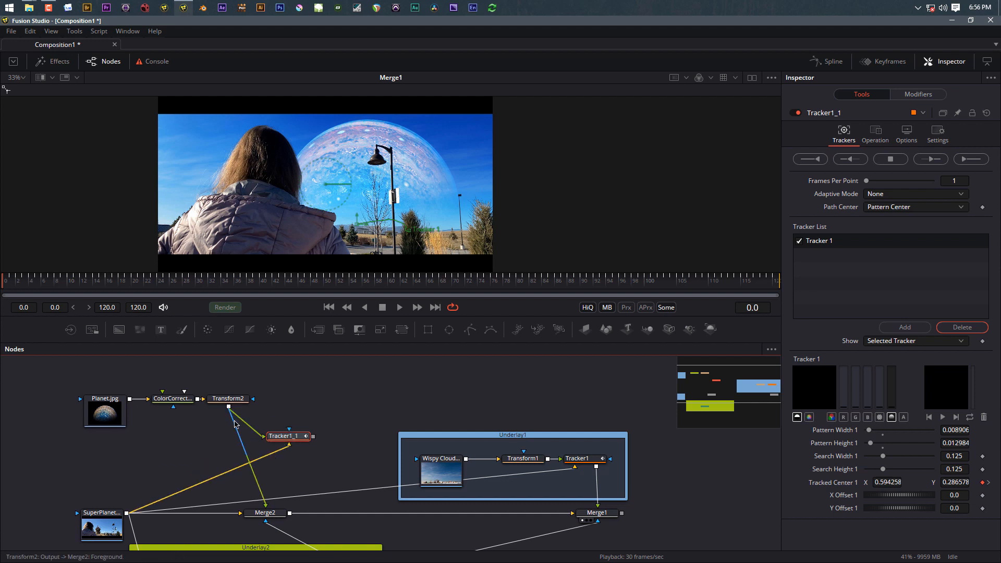
pyautogui.click(262, 497)
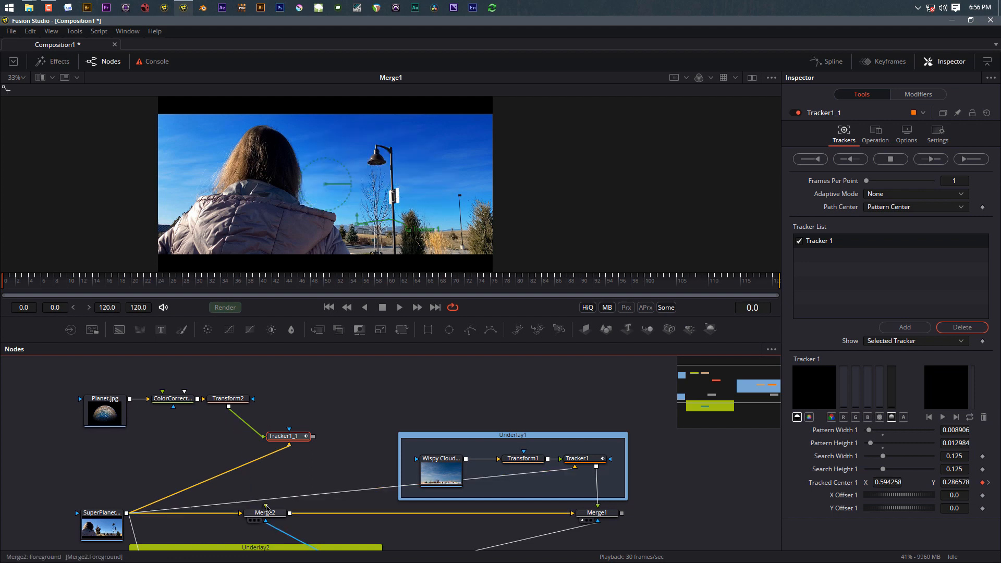
pyautogui.moveTo(265, 506); pyautogui.dragTo(259, 446)
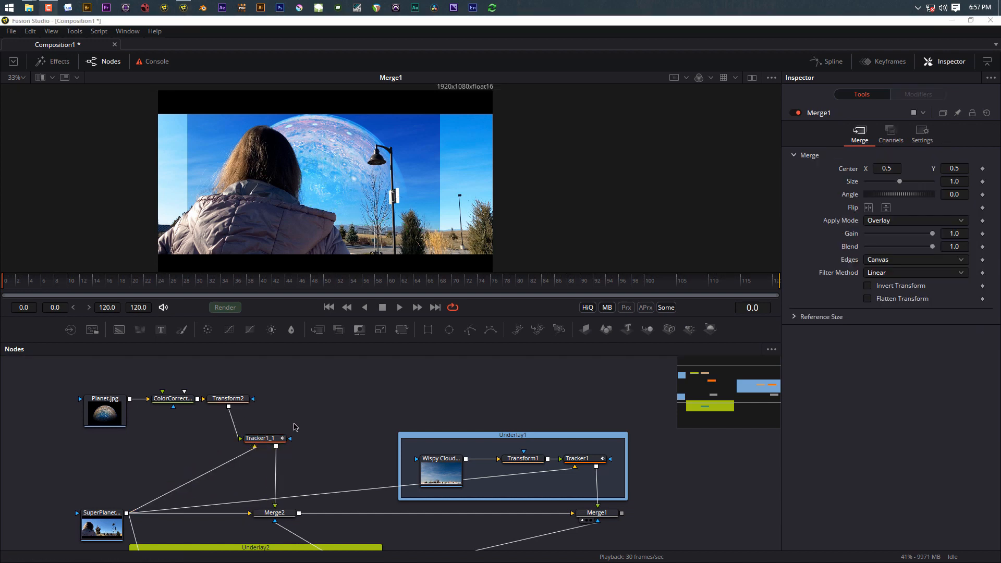
# Step: Arrange ColorCorrector3, Transform2 and Tracker1_1 in one row with Planet.jpg above
pyautogui.moveTo(54, 374); pyautogui.dragTo(252, 442)
pyautogui.moveTo(228, 402); pyautogui.dragTo(224, 381)
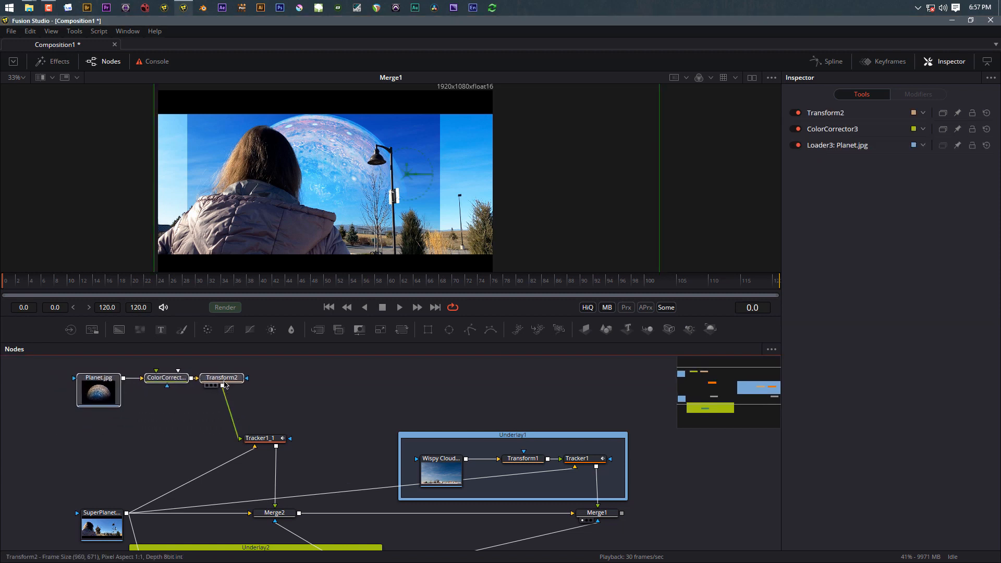
pyautogui.moveTo(267, 442); pyautogui.dragTo(294, 381)
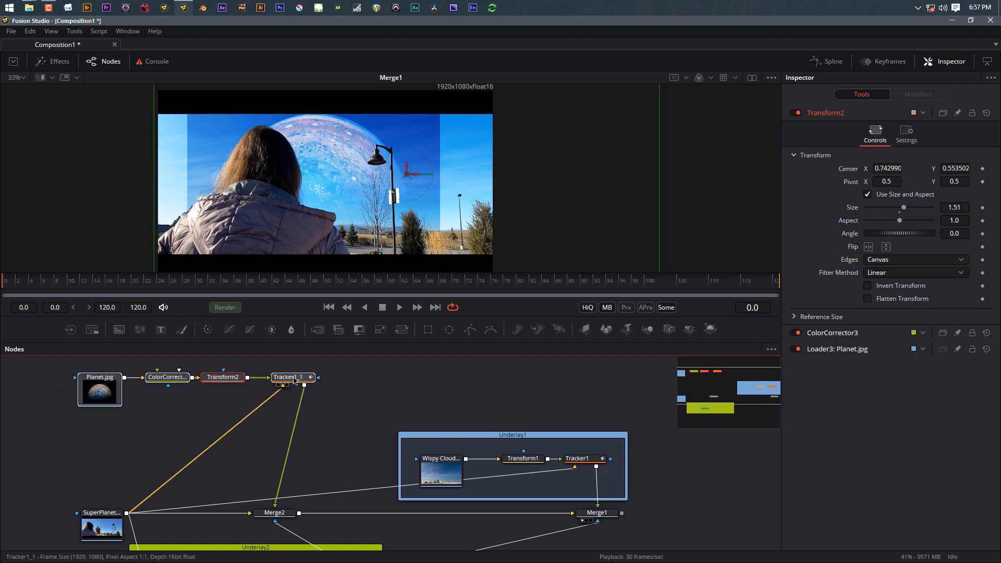
pyautogui.moveTo(113, 402); pyautogui.dragTo(111, 370)
pyautogui.moveTo(116, 453); pyautogui.dragTo(123, 505)
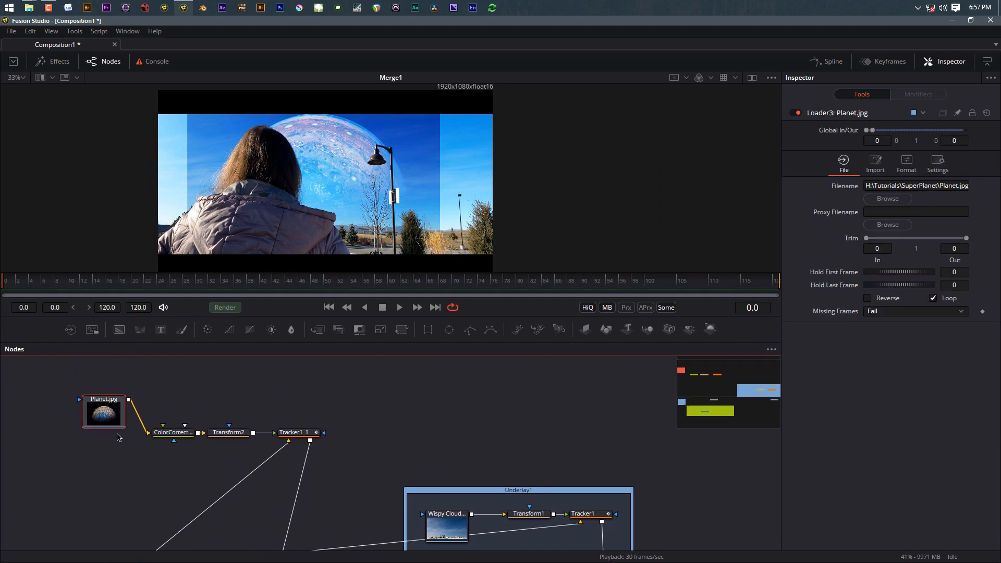
pyautogui.moveTo(104, 415); pyautogui.dragTo(109, 398)
pyautogui.click(76, 503)
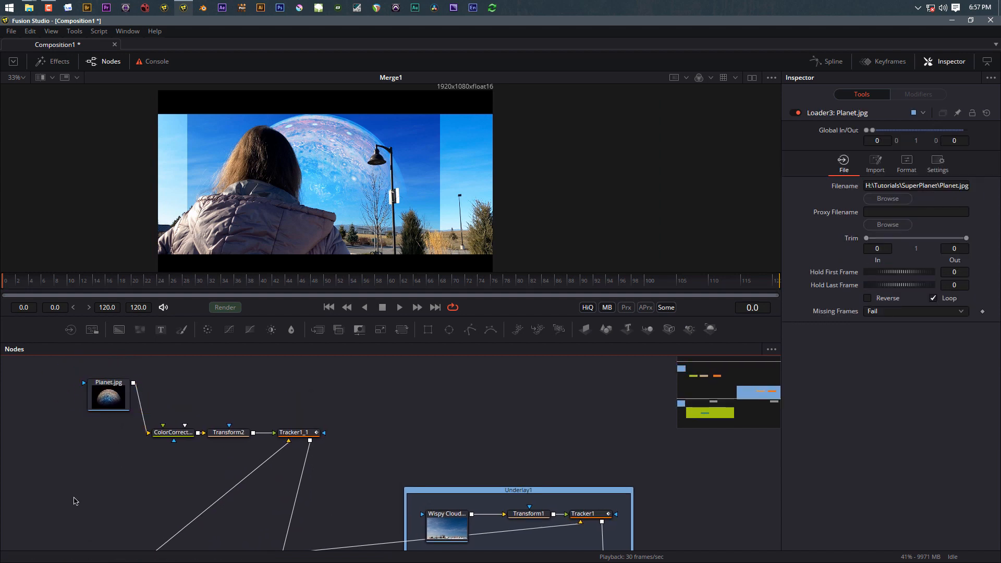
# Step: Add a black Background1 node and merge Planet.jpg over it, creating Merge3
pyautogui.hotkey('shift', 'space')
pyautogui.write('bac')
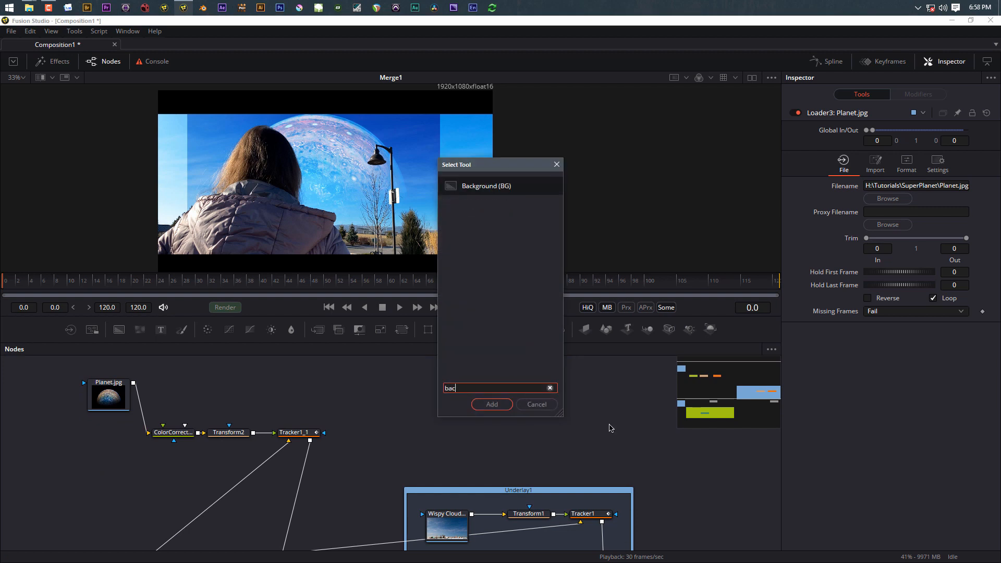
pyautogui.click(492, 405)
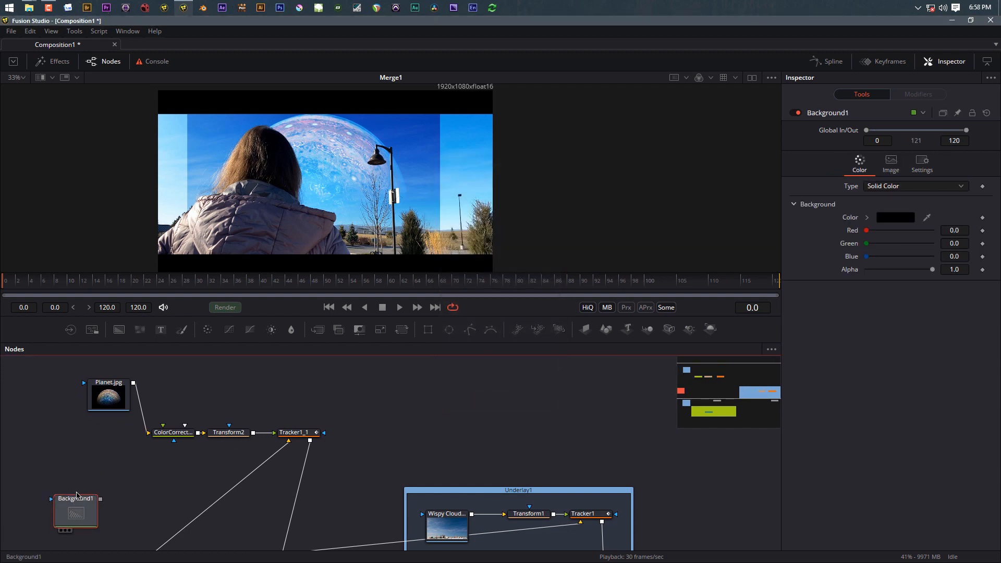
pyautogui.moveTo(76, 517); pyautogui.dragTo(94, 457)
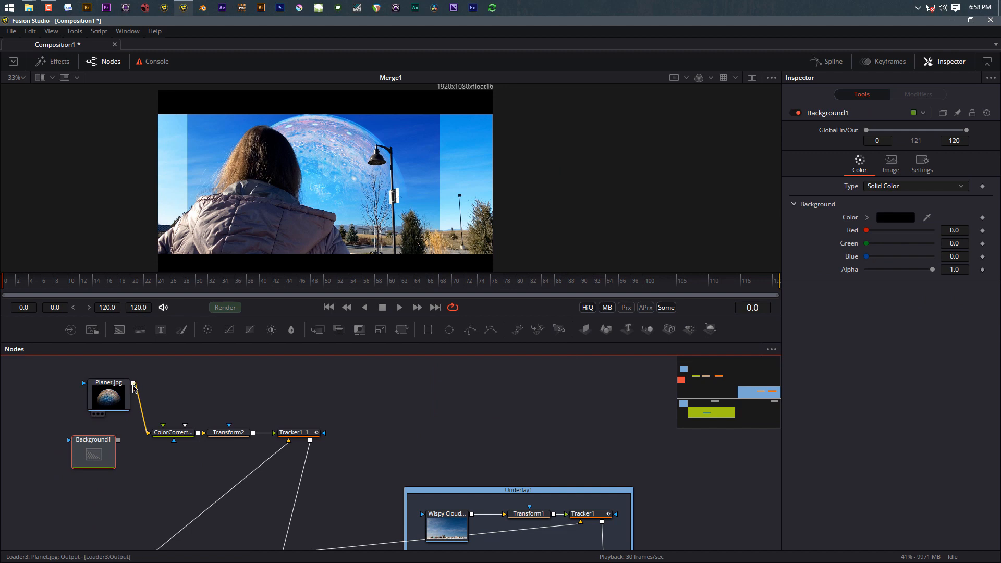
pyautogui.moveTo(133, 383); pyautogui.dragTo(119, 441)
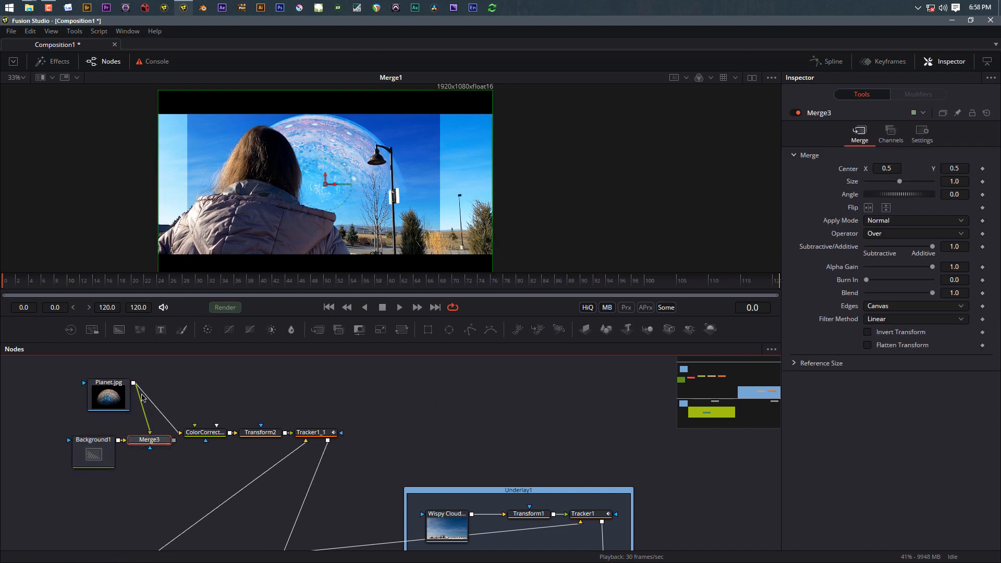
# Step: Feed Merge3 into ColorCorrector3, align the new nodes, and check the last and first frames
pyautogui.click(175, 429)
pyautogui.moveTo(178, 436); pyautogui.dragTo(174, 440)
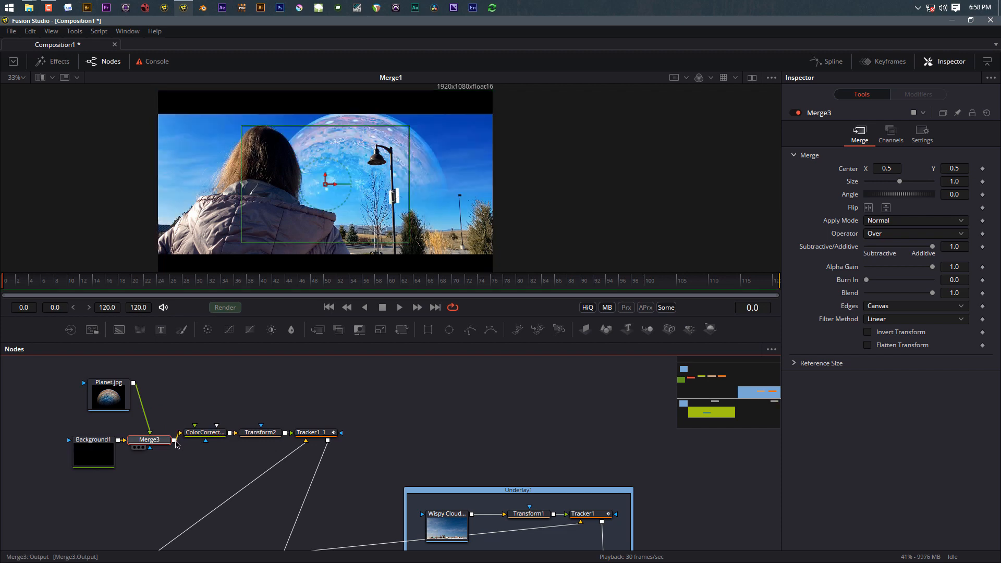
pyautogui.moveTo(172, 495); pyautogui.dragTo(63, 375)
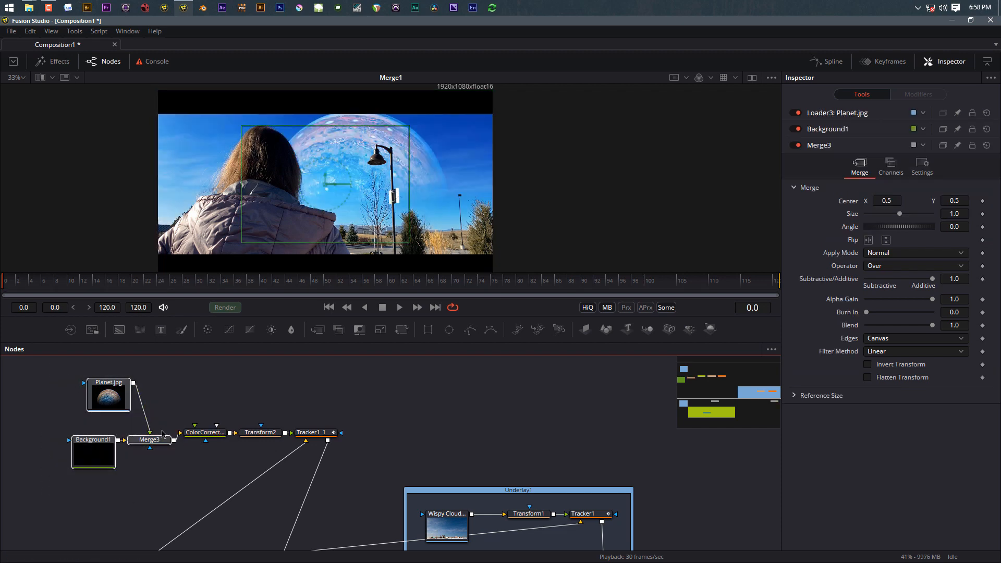
pyautogui.moveTo(149, 439); pyautogui.dragTo(143, 432)
pyautogui.click(167, 471)
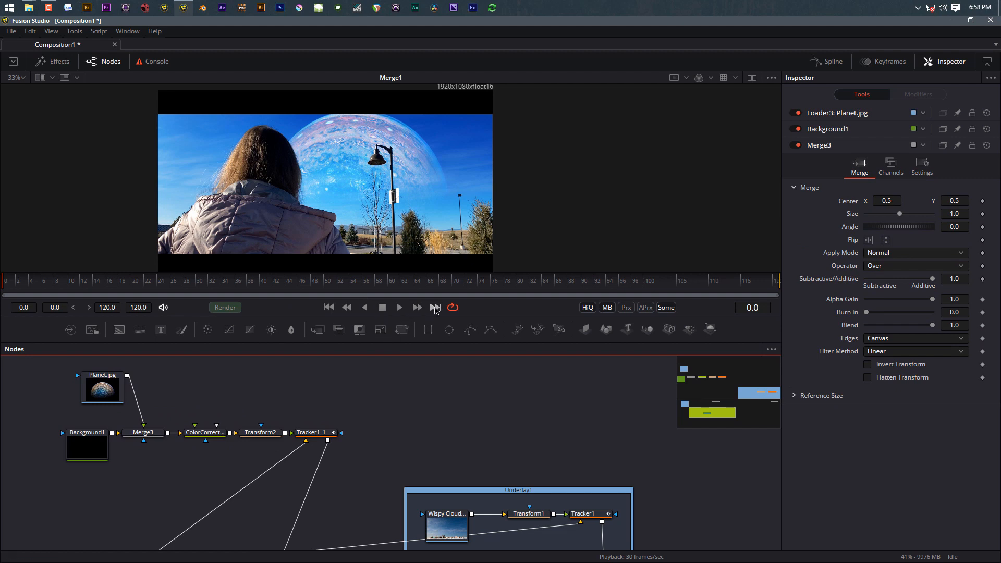
pyautogui.click(436, 308)
pyautogui.click(329, 308)
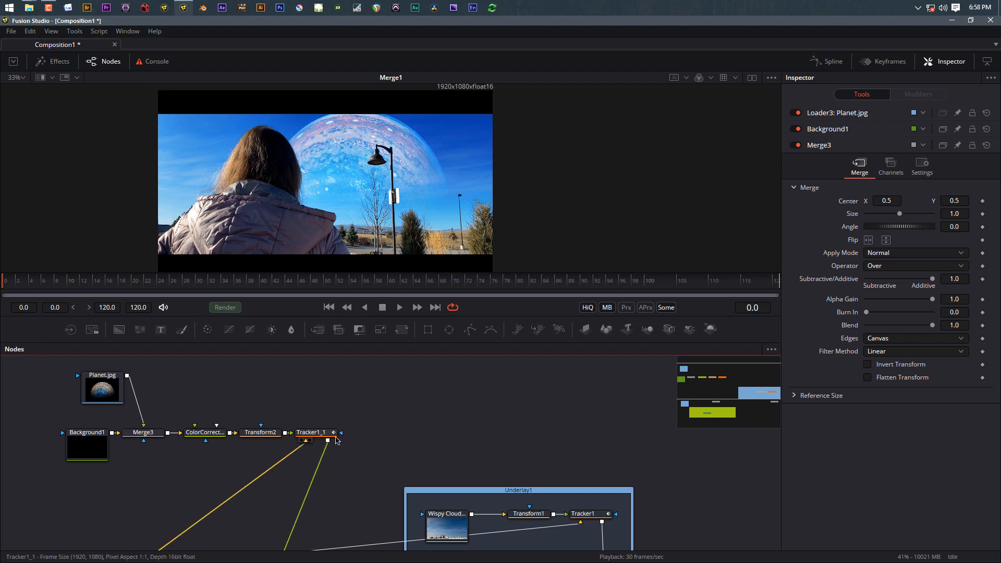
# Step: Move Merge2, Merge1 and the Underlay1 group right, place Planet.jpg above Merge3, and select the planet chain
pyautogui.scroll(-3, 354, 456)
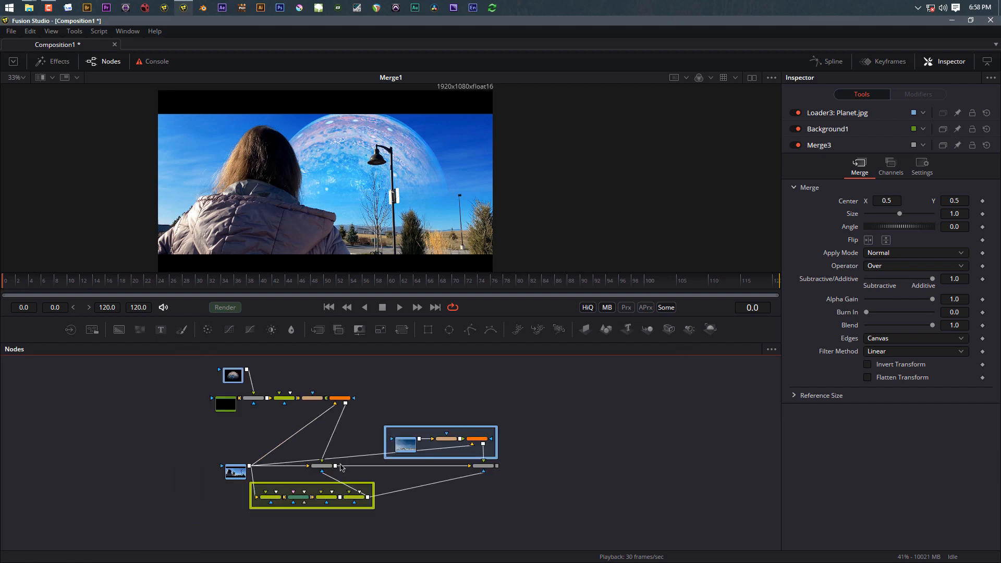
pyautogui.moveTo(330, 466); pyautogui.dragTo(400, 470)
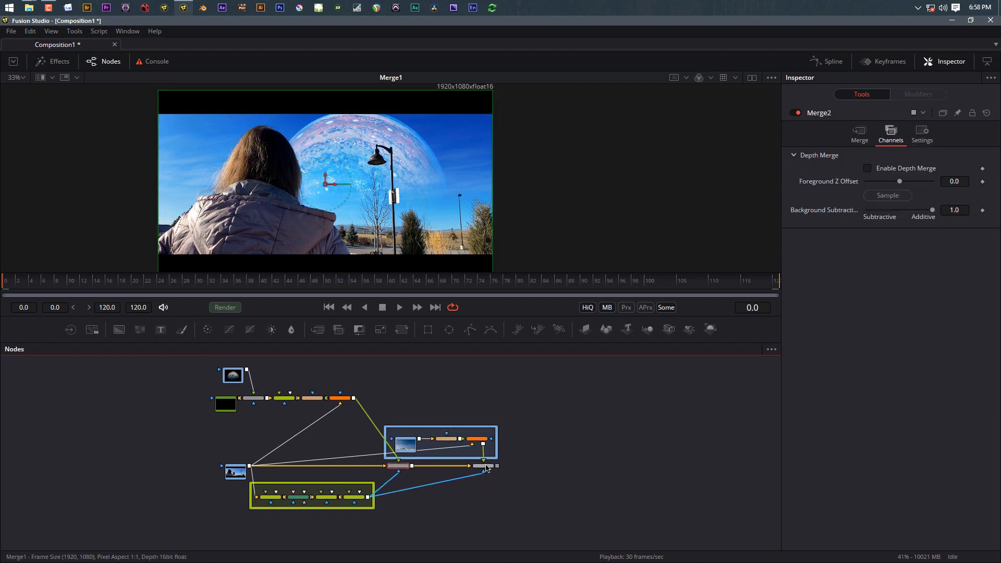
pyautogui.moveTo(487, 468); pyautogui.dragTo(540, 468)
pyautogui.moveTo(448, 431); pyautogui.dragTo(472, 426)
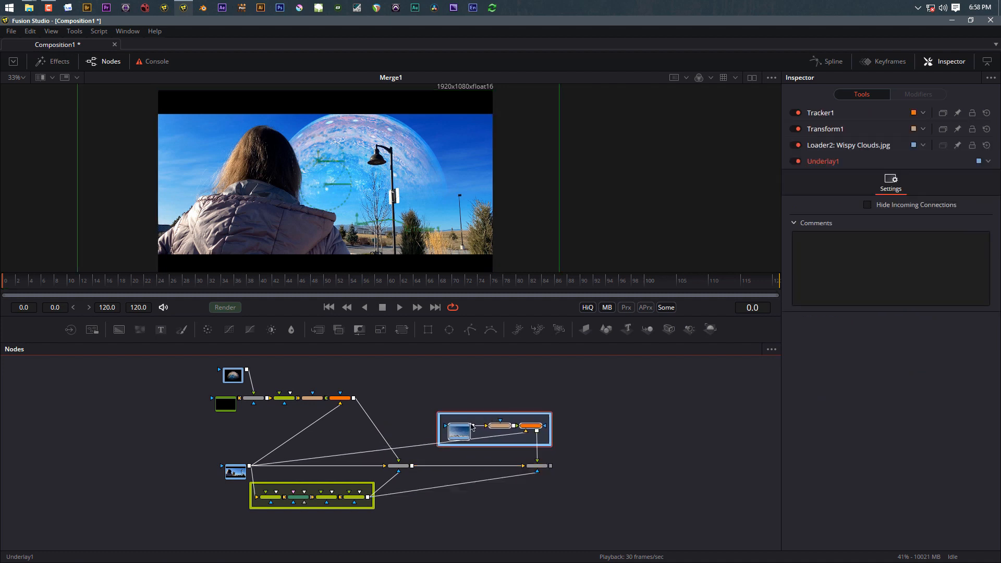
pyautogui.moveTo(234, 376); pyautogui.dragTo(254, 375)
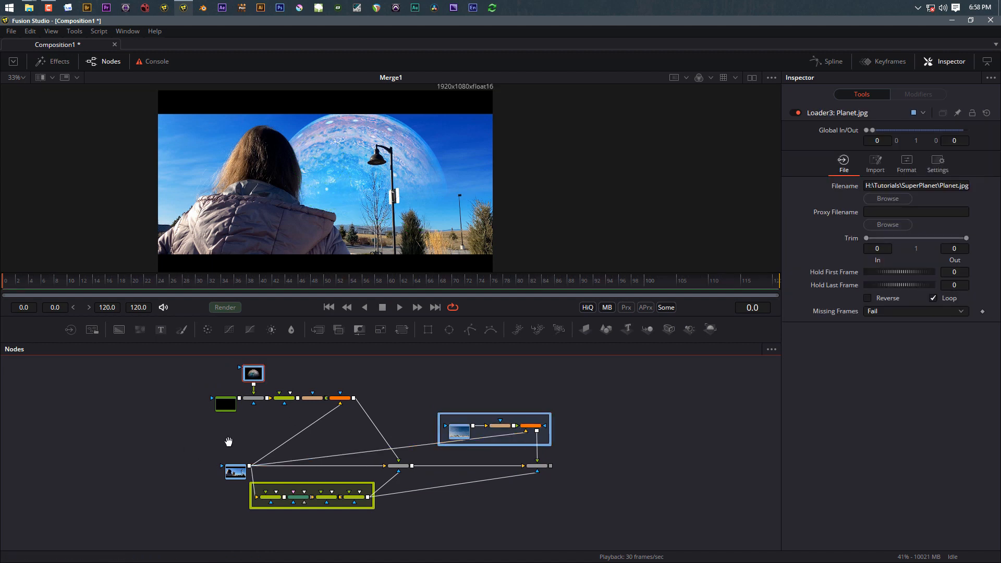
pyautogui.moveTo(228, 442); pyautogui.dragTo(227, 470)
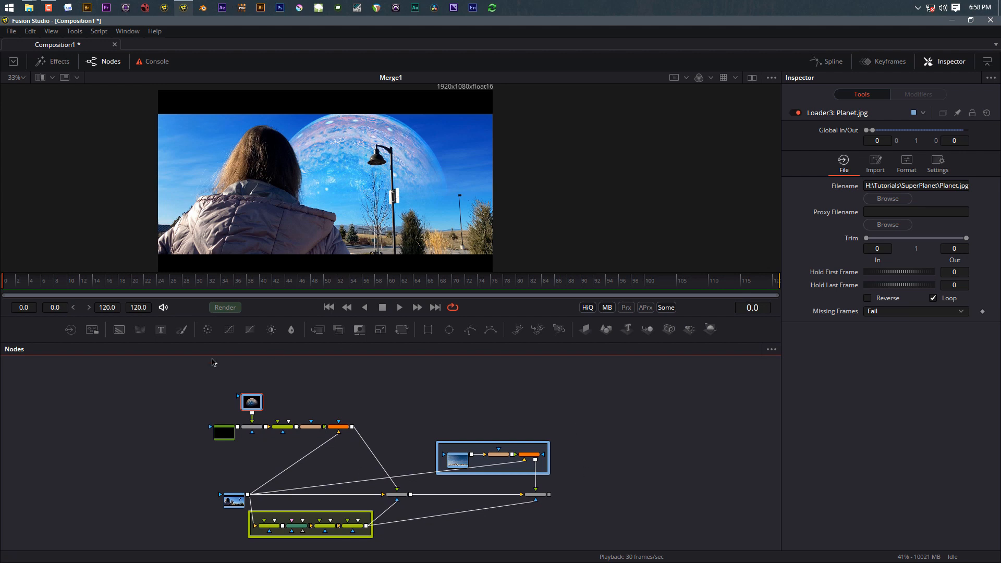
pyautogui.moveTo(176, 381); pyautogui.dragTo(367, 465)
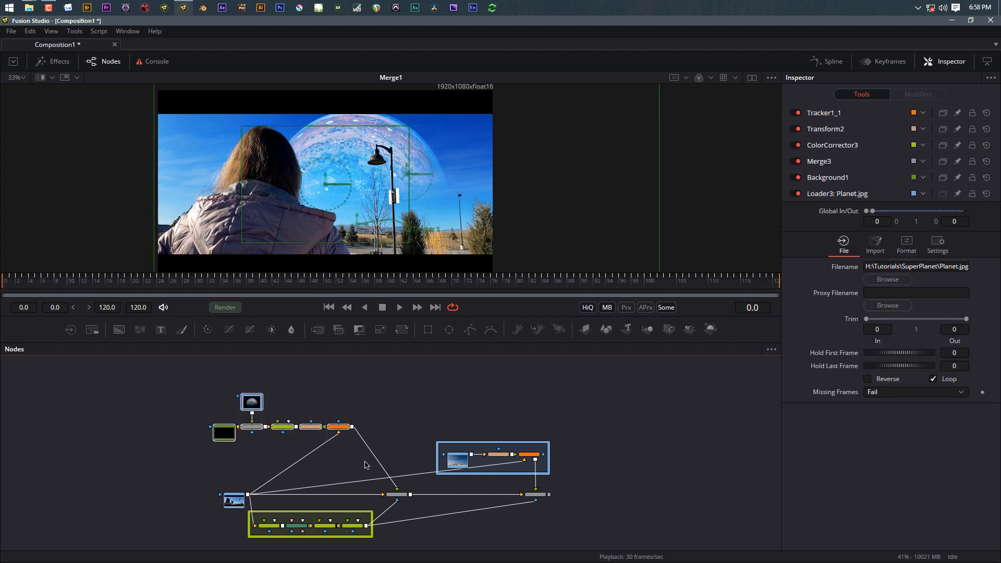
# Step: Wrap the selected planet chain in an Underlay3 box, enlarge it, and colour it Orange
pyautogui.hotkey('shift', 'space')
pyautogui.write('under')
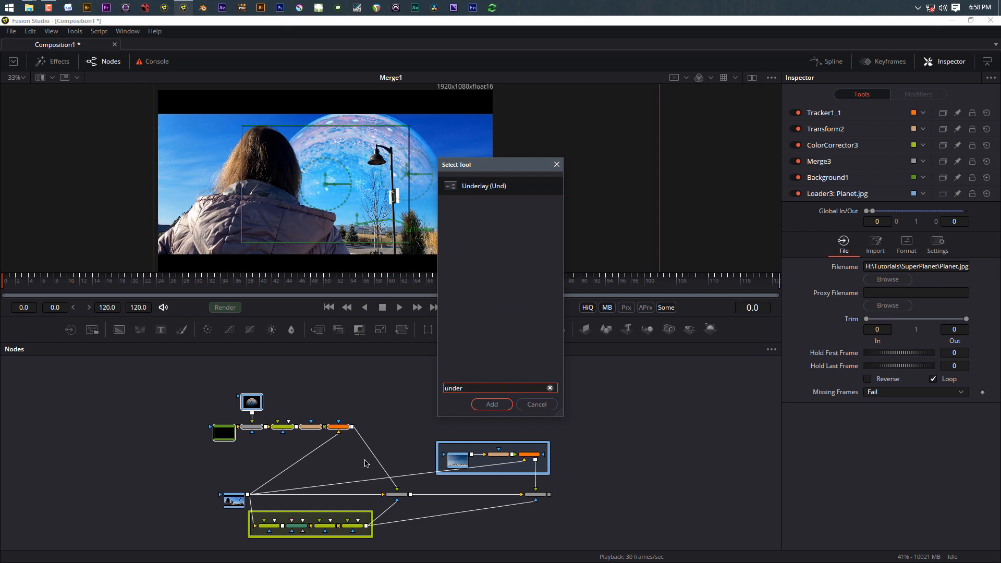
pyautogui.press('Return')
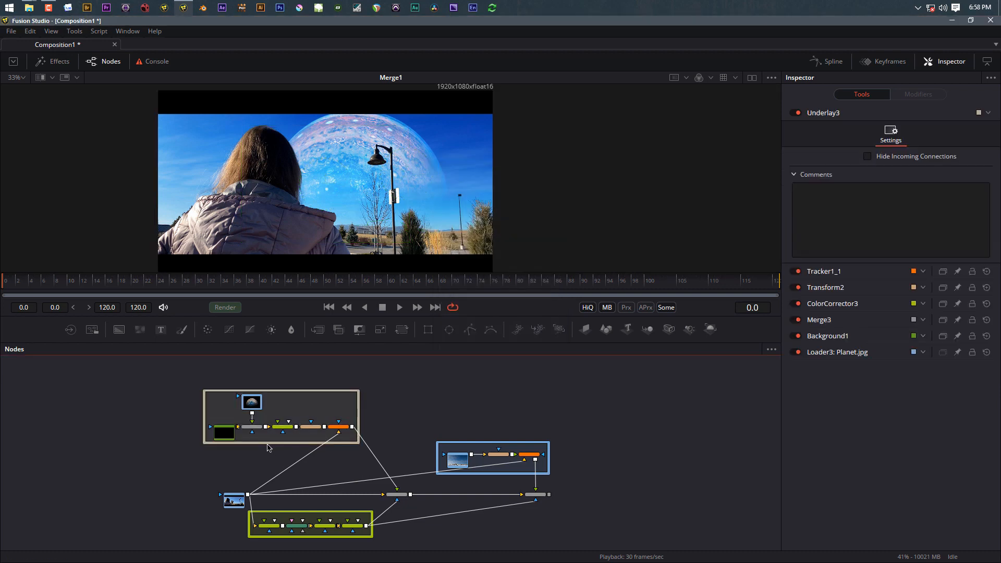
pyautogui.moveTo(268, 444); pyautogui.dragTo(268, 457)
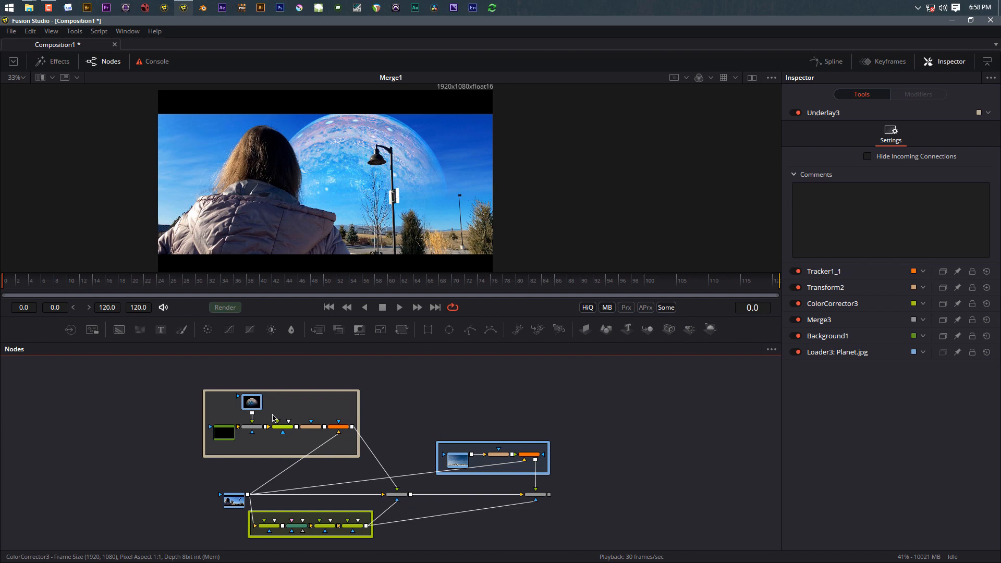
pyautogui.click(291, 391)
pyautogui.click(983, 113)
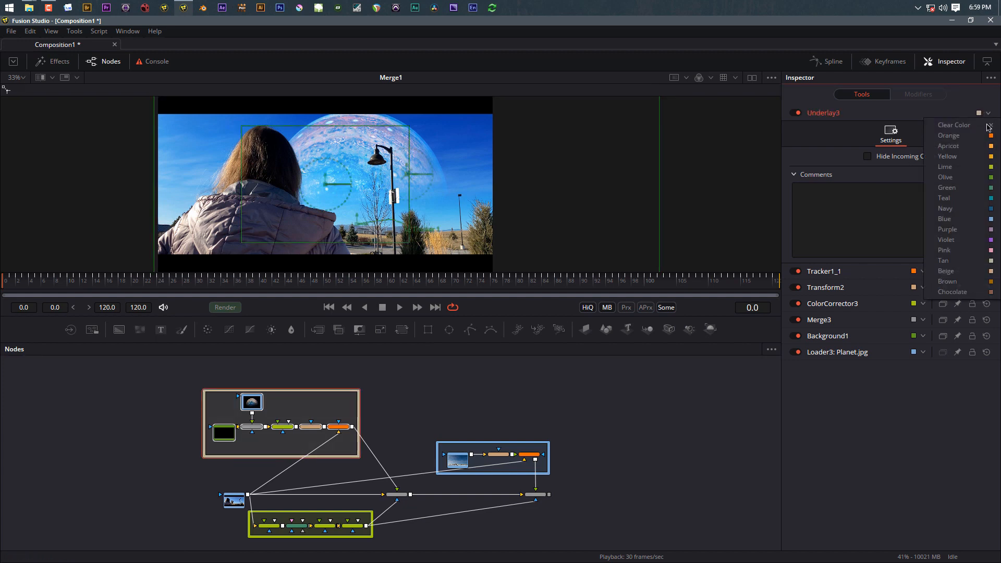
pyautogui.click(987, 136)
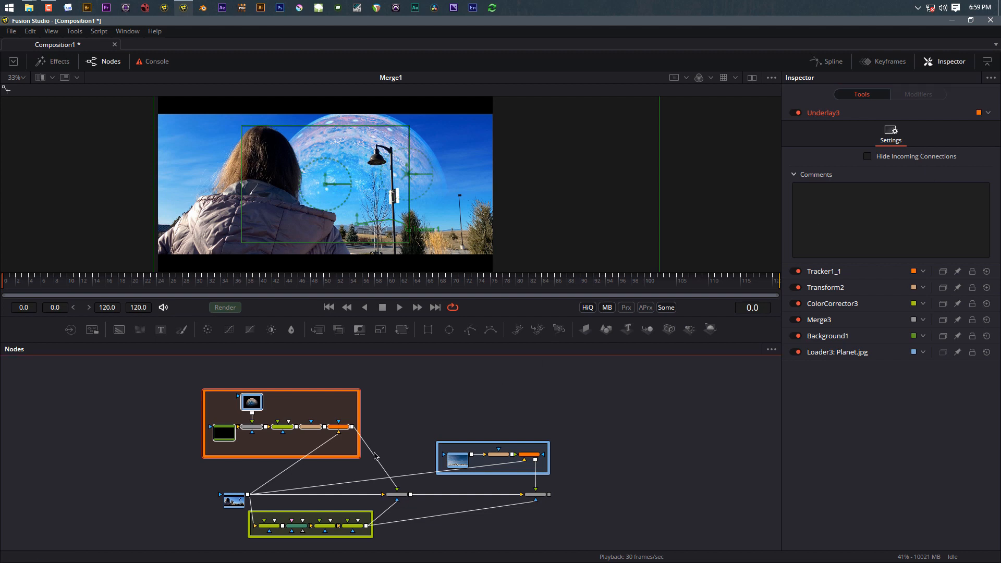
pyautogui.click(410, 432)
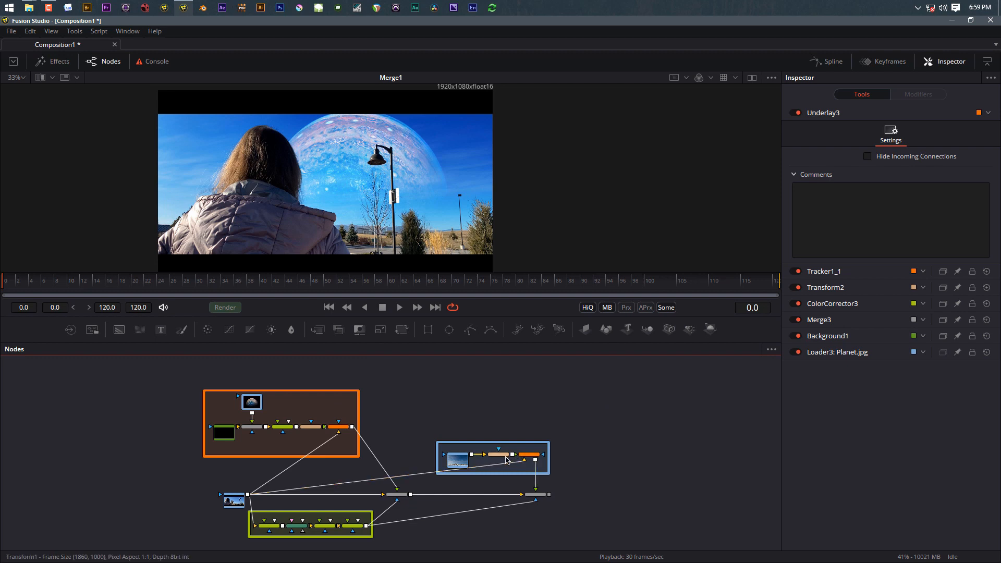
# Step: Animate Transform1's Center so the clouds move right to X 0.541402, Y 0.572591 at the last frame
pyautogui.scroll(3, 506, 459)
pyautogui.click(505, 451)
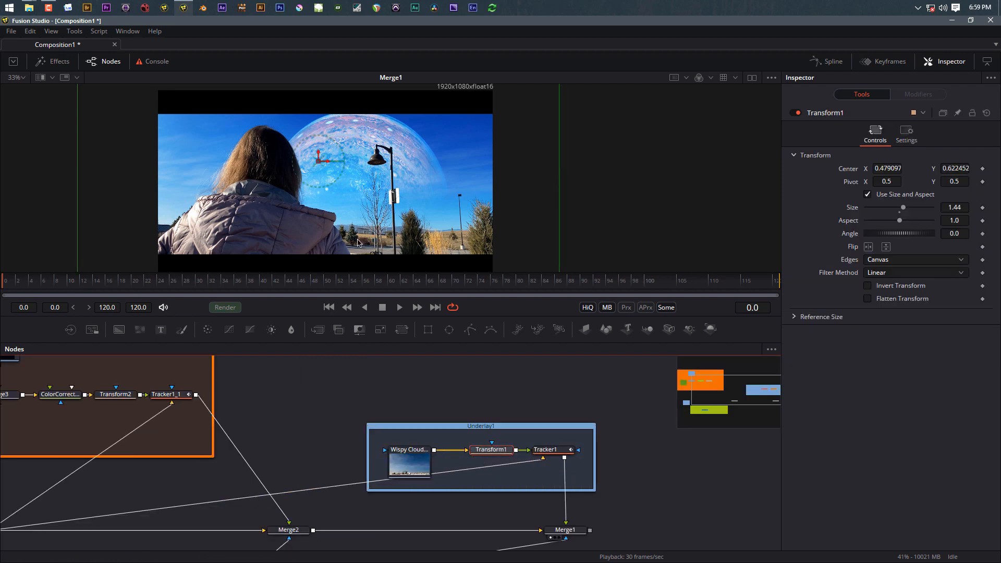
pyautogui.moveTo(319, 163)
pyautogui.mouseDown()
pyautogui.moveTo(324, 152)
pyautogui.moveTo(342, 176)
pyautogui.moveTo(357, 171)
pyautogui.moveTo(314, 172)
pyautogui.mouseUp()
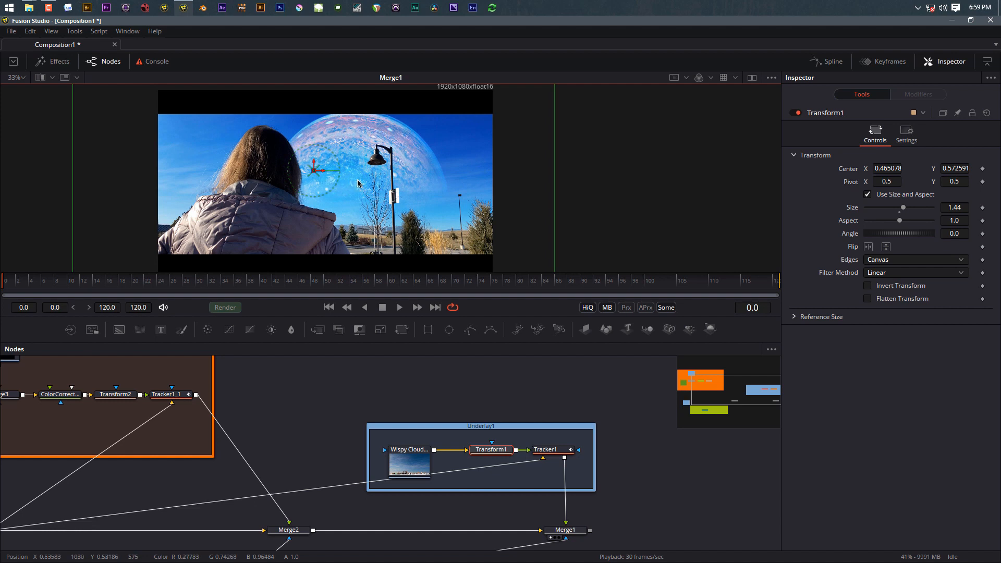
pyautogui.rightClick(850, 173)
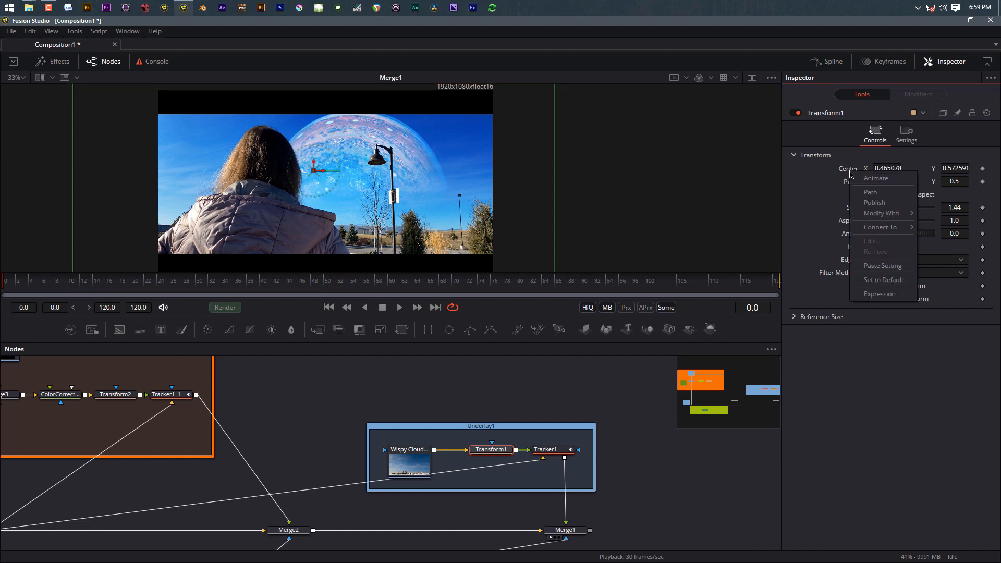
pyautogui.click(875, 178)
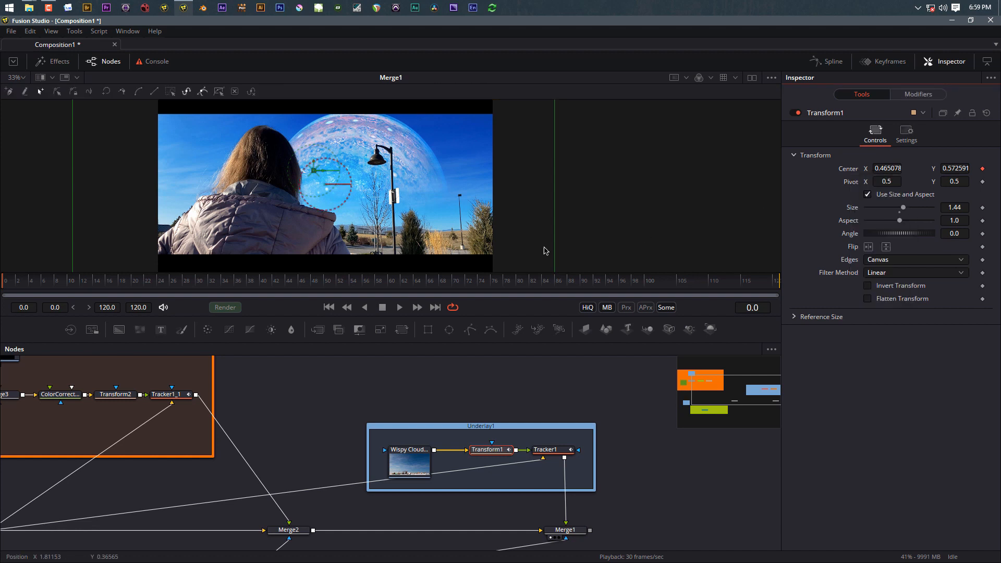
pyautogui.click(435, 308)
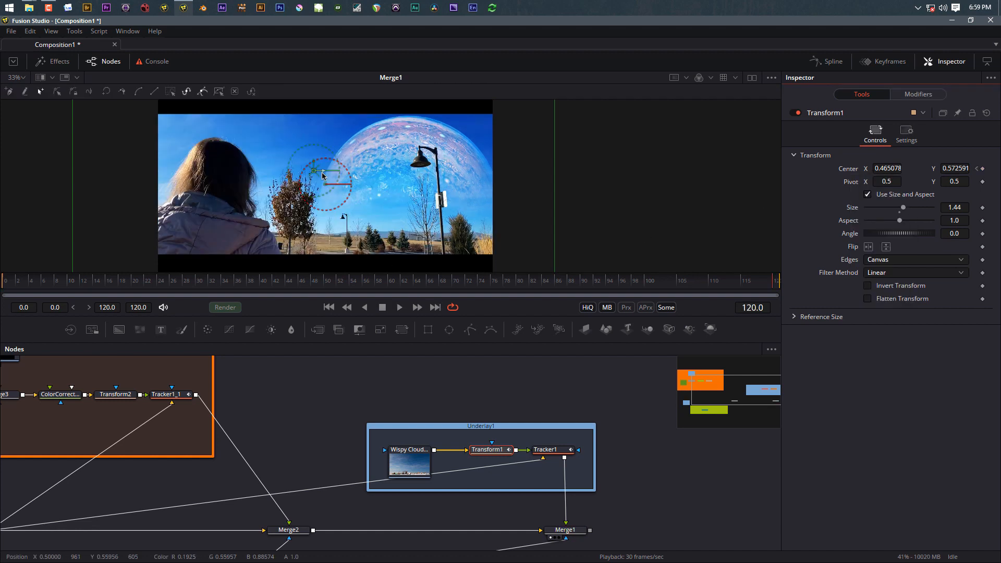
pyautogui.moveTo(322, 173); pyautogui.dragTo(349, 170)
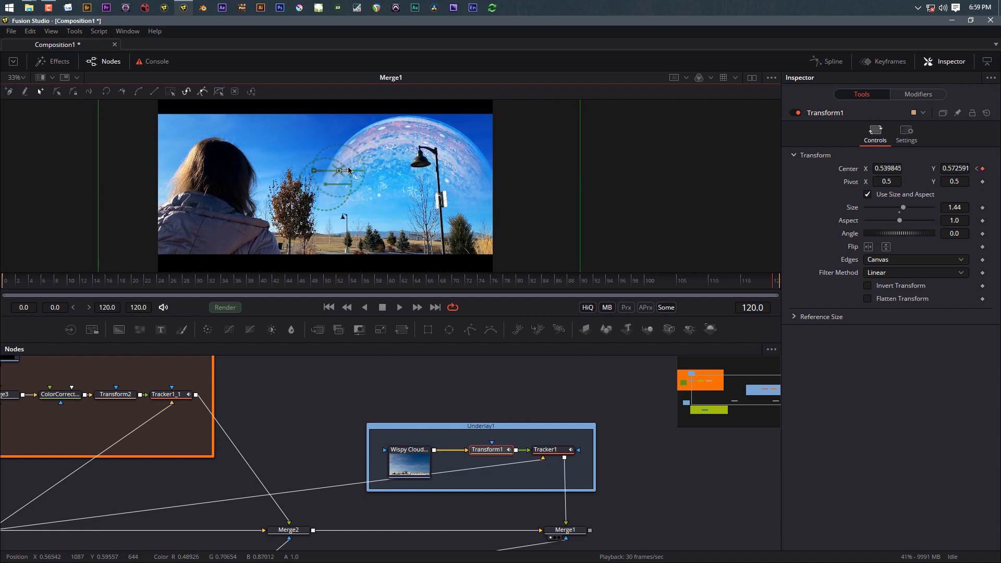
# Step: Turn on Motion Blur for Transform1, Tracker1 and Tracker1_1 at quality 2 and shutter angle 180
pyautogui.click(907, 134)
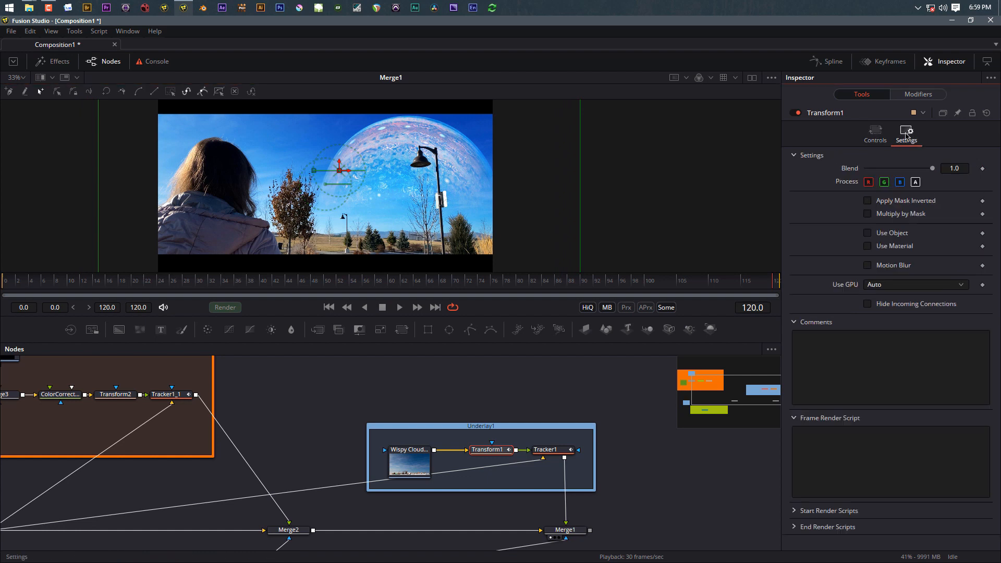
pyautogui.click(868, 266)
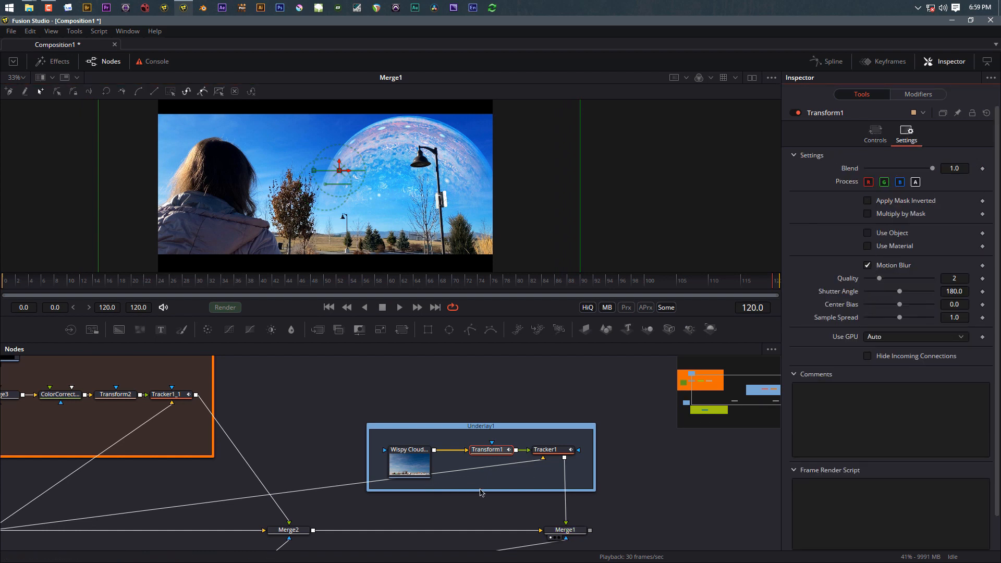
pyautogui.click(557, 451)
pyautogui.click(937, 134)
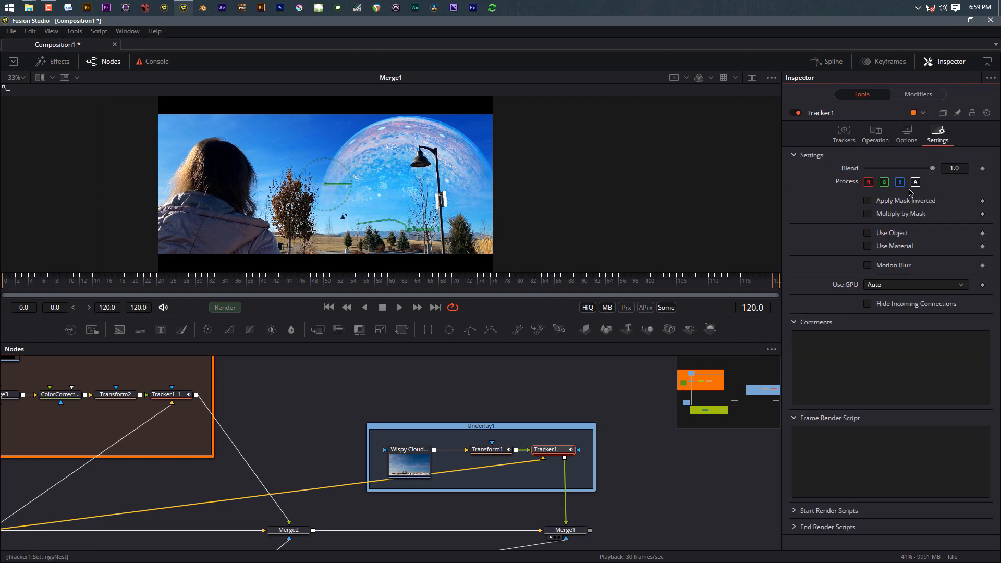
pyautogui.click(868, 266)
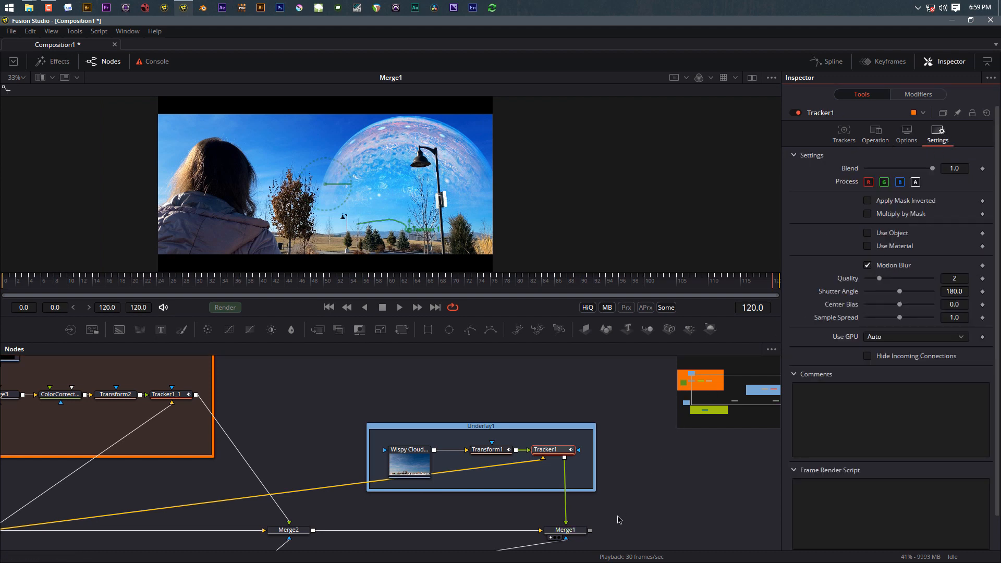
pyautogui.moveTo(296, 432); pyautogui.dragTo(484, 430)
pyautogui.click(359, 392)
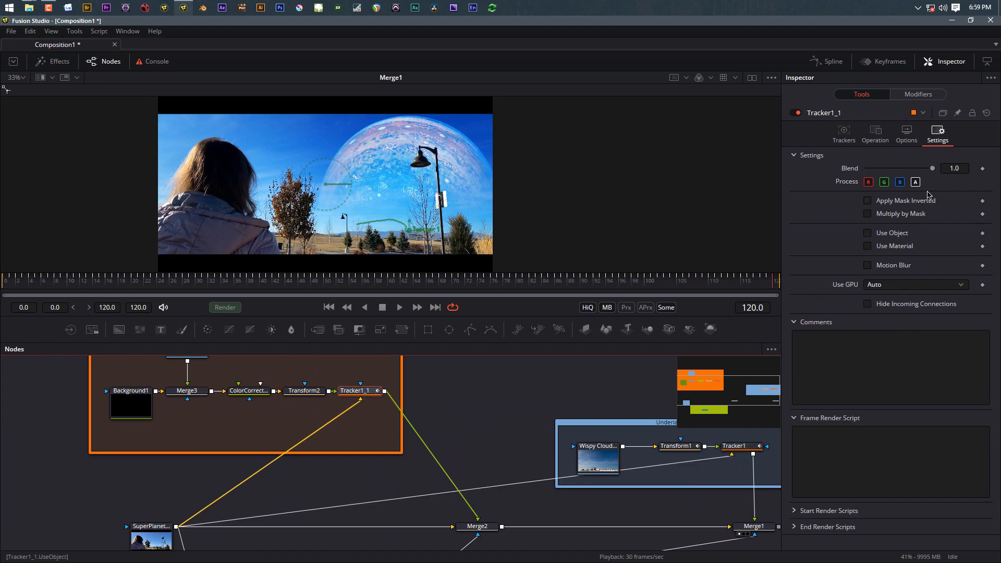
pyautogui.click(868, 266)
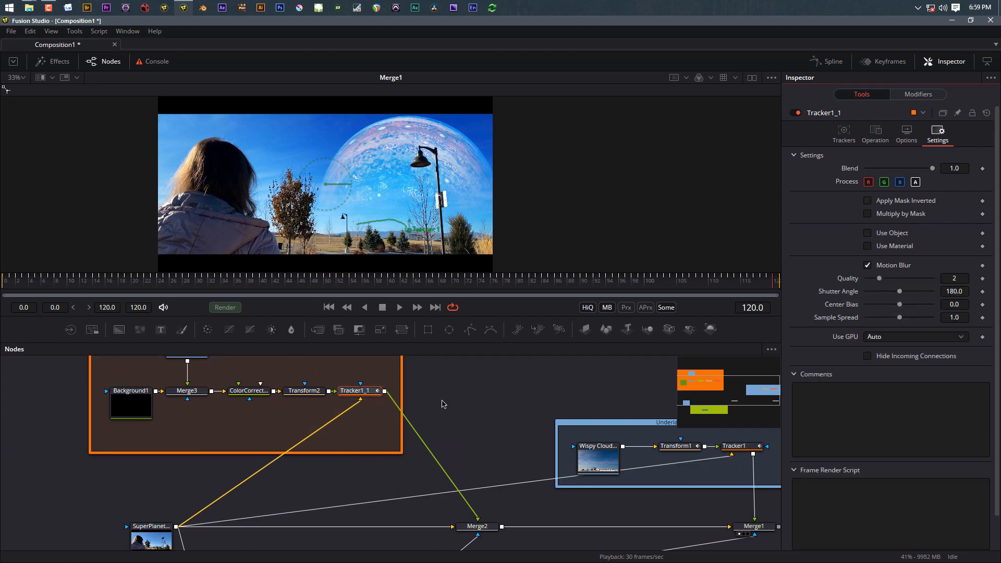
pyautogui.moveTo(444, 406); pyautogui.dragTo(334, 432)
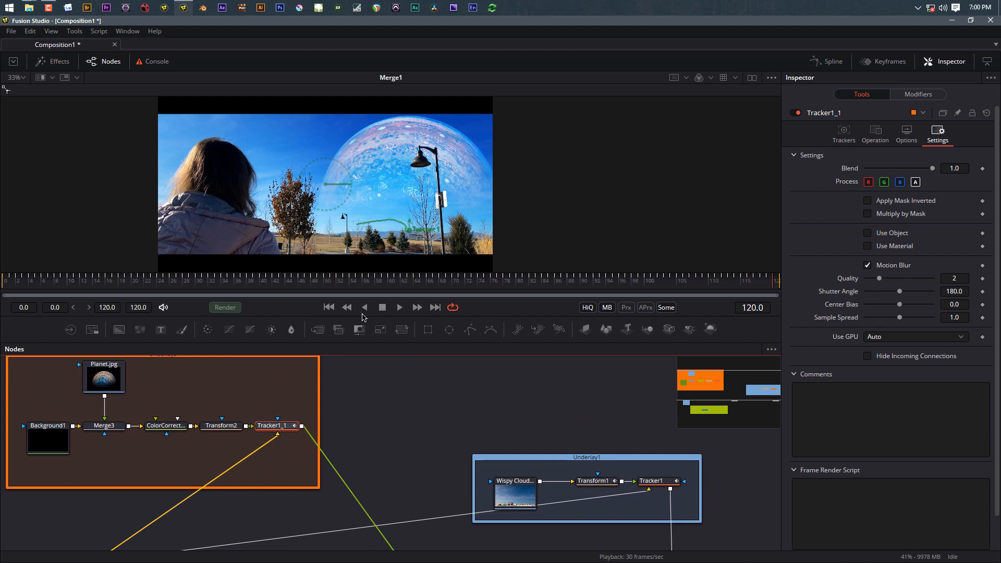
# Step: Enlarge the image preview and fit the whole frame into it
pyautogui.click(441, 415)
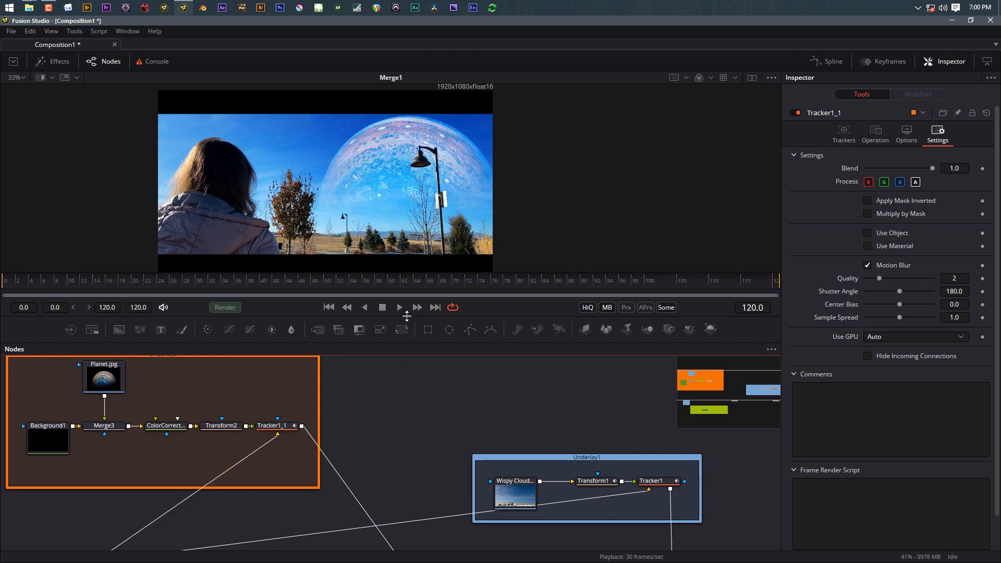
pyautogui.moveTo(407, 315); pyautogui.dragTo(410, 501)
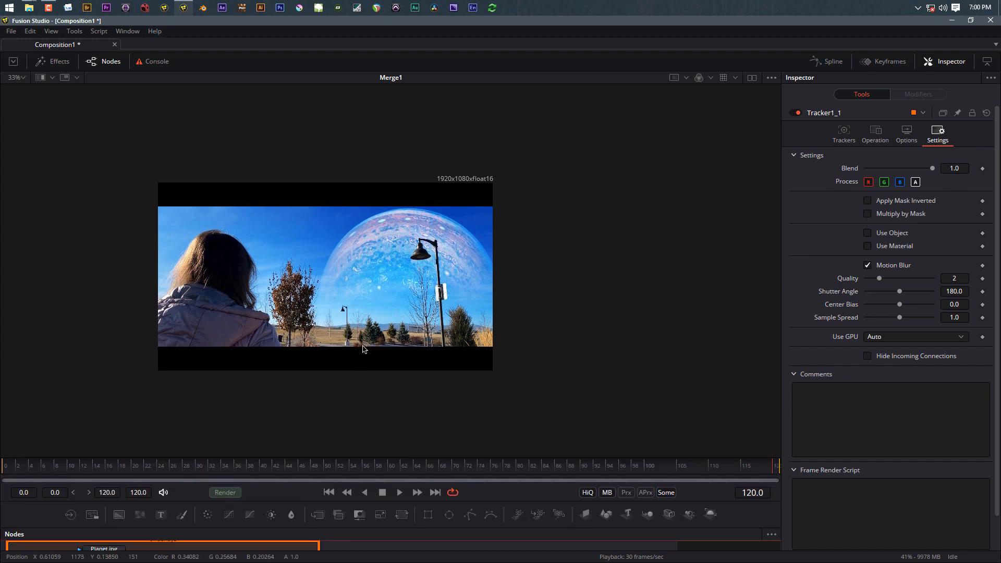
pyautogui.click(375, 386)
pyautogui.hotkey('ctrl', 'f')
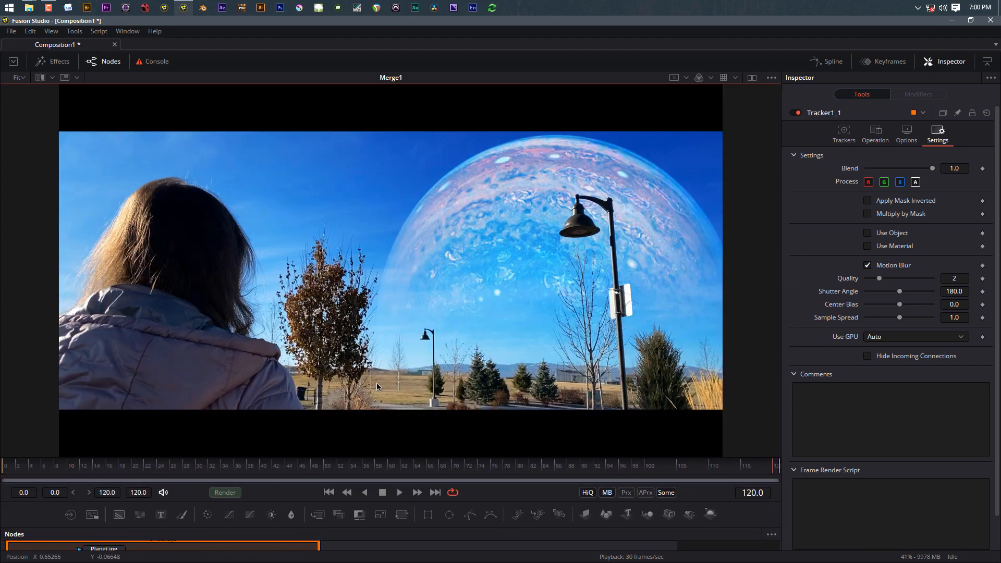
# Step: Play the composite, stop at frame 28, and restore the node graph view
pyautogui.click(400, 493)
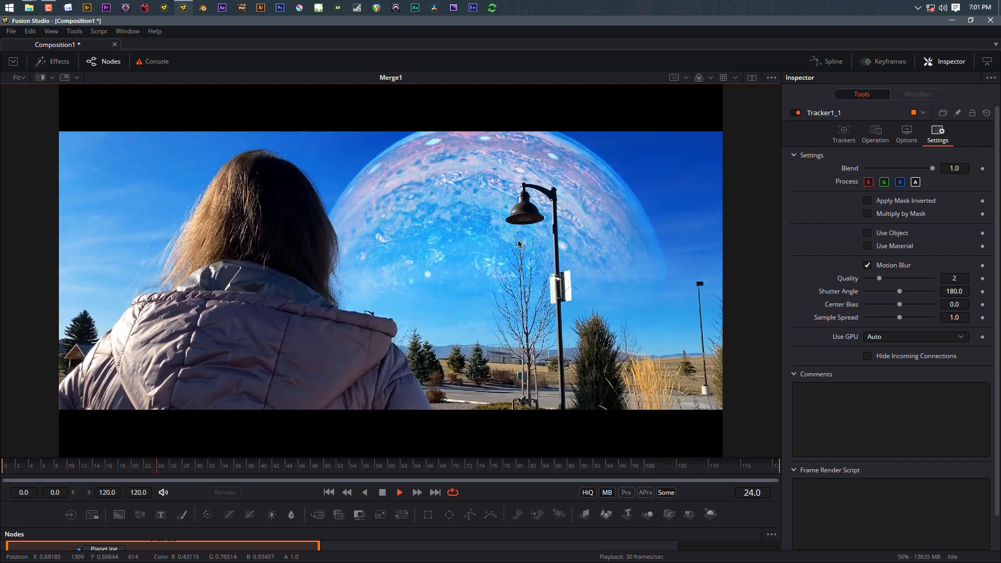
pyautogui.press('space')
pyautogui.scroll(5, 543, 224)
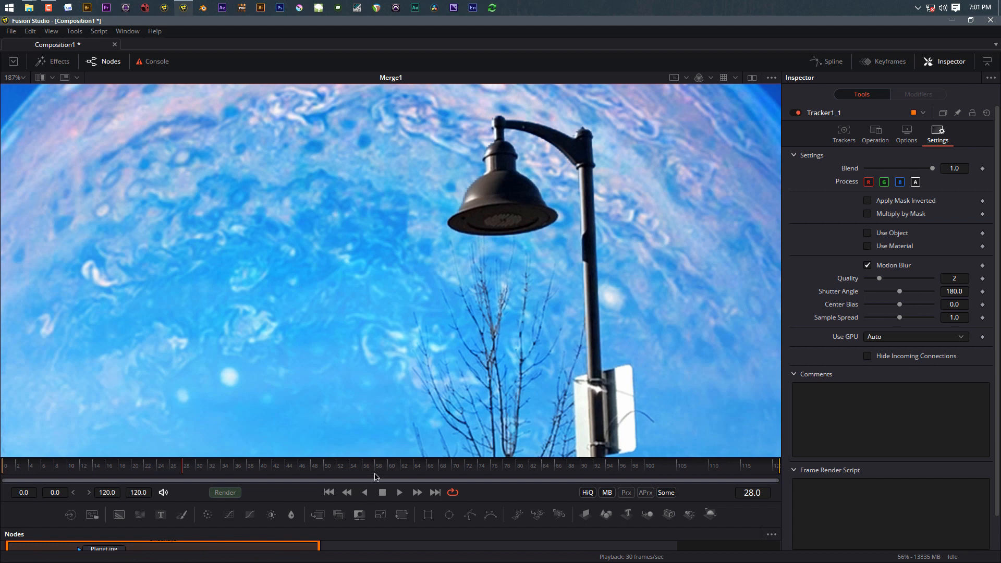
pyautogui.moveTo(374, 502); pyautogui.dragTo(383, 314)
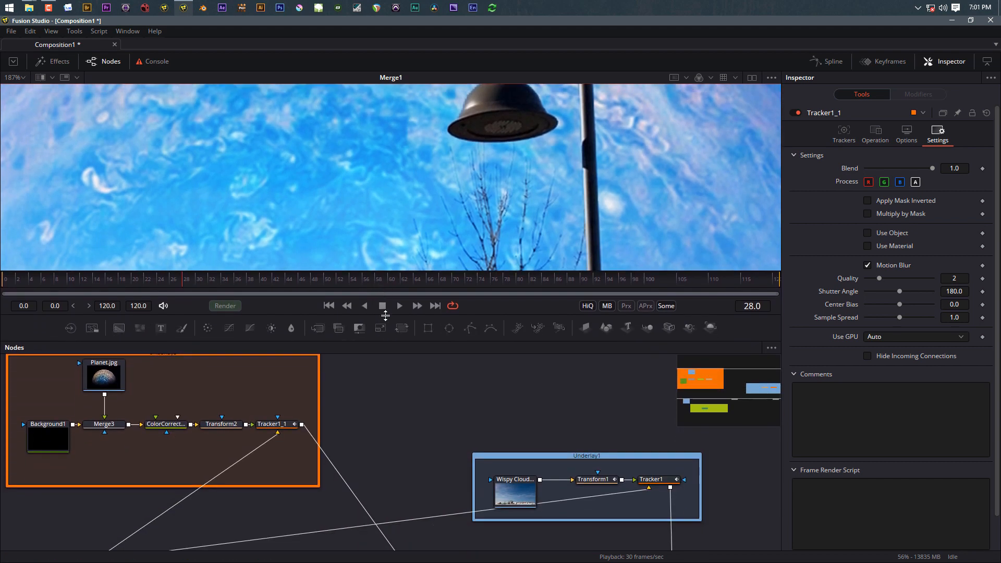
pyautogui.scroll(-2, 440, 201)
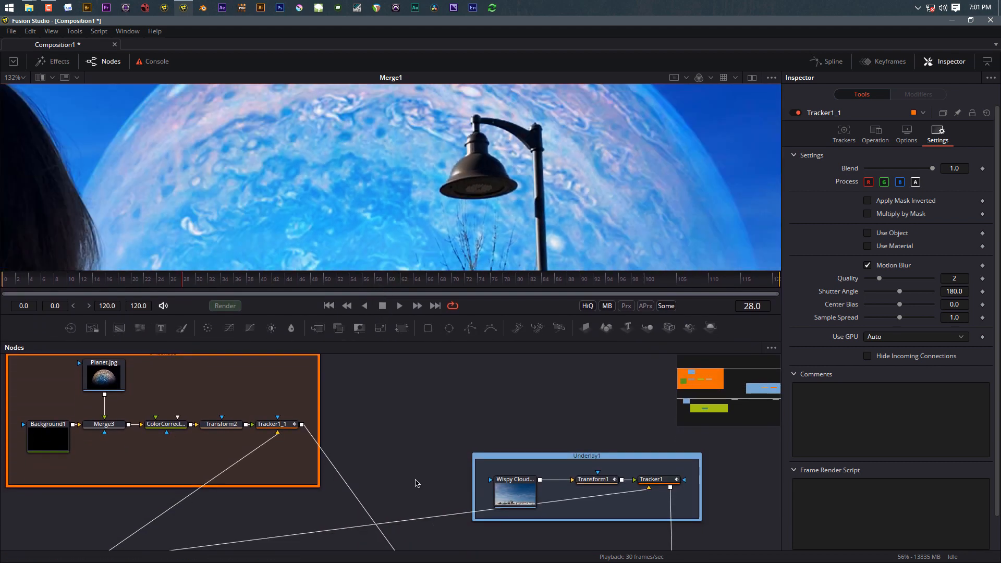
# Step: Select DeltaKeyer1 and try a matte Blur of 0.5
pyautogui.scroll(-2, 388, 489)
pyautogui.moveTo(388, 489); pyautogui.dragTo(412, 353)
pyautogui.scroll(-2, 387, 414)
pyautogui.scroll(2, 256, 514)
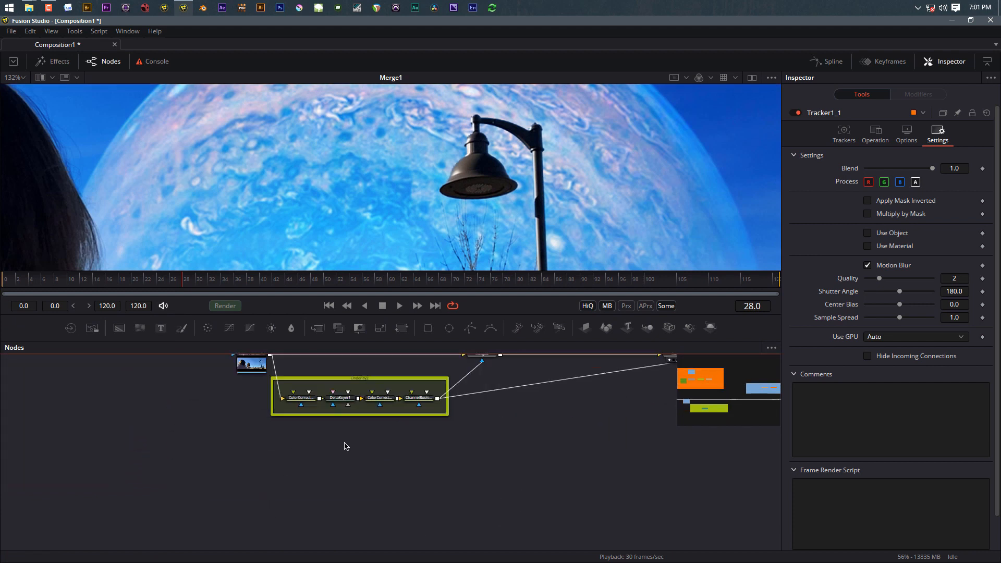
pyautogui.click(340, 398)
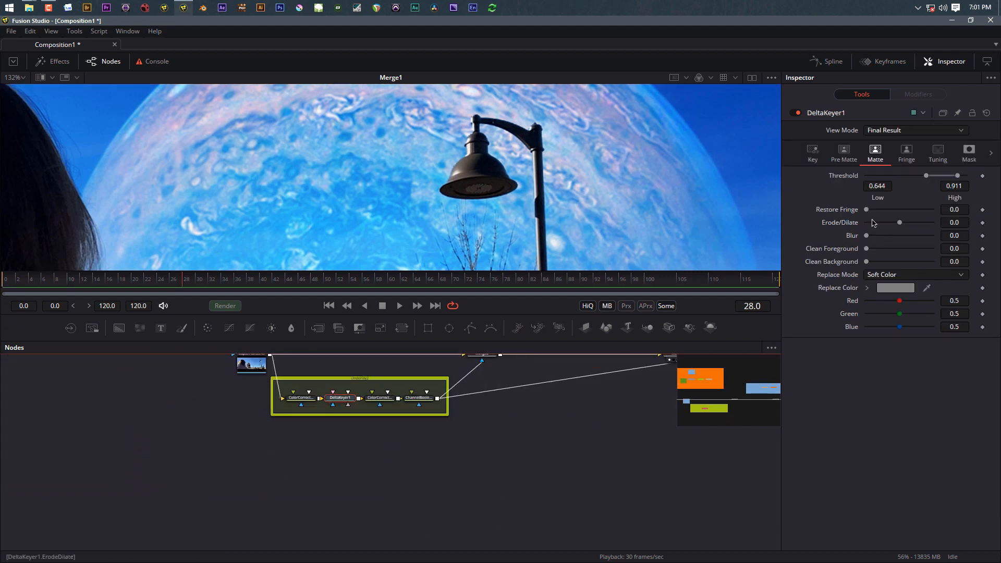
pyautogui.click(963, 235)
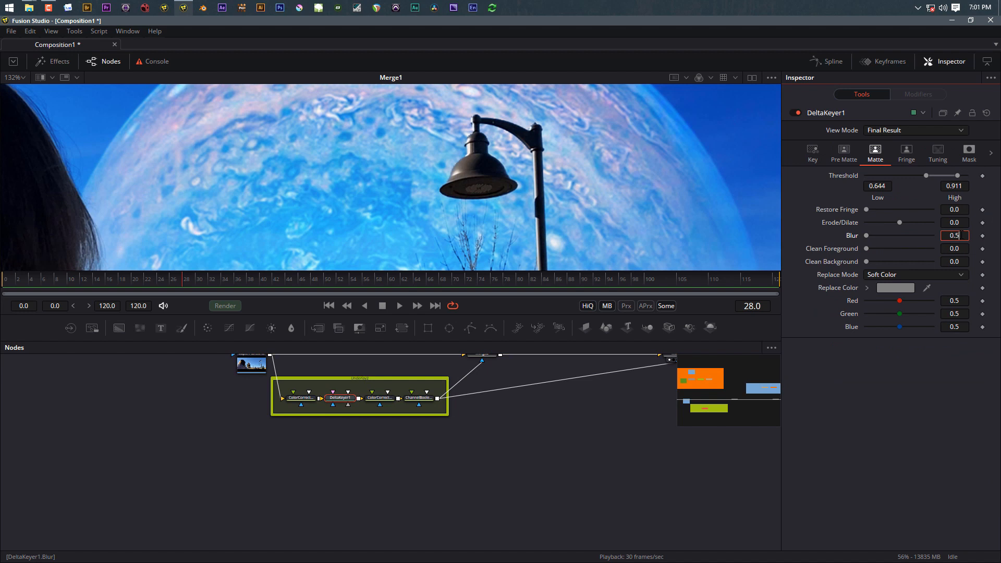
pyautogui.press('Tab')
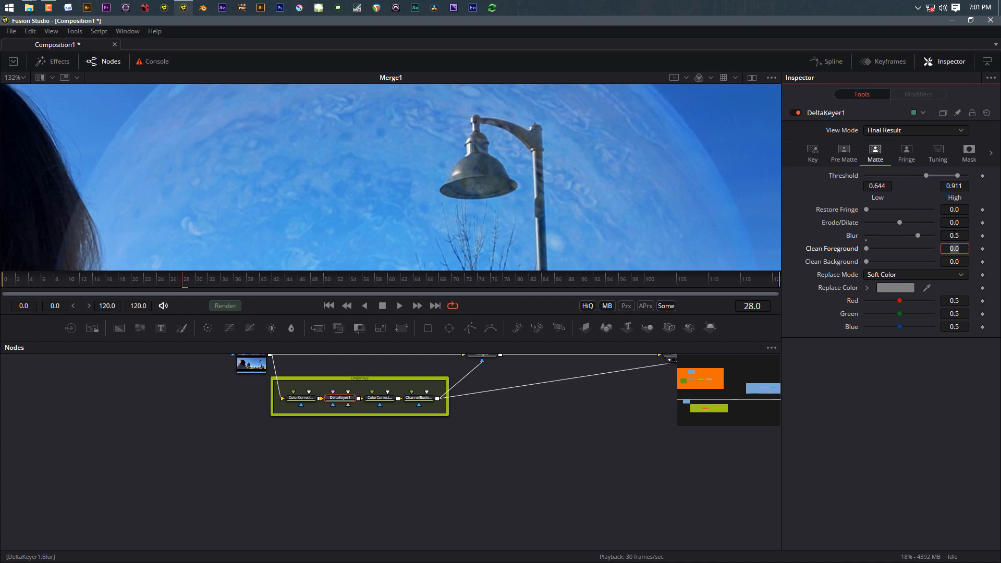
# Step: Lower DeltaKeyer1's matte Blur to 0.1, then settle on 0.001
pyautogui.click(958, 236)
pyautogui.moveTo(919, 238); pyautogui.dragTo(867, 242)
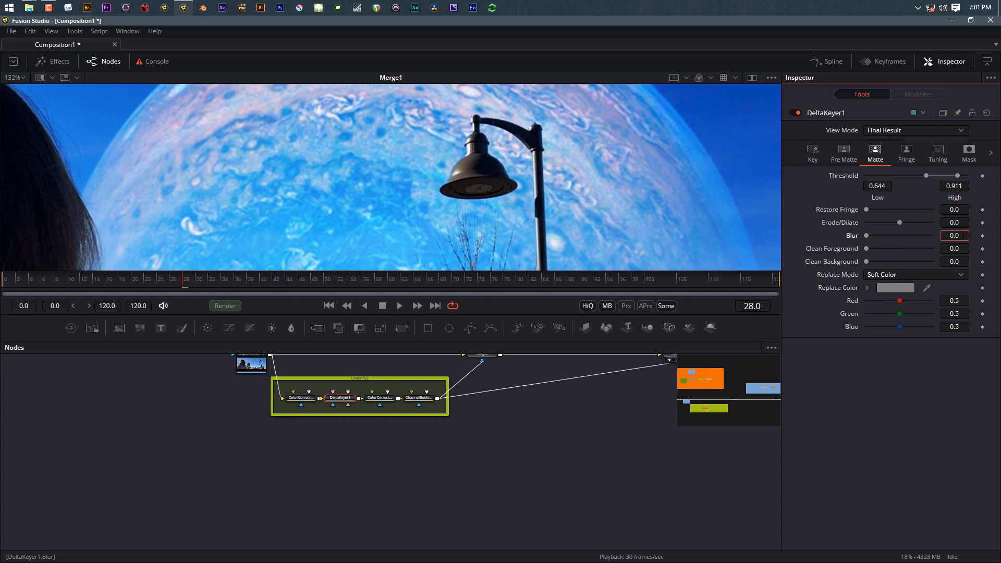
pyautogui.write('0.1')
pyautogui.press('Tab')
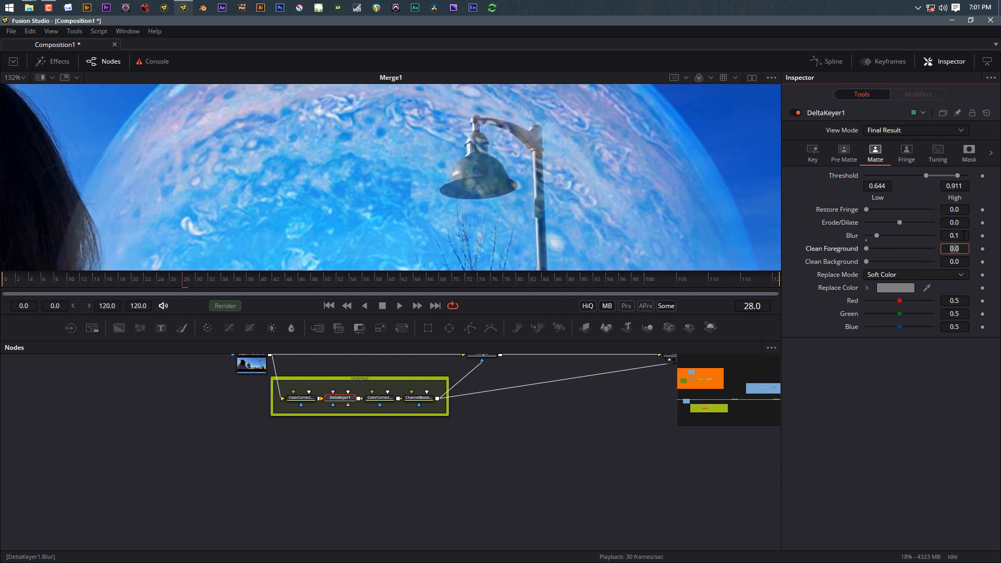
pyautogui.moveTo(866, 249)
pyautogui.mouseDown()
pyautogui.moveTo(848, 250)
pyautogui.moveTo(869, 238)
pyautogui.moveTo(859, 237)
pyautogui.mouseUp()
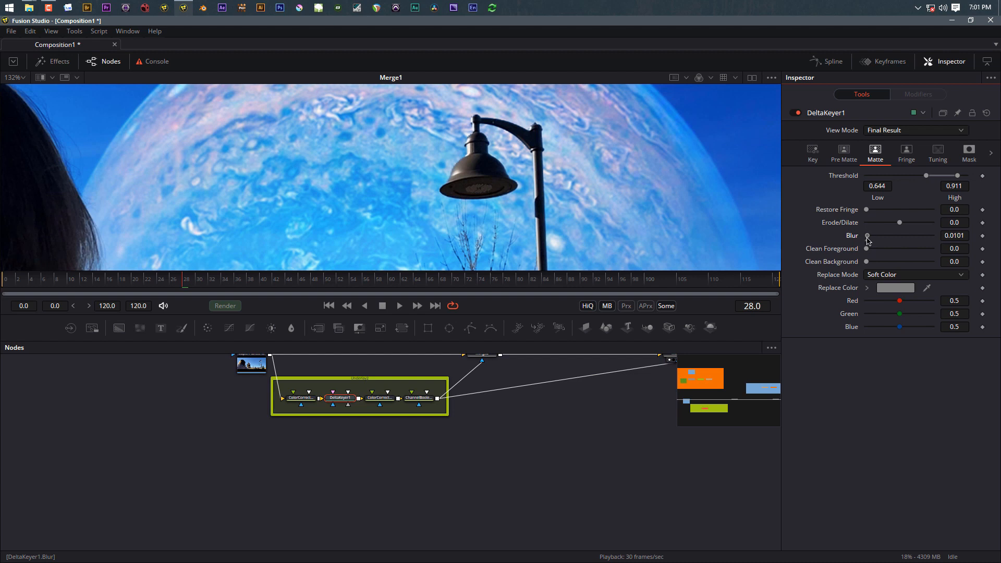
pyautogui.moveTo(868, 241); pyautogui.dragTo(866, 241)
pyautogui.press('Tab')
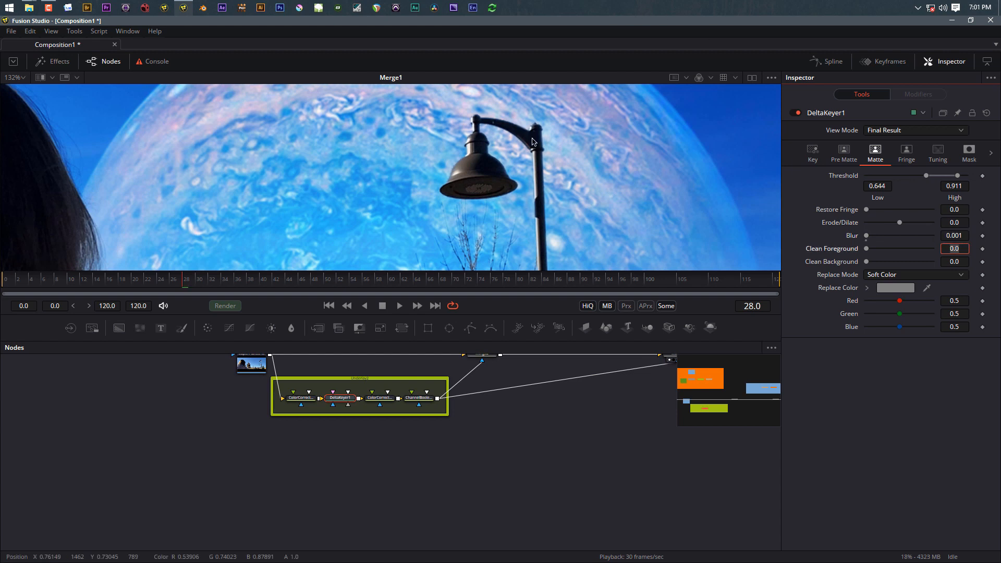
pyautogui.scroll(-5, 458, 173)
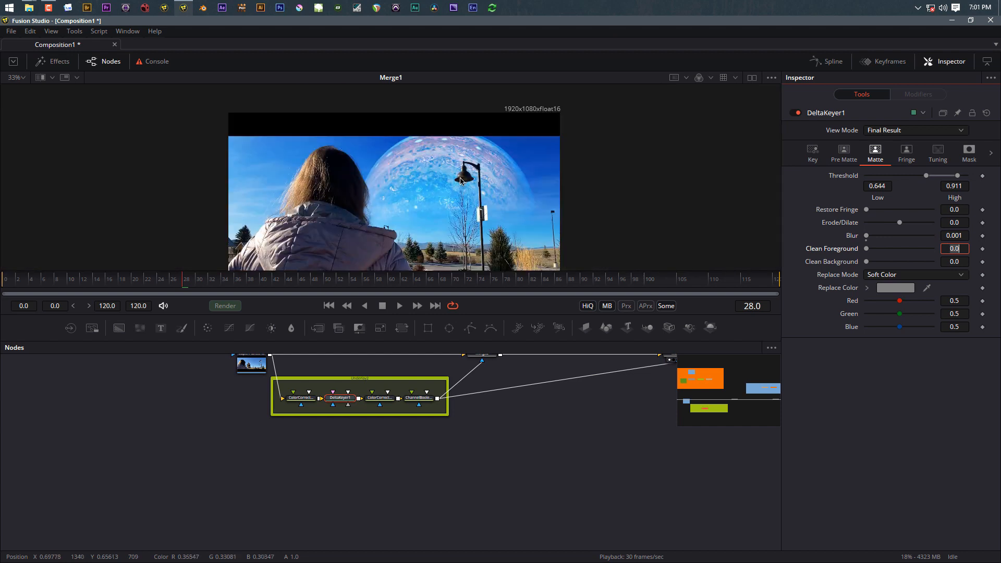
pyautogui.scroll(-3, 424, 218)
pyautogui.scroll(3, 402, 218)
pyautogui.scroll(2, 402, 218)
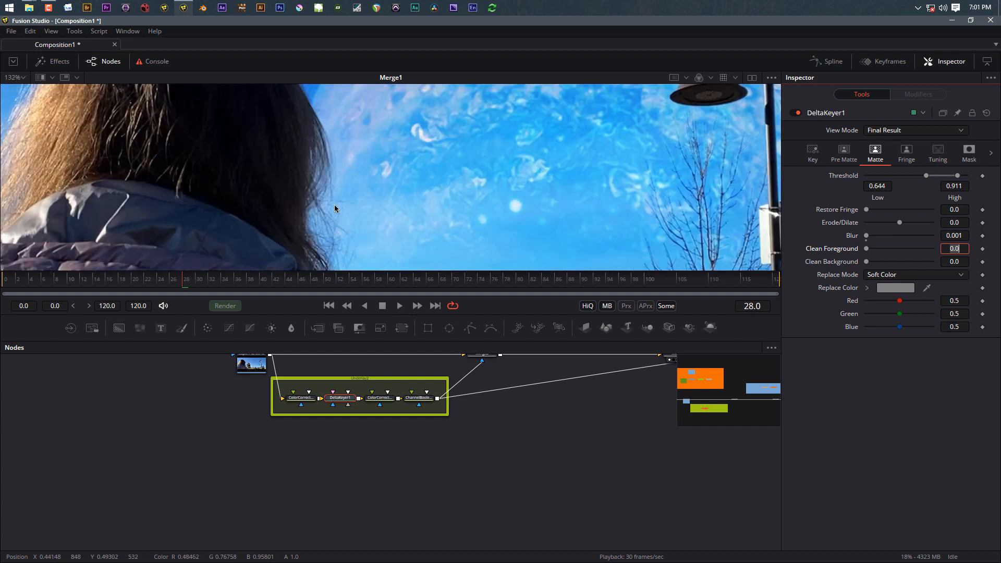
pyautogui.scroll(-4, 365, 214)
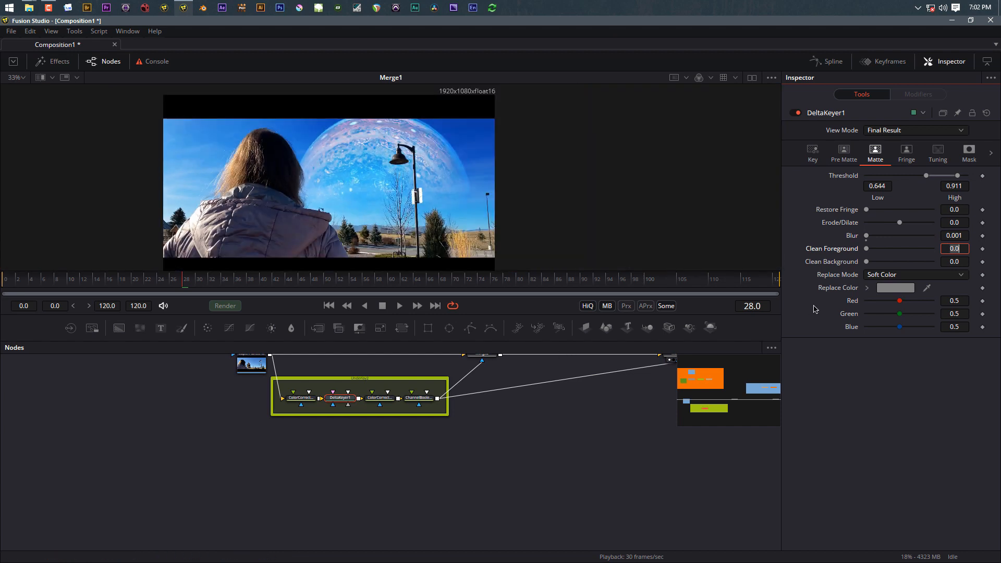
# Step: Replace the planet group's link to the orange Merge with the bottom-left node chain's output
pyautogui.click(848, 433)
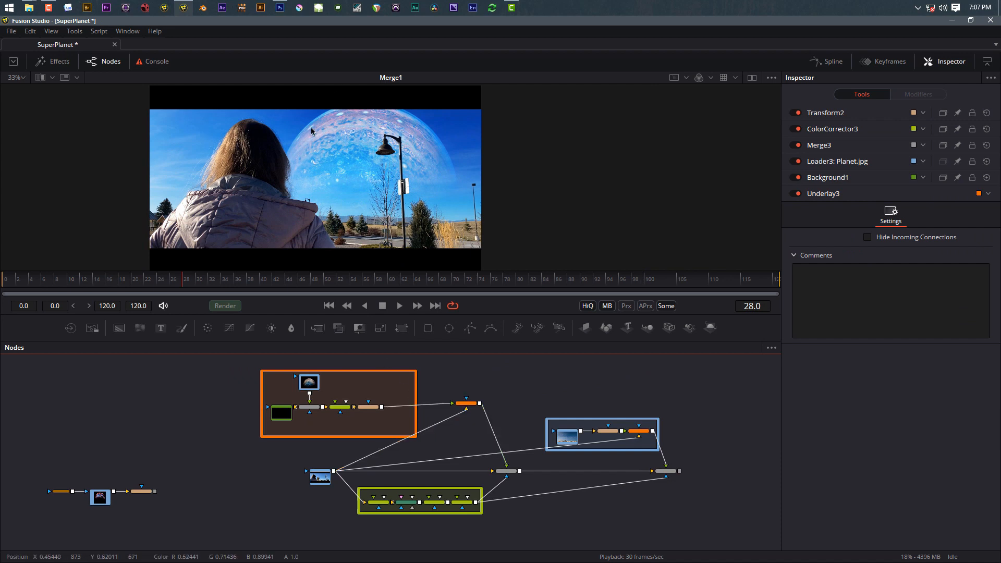
pyautogui.moveTo(445, 407); pyautogui.dragTo(300, 367)
pyautogui.moveTo(233, 451); pyautogui.dragTo(155, 491)
pyautogui.click(386, 381)
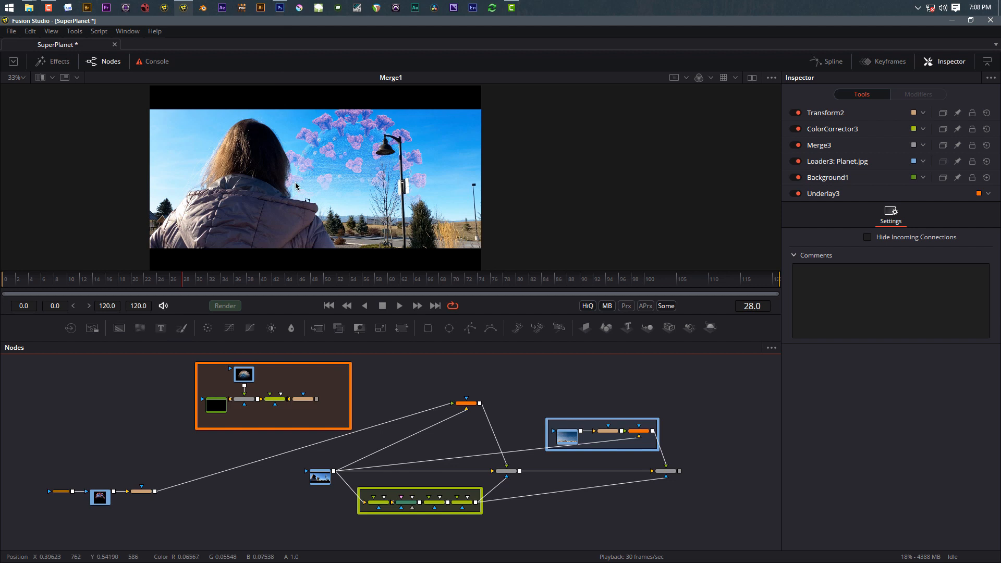
pyautogui.scroll(2, 280, 182)
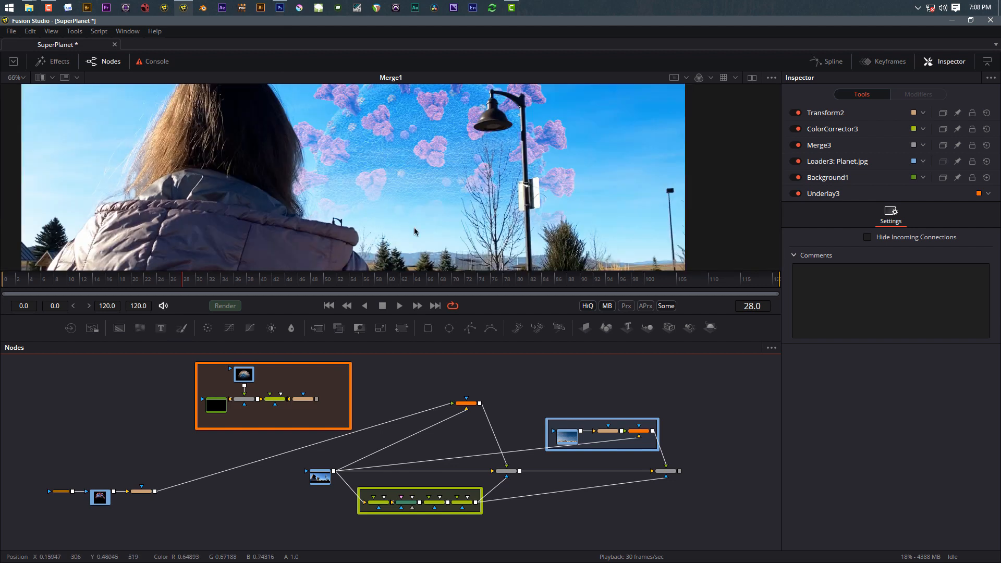
pyautogui.scroll(-2, 472, 198)
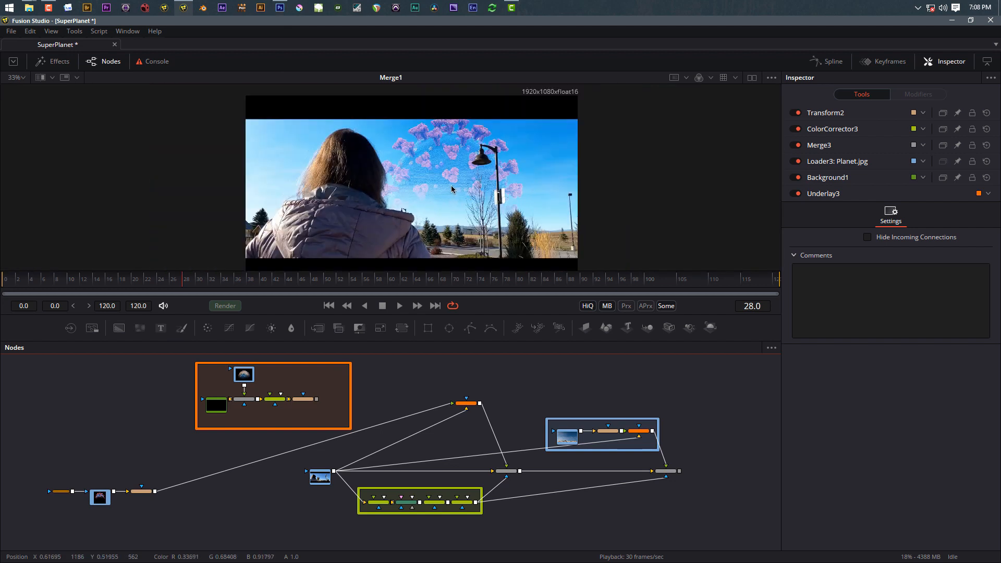